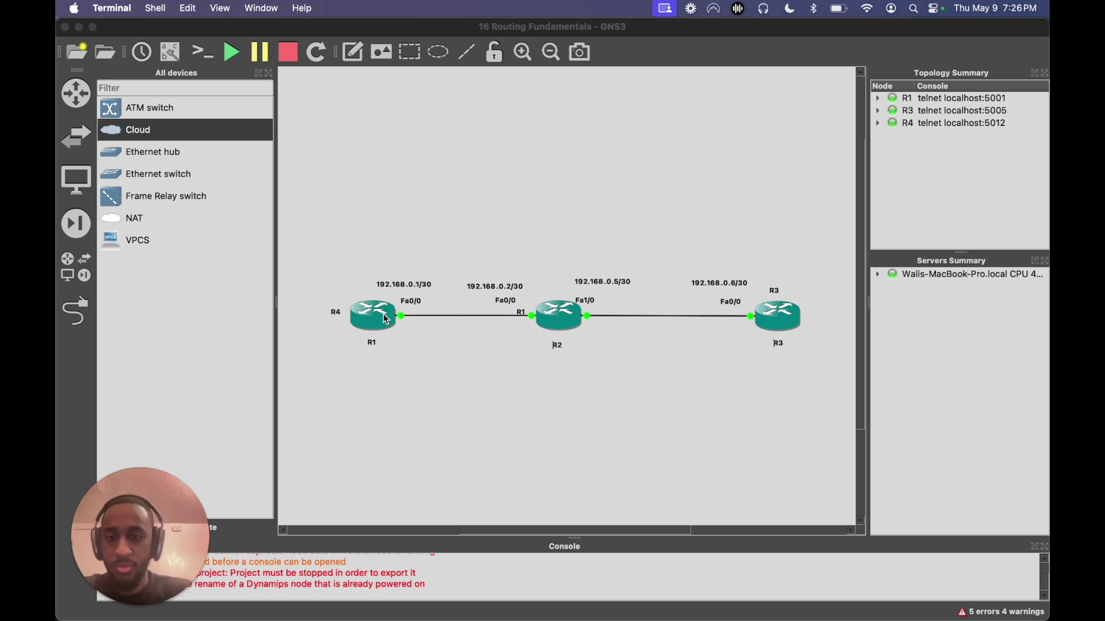
Close the Brave browser window along with all its open tabs
key("ctrl+Up")
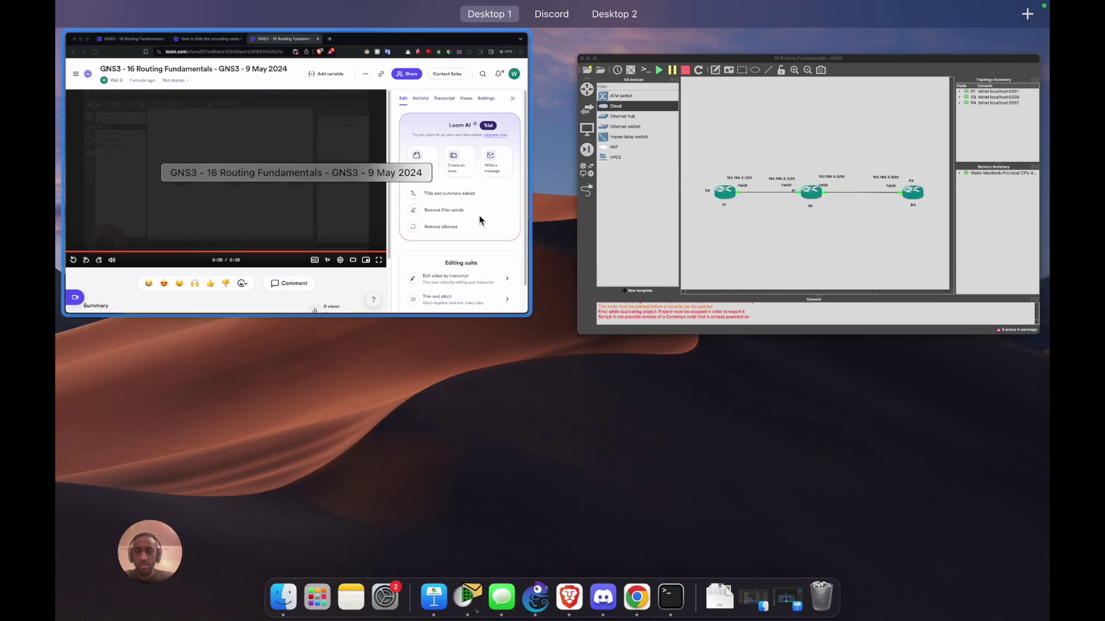
left_click(382, 201)
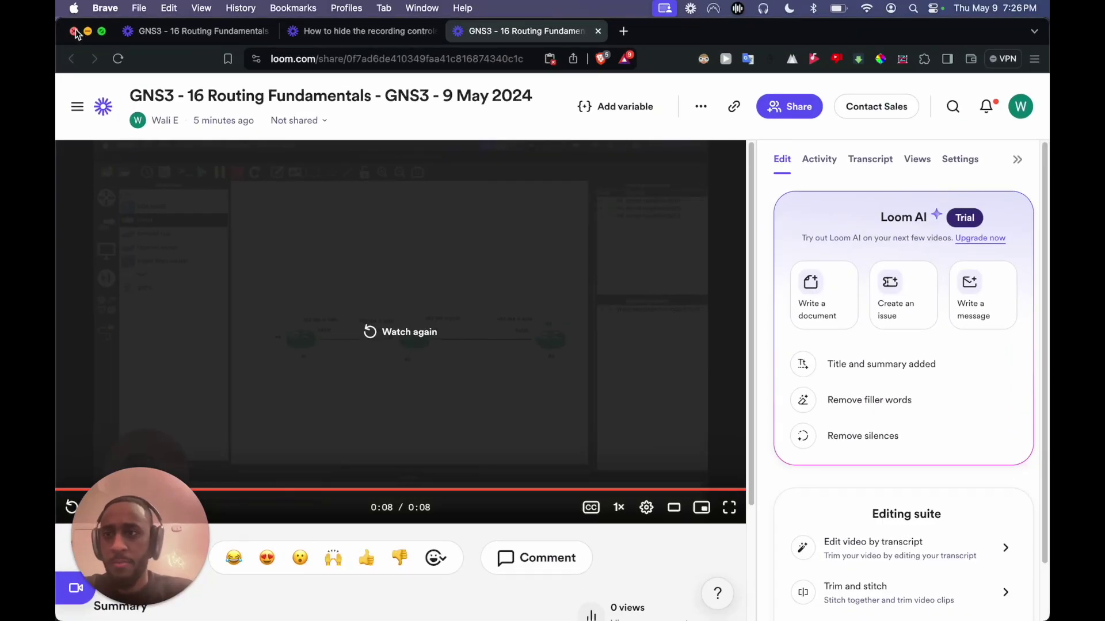
left_click(74, 31)
left_click(634, 368)
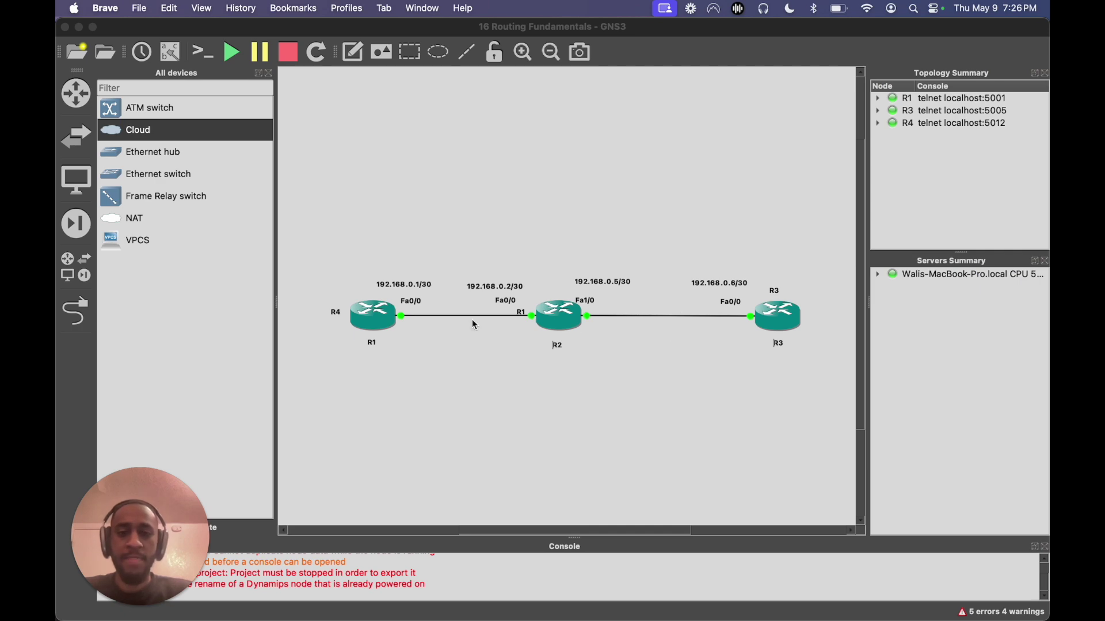
Back in GNS3, open a telnet console to the leftmost router, R4
key("ctrl+Up")
left_click(518, 402)
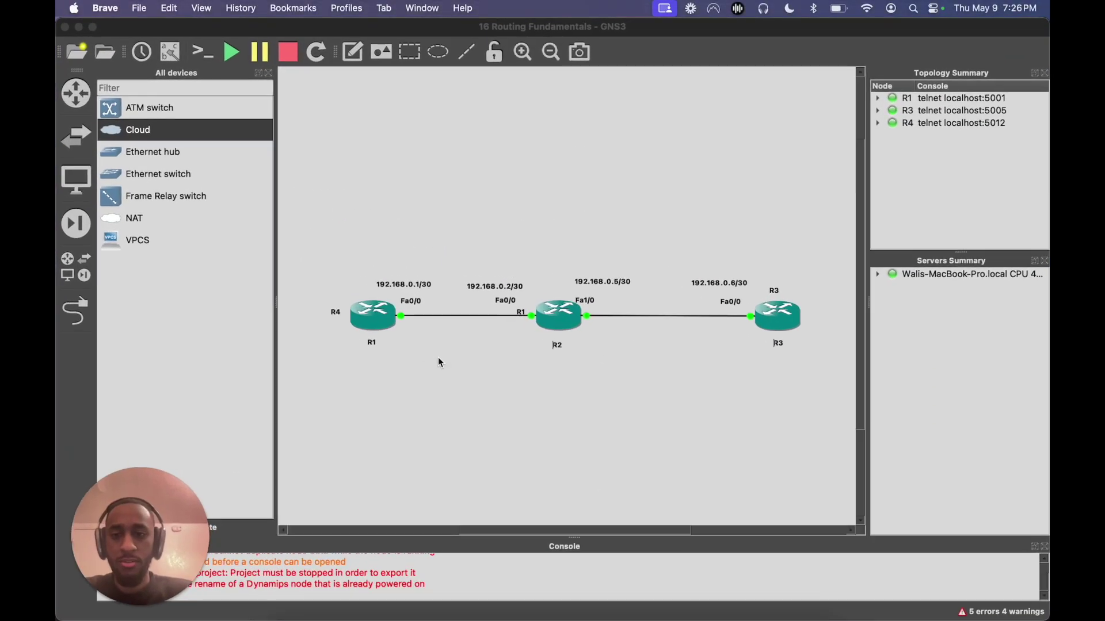
right_click(377, 326)
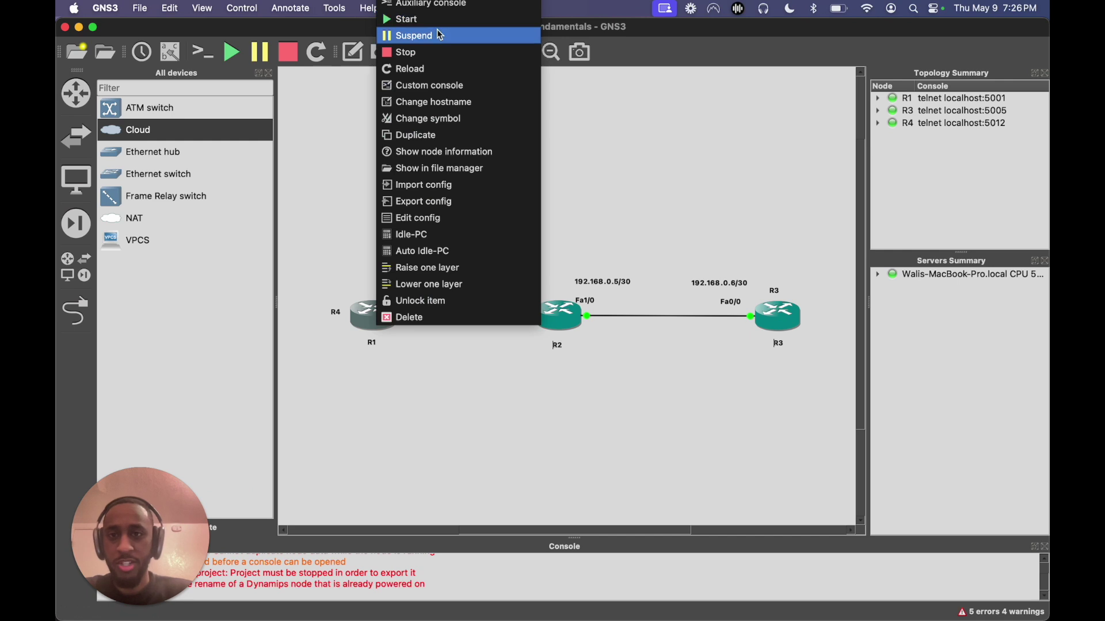
left_click(333, 325)
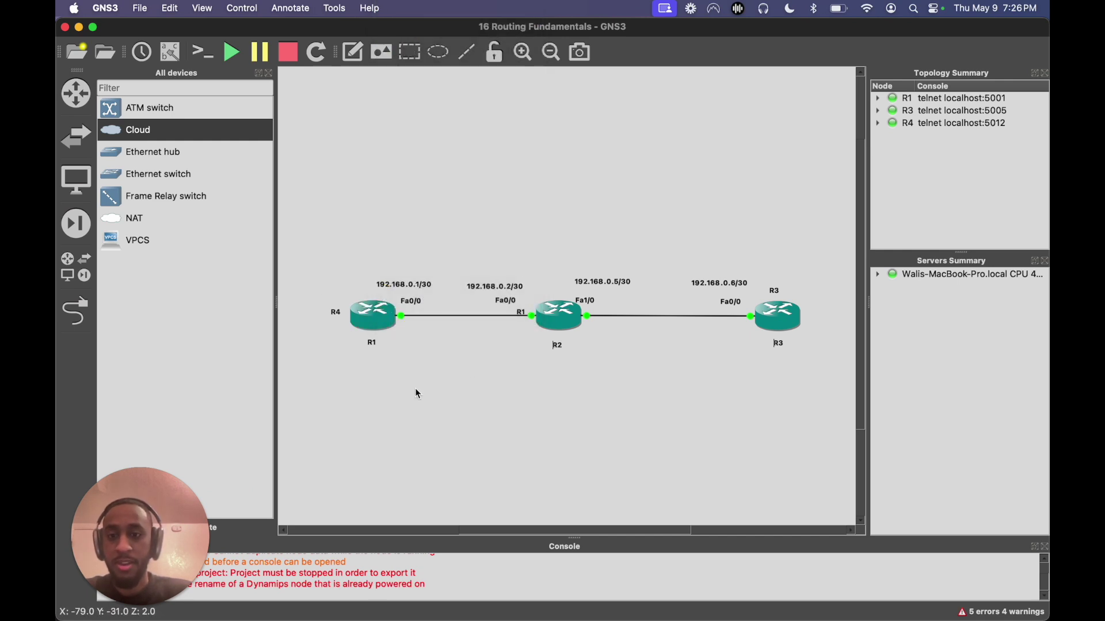
double_click(370, 332)
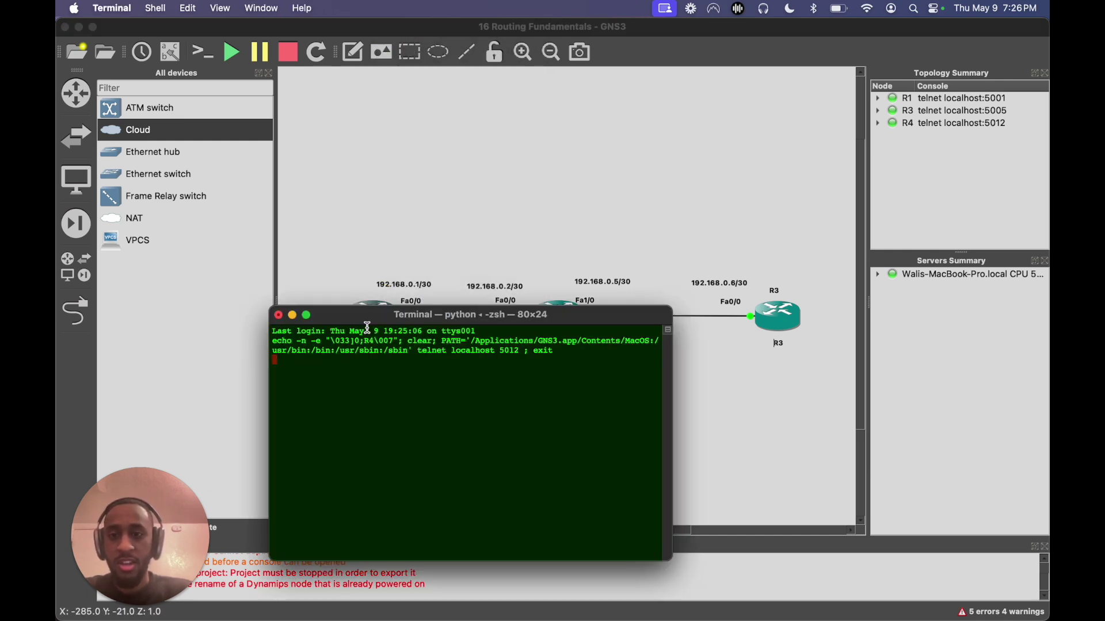
Run 'show interfaces description' to confirm Fa0/0 through Fa2/0 are administratively down
left_click_drag(483, 316, 377, 46)
key("Return")
key("Return")
key("Return")
key("Return")
key("Return")
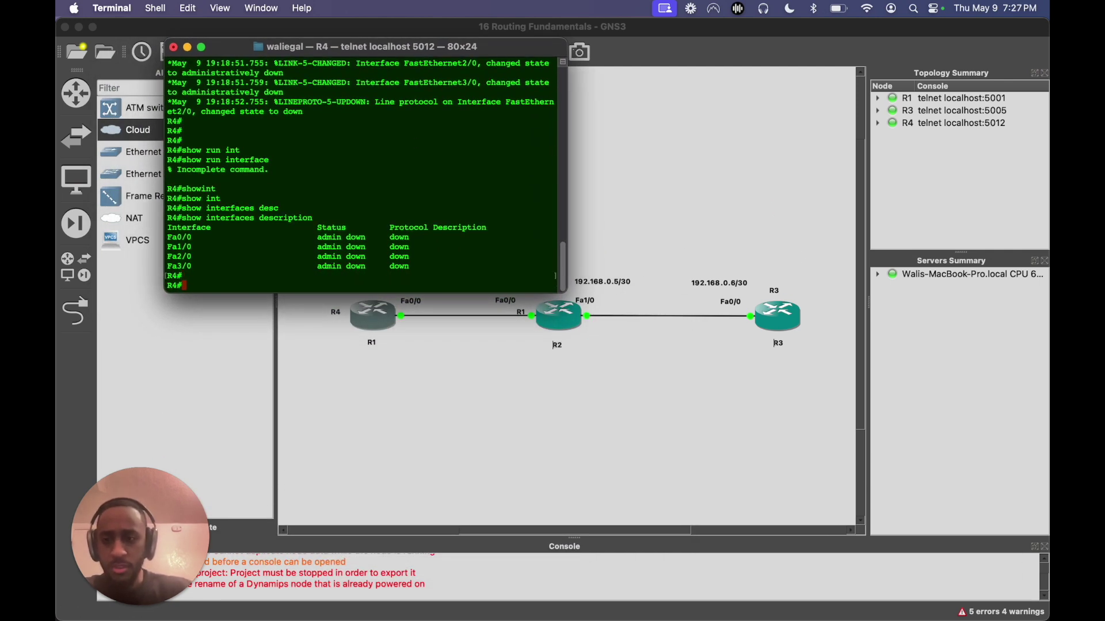
type("show int")
key("Tab")
type("desc")
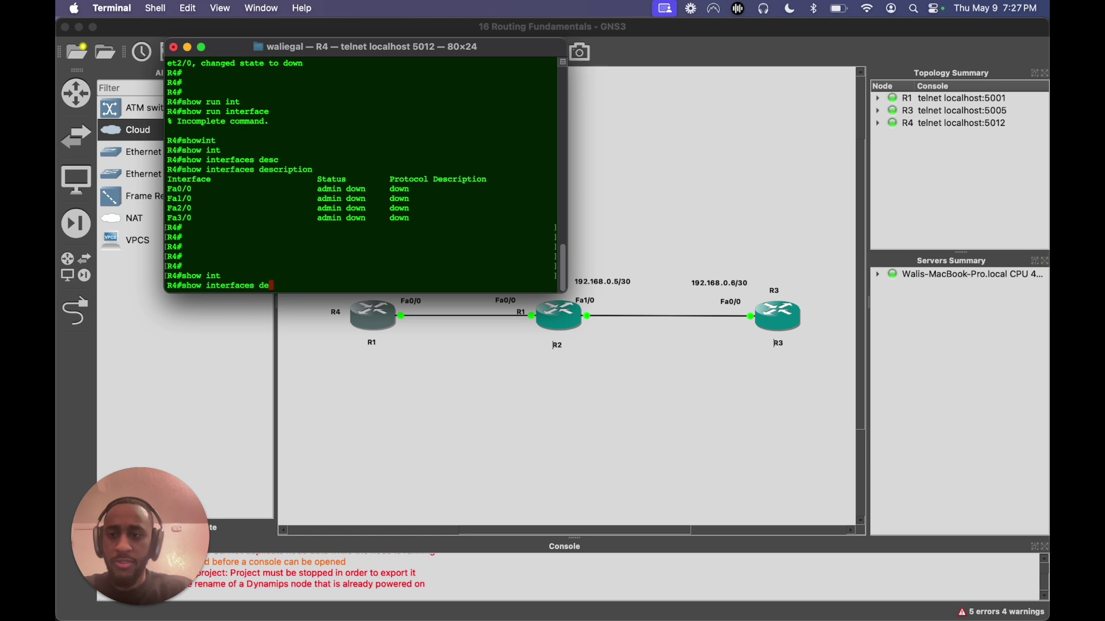
key("Tab")
key("Return")
left_click_drag(435, 266, 317, 246)
left_click_drag(428, 50, 628, 406)
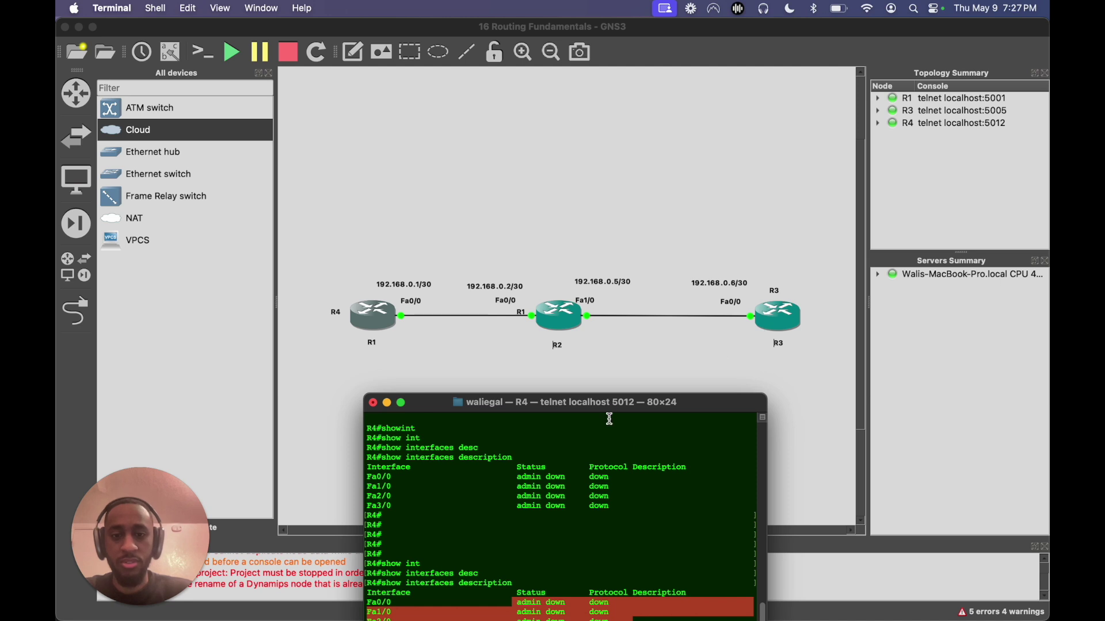
left_click_drag(613, 403, 365, 35)
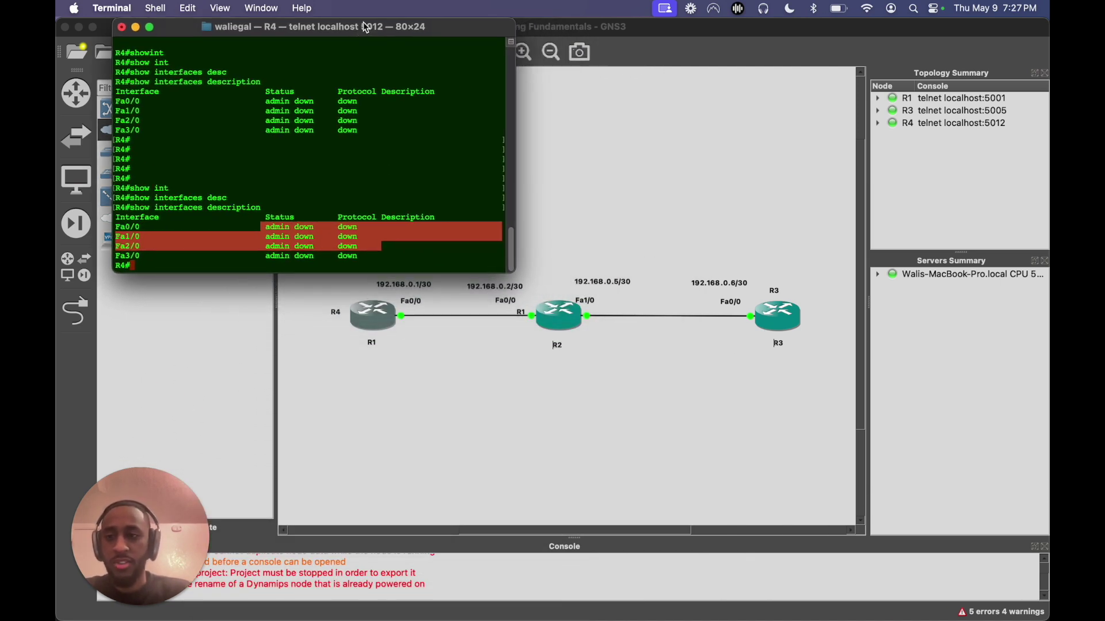
left_click(431, 248)
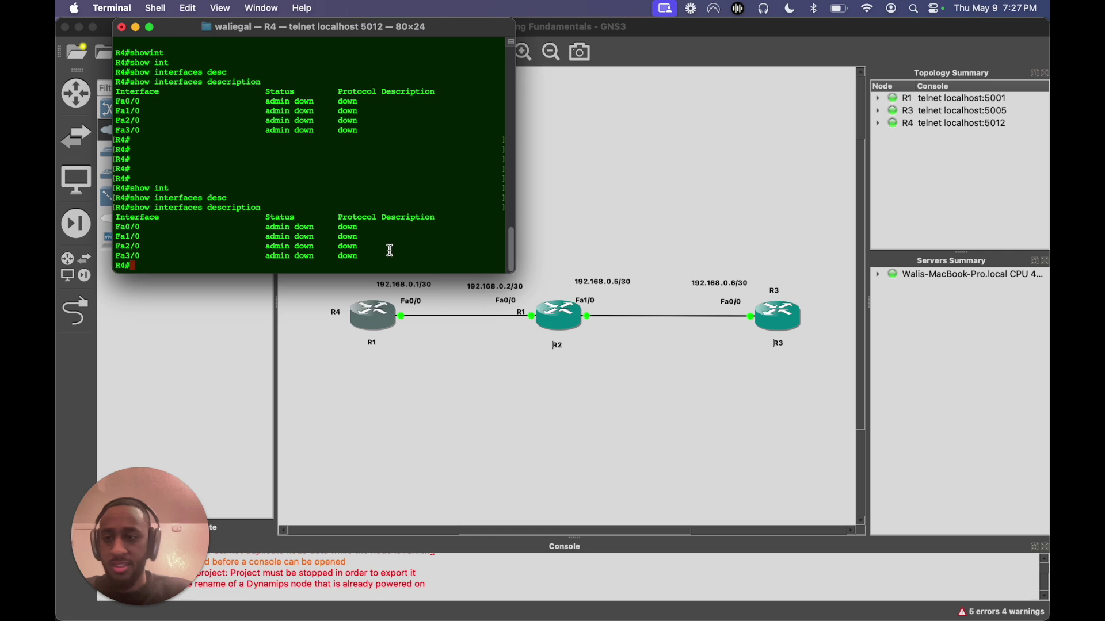
Enter configure terminal and rename the router to R1 with 'hostname R1'
key("Return")
key("Return")
key("Return")
key("Return")
key("Return")
key("Return")
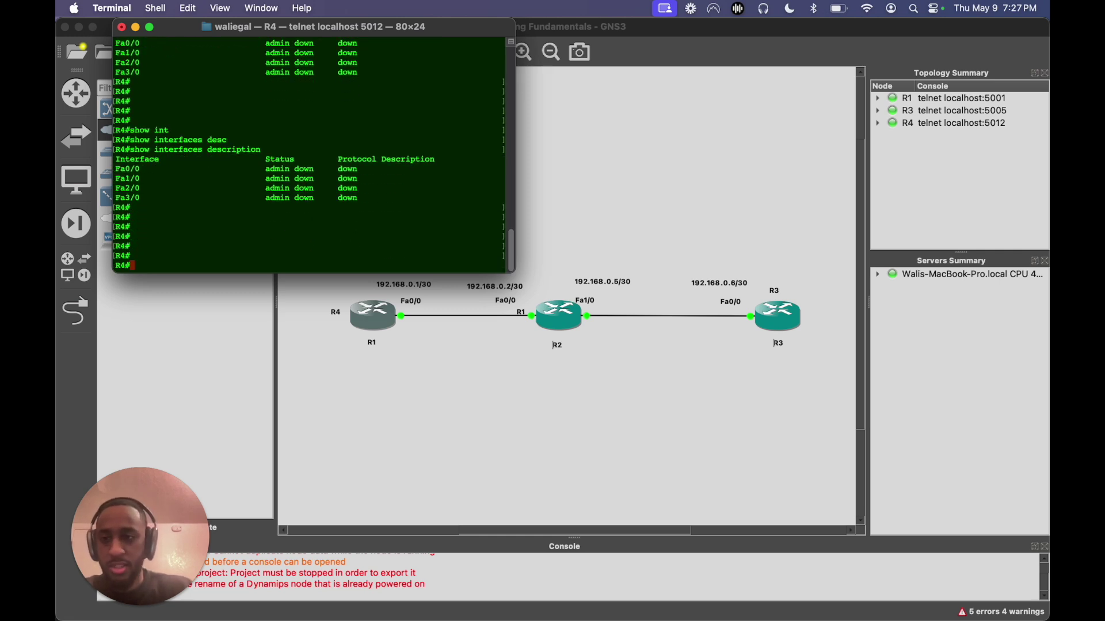
type("con")
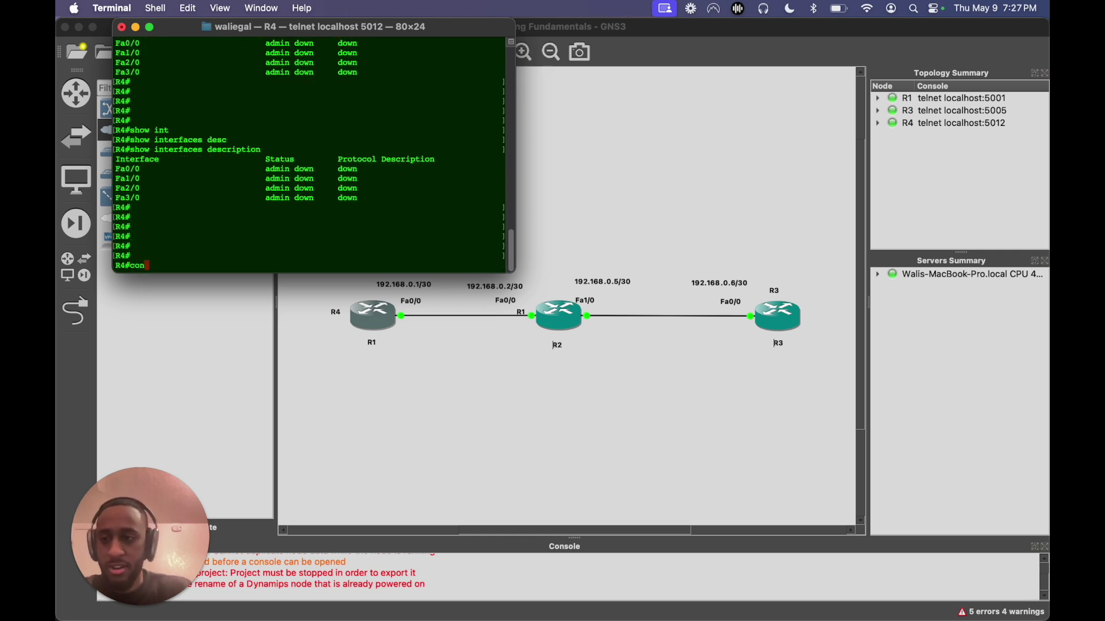
type("f")
key("Tab")
key("Return")
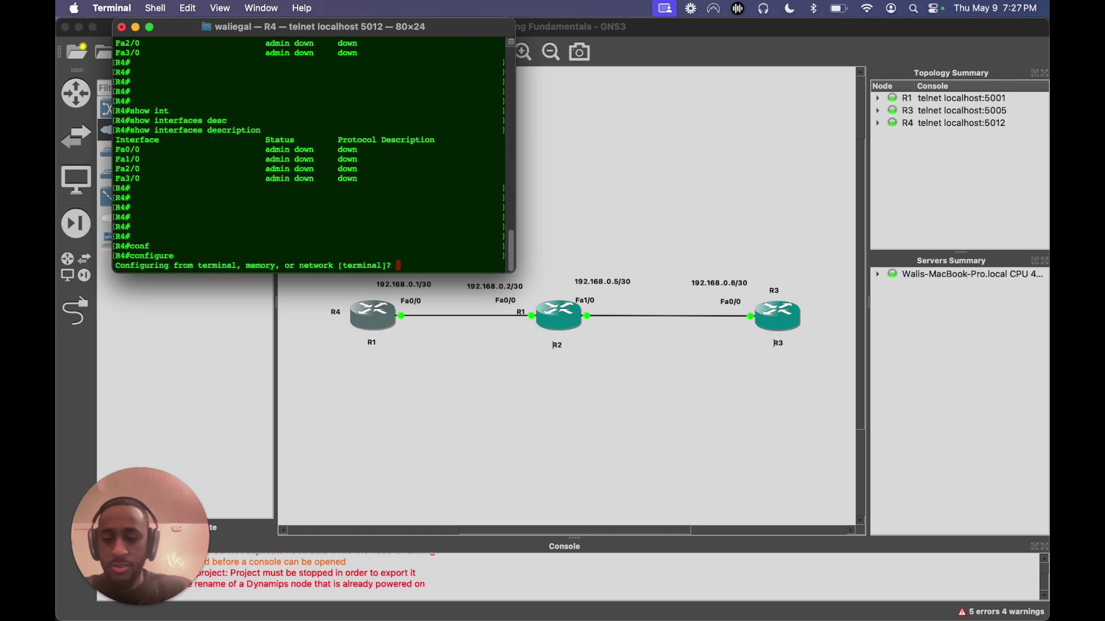
key("Return")
key("Return")
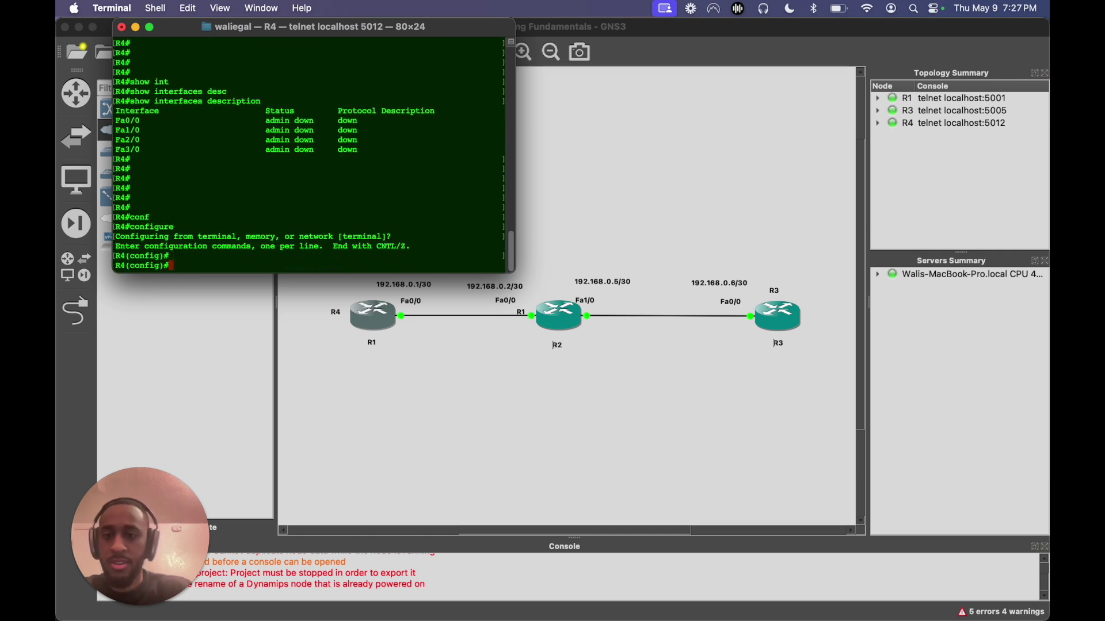
type("hos")
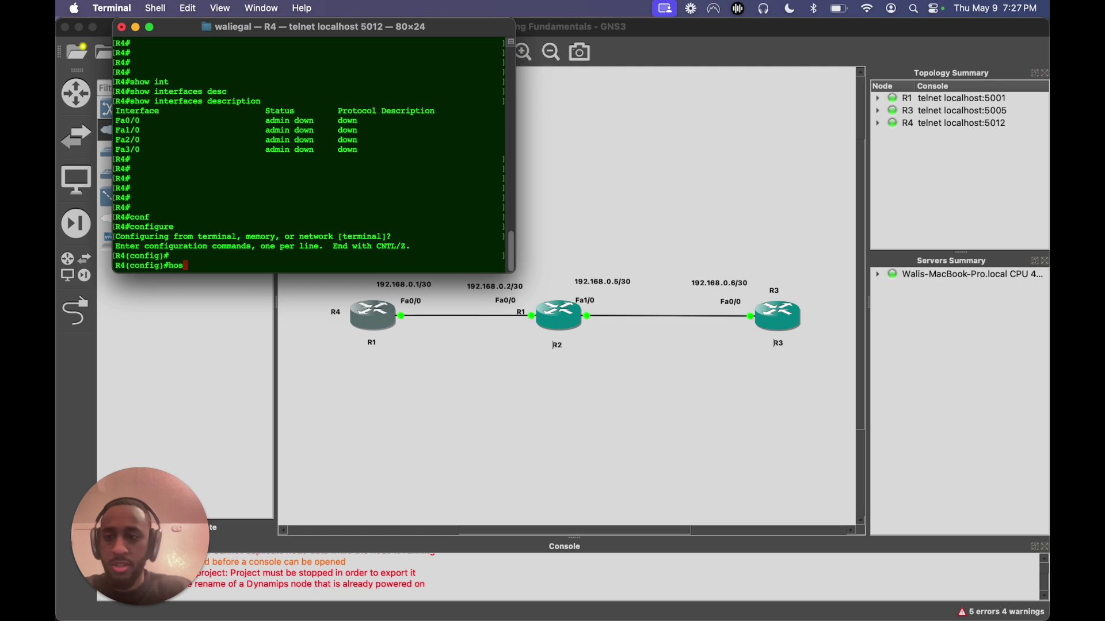
type("tname R1")
key("Return")
type("e")
key("BackSpace")
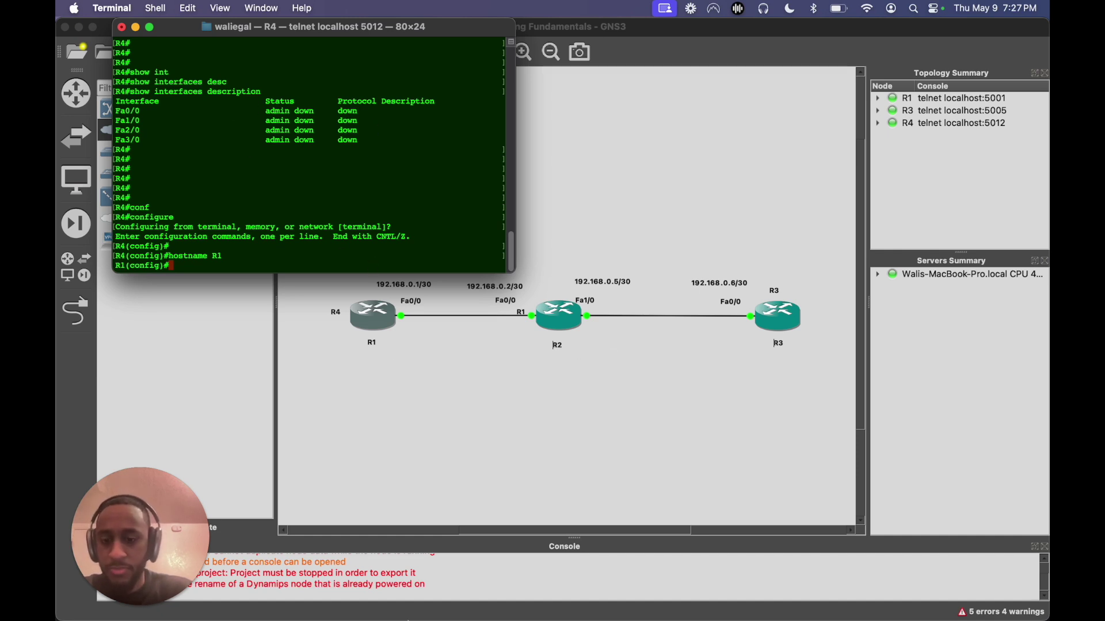
left_click(560, 329)
Open consoles to the other routers and arrange the R1 and R3 windows
double_click(560, 329)
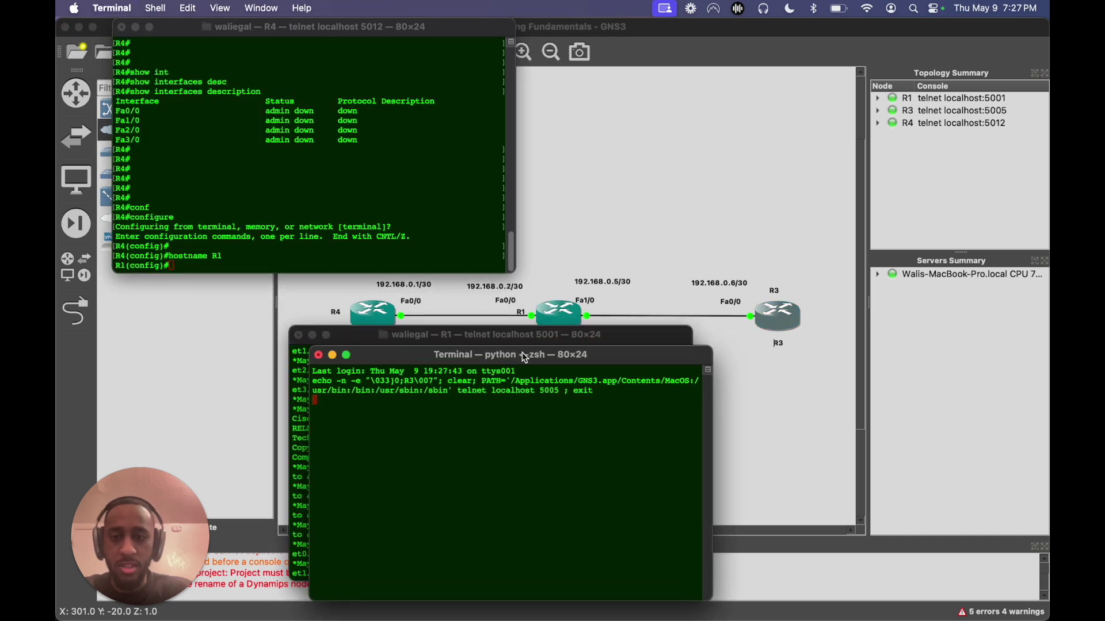
left_click_drag(523, 352, 922, 67)
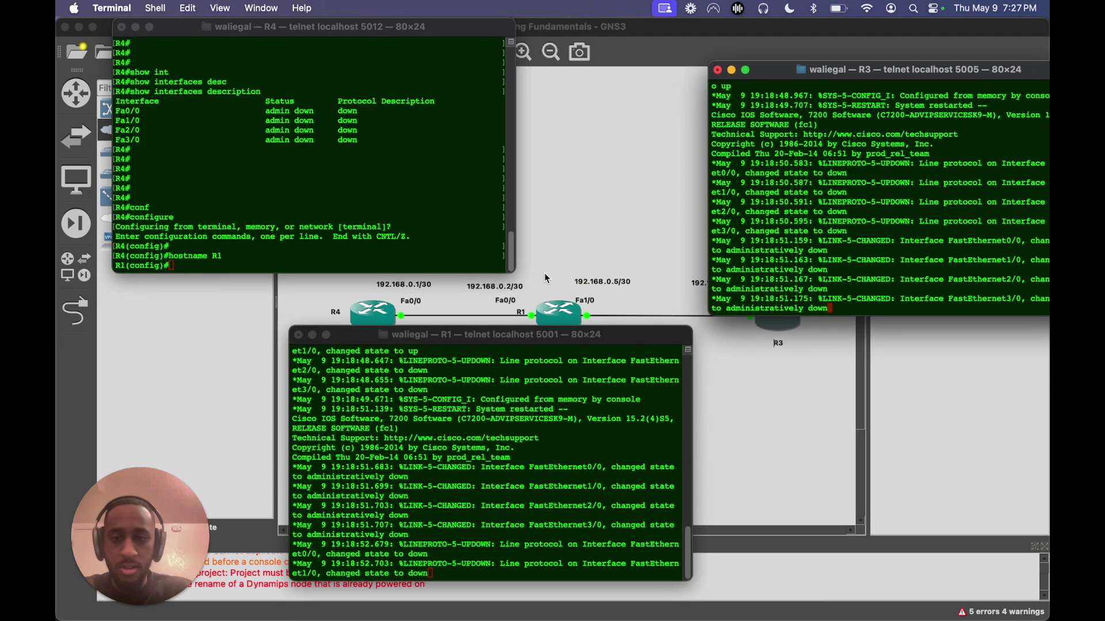
left_click_drag(507, 337, 609, 374)
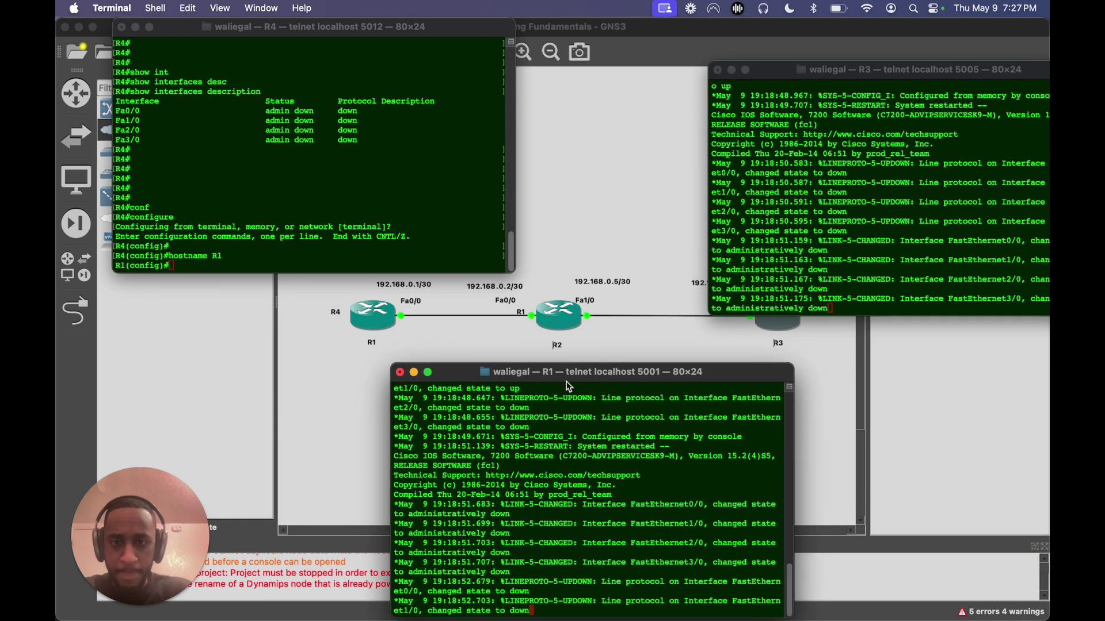
On the old R1 console, run 'conf t' and 'hostname R2' to rename it R2
key("Return")
key("Return")
key("Return")
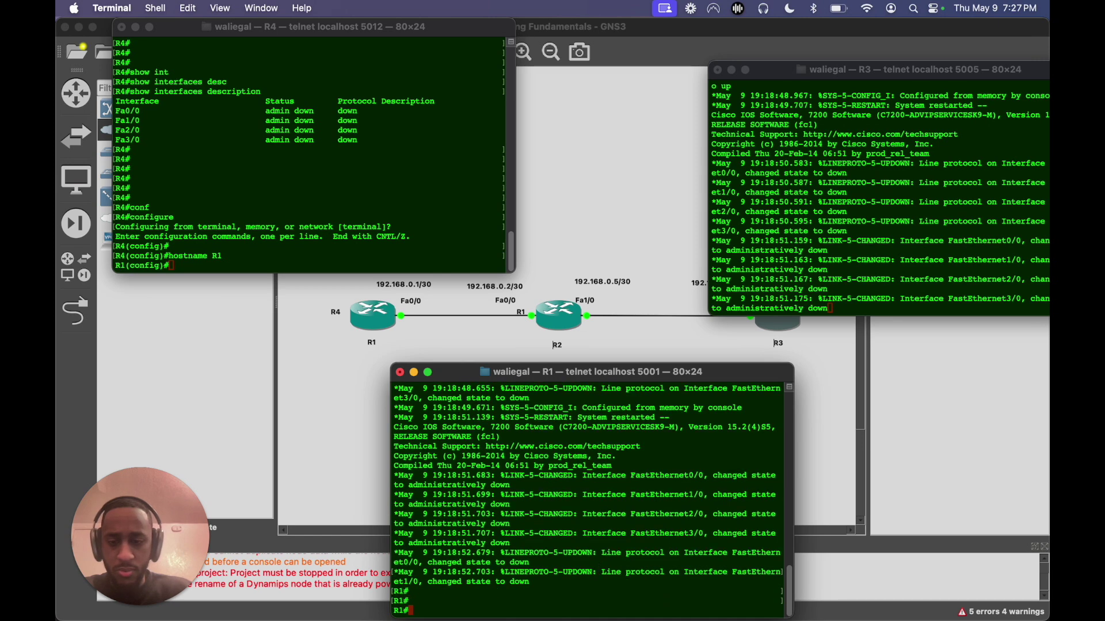
key("Return")
key("Return")
key("Return")
type("conf")
key("Tab")
type("t")
key("Tab")
key("Return")
type("hostname R2")
key("Return")
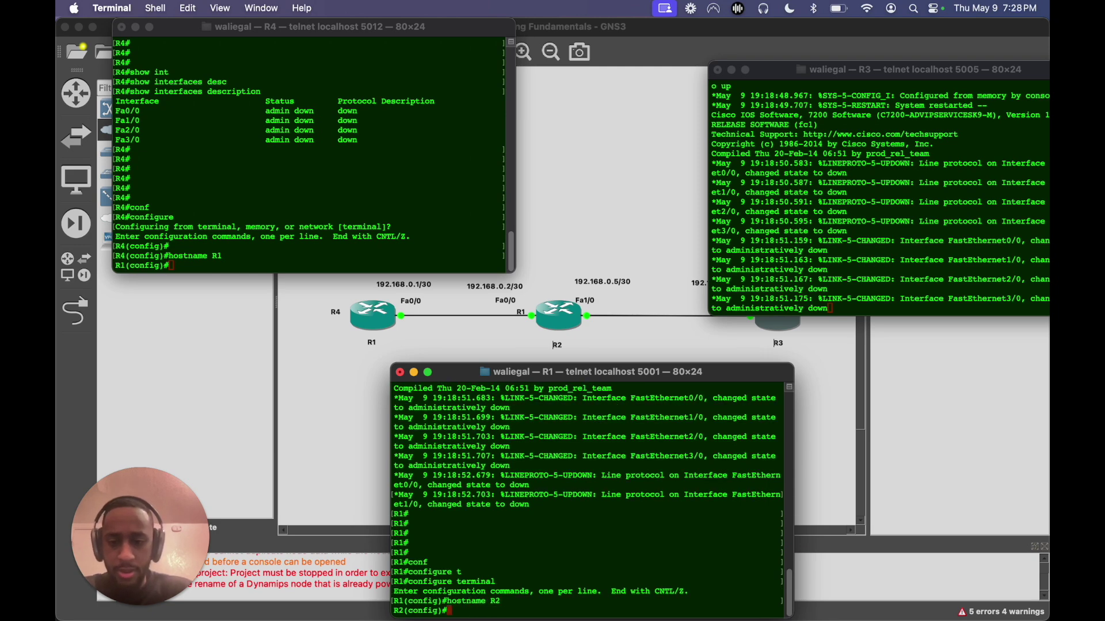
Get a fresh prompt on the R3 console and reposition the R2 window
left_click(957, 299)
key("Return")
key("Return")
key("Return")
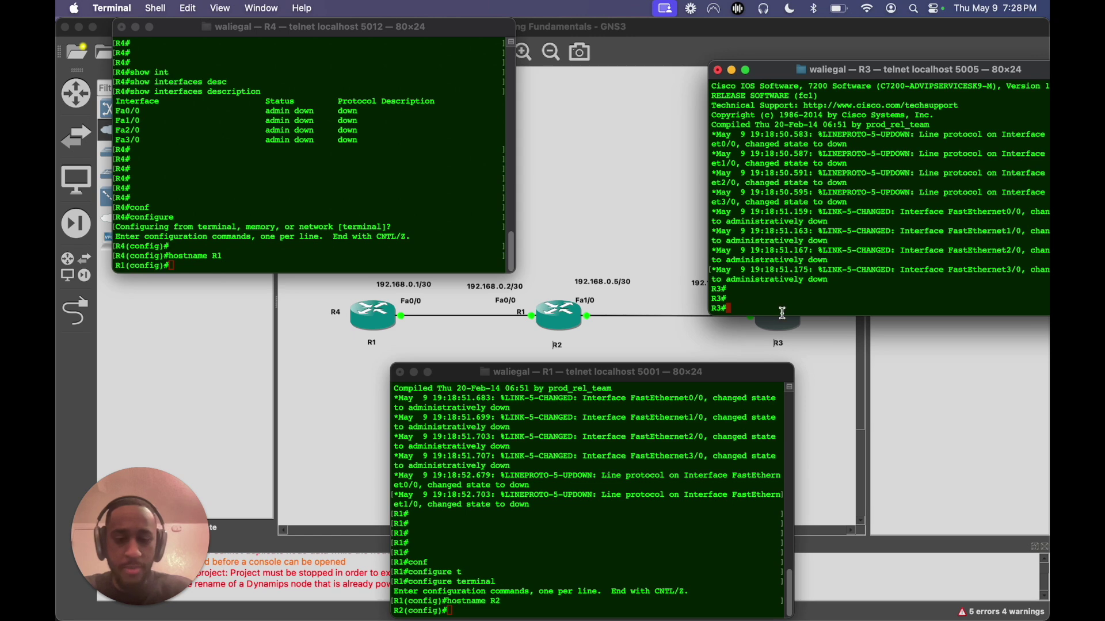
mouse_move(649, 377)
left_mouse_down()
mouse_move(620, 306)
mouse_move(655, 364)
mouse_move(650, 381)
left_mouse_up()
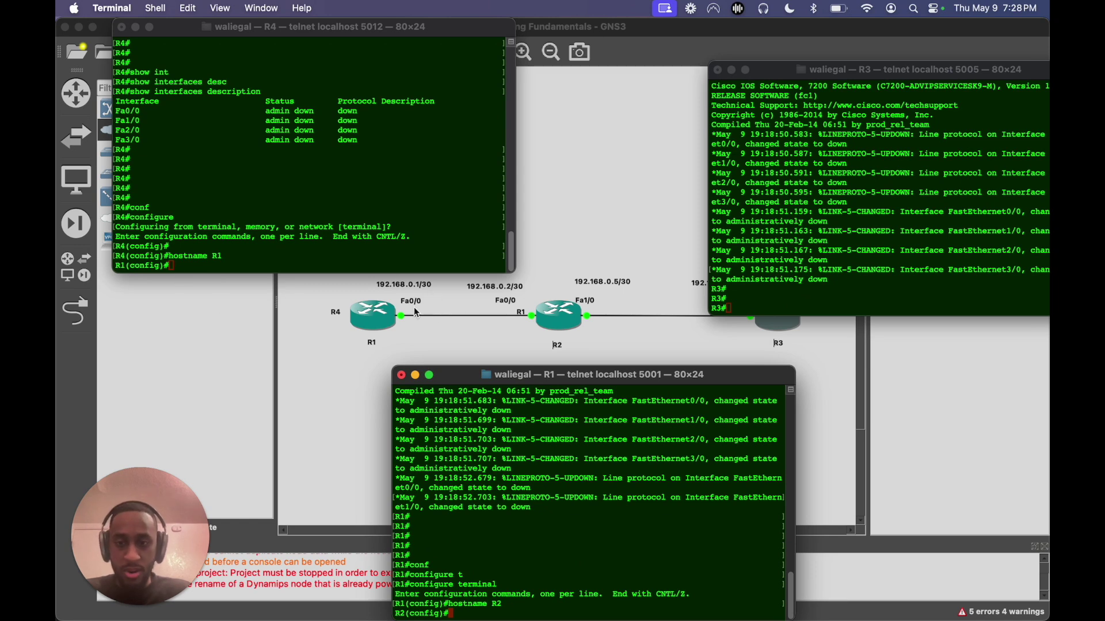
On the new R1 console, enter configuration for interface fastEthernet 0/0
left_click(328, 259)
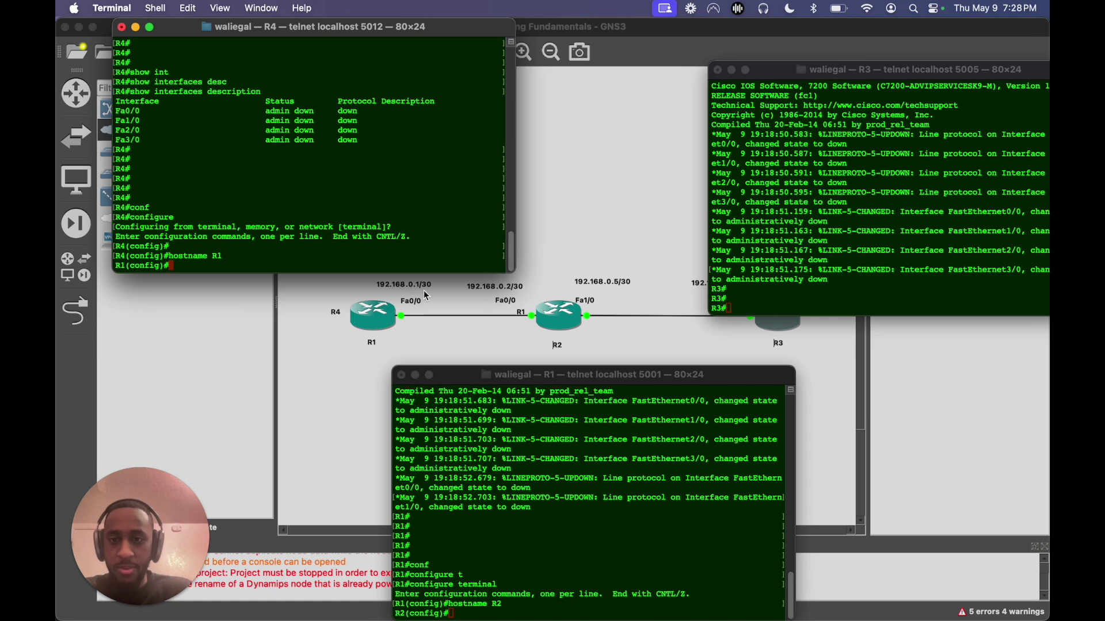
double_click(283, 265)
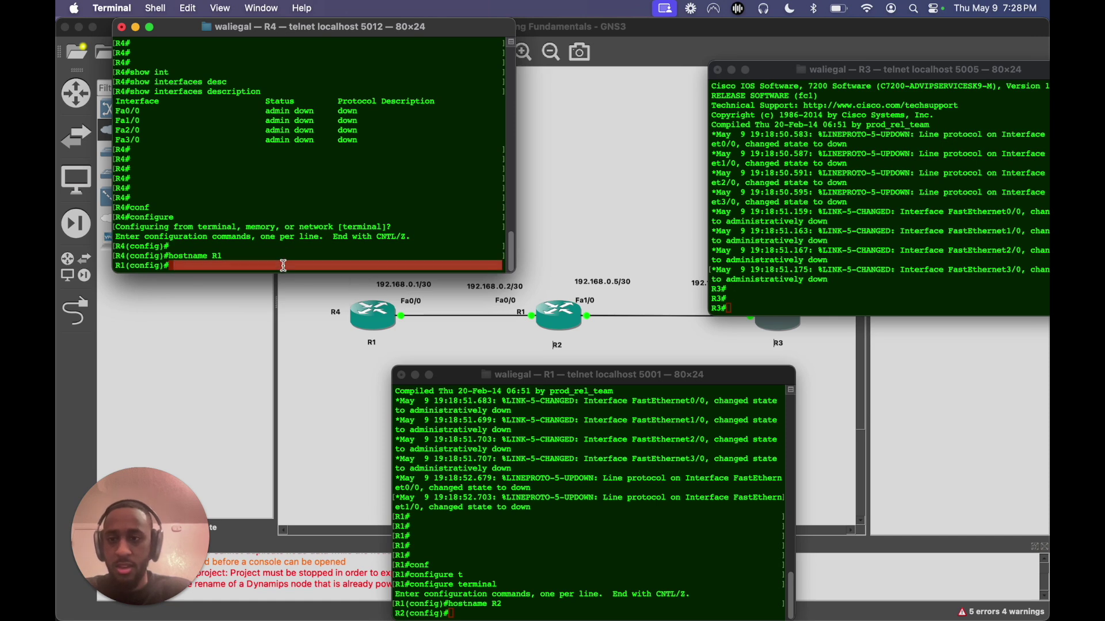
left_click(284, 265)
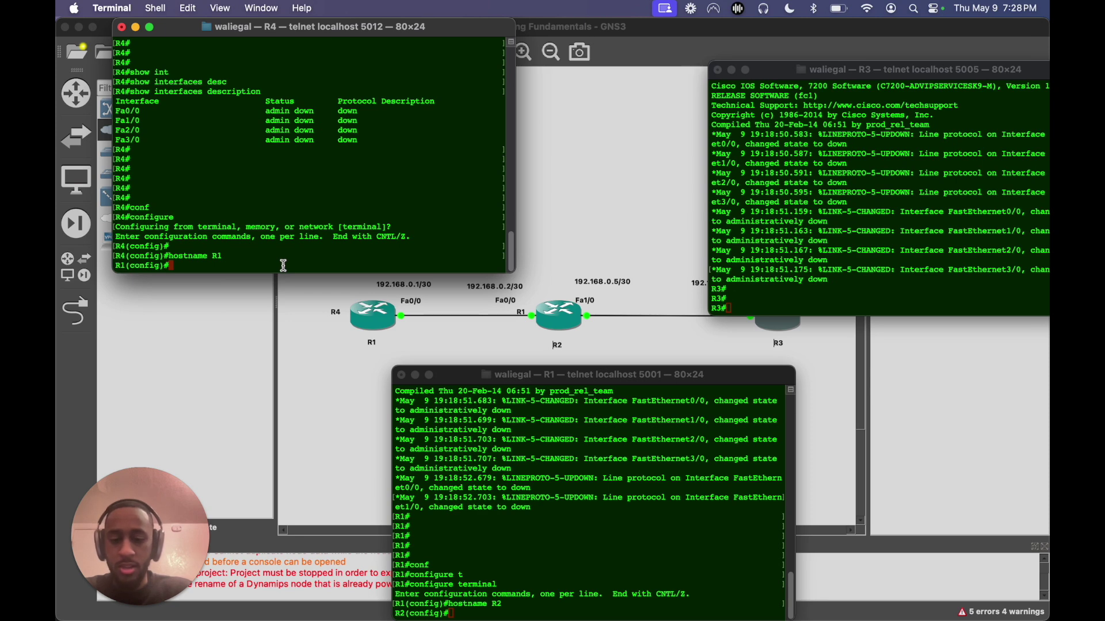
type("int")
key("Tab")
type("f")
key("Tab")
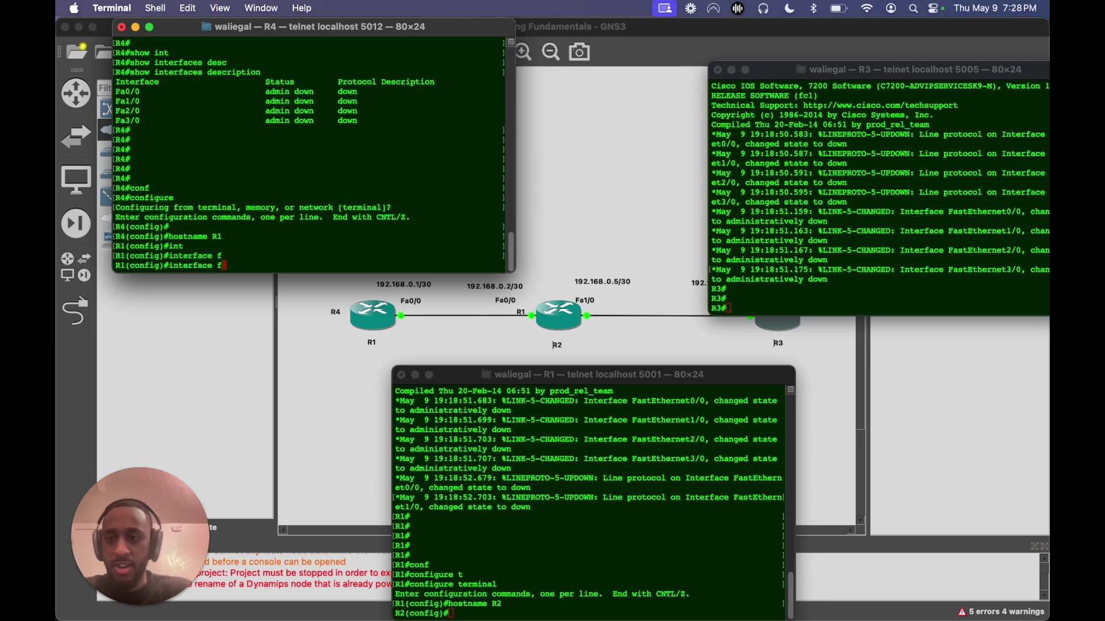
type("a")
key("Tab")
type("0/0")
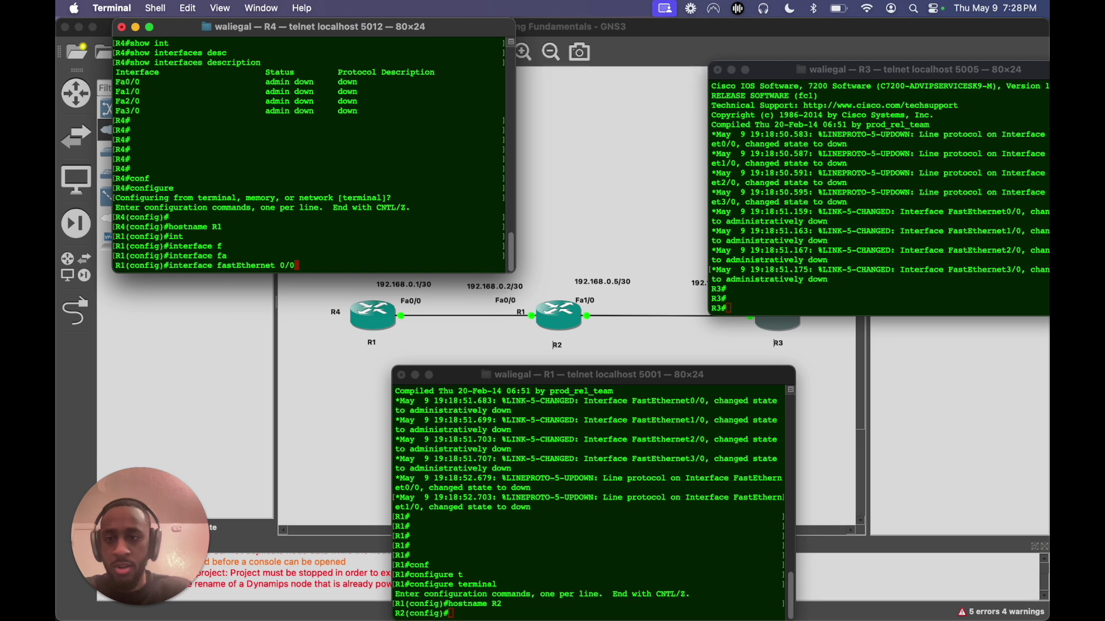
key("Return")
Enable Fa0/0 with 'no shut', assign 192.168.0.1 255.255.255.252, then end
type("no shut")
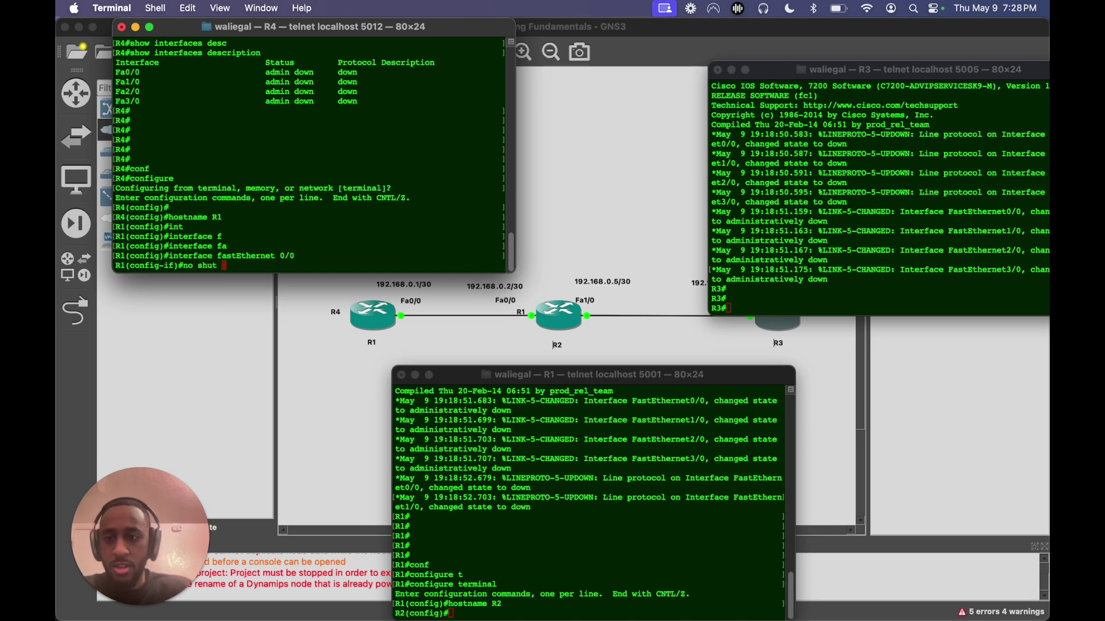
key("Return")
type("ip address 192.")
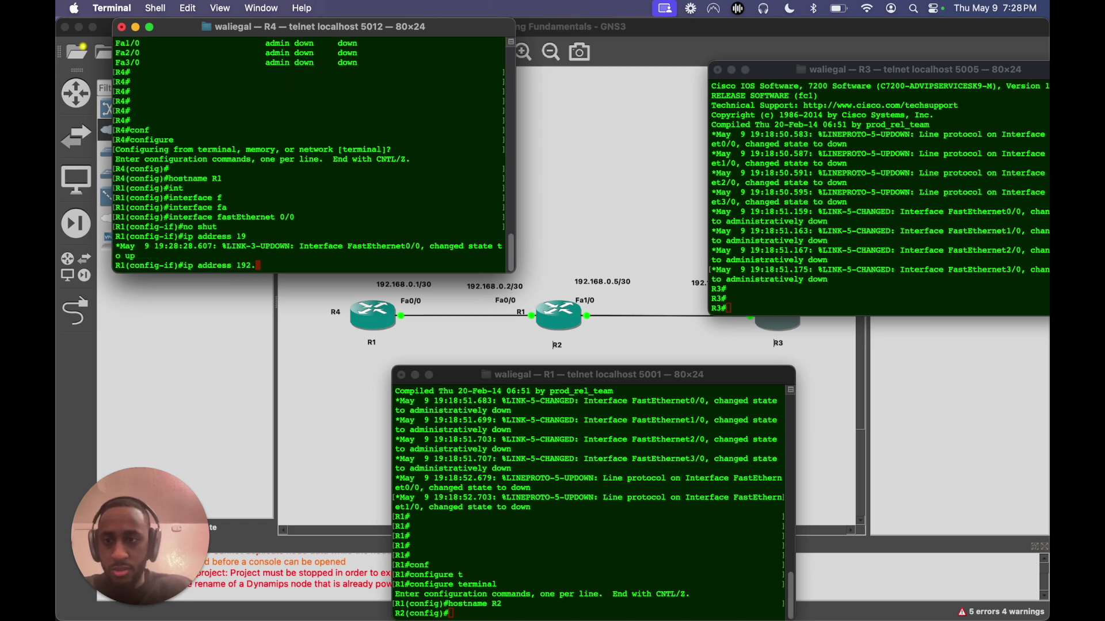
type("168.0.")
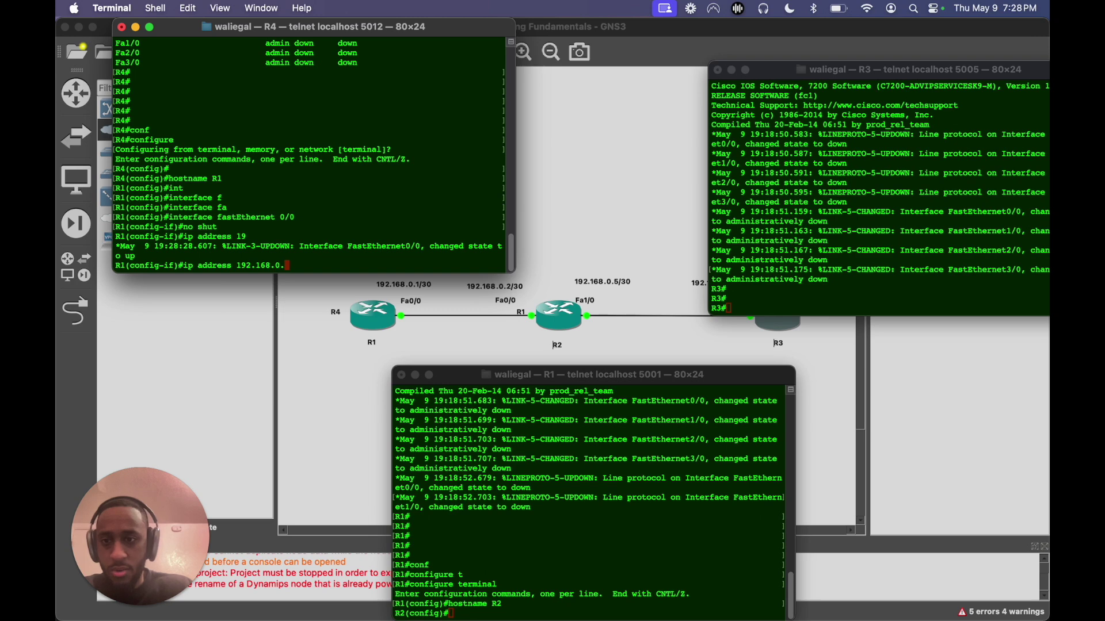
type("1 255.255")
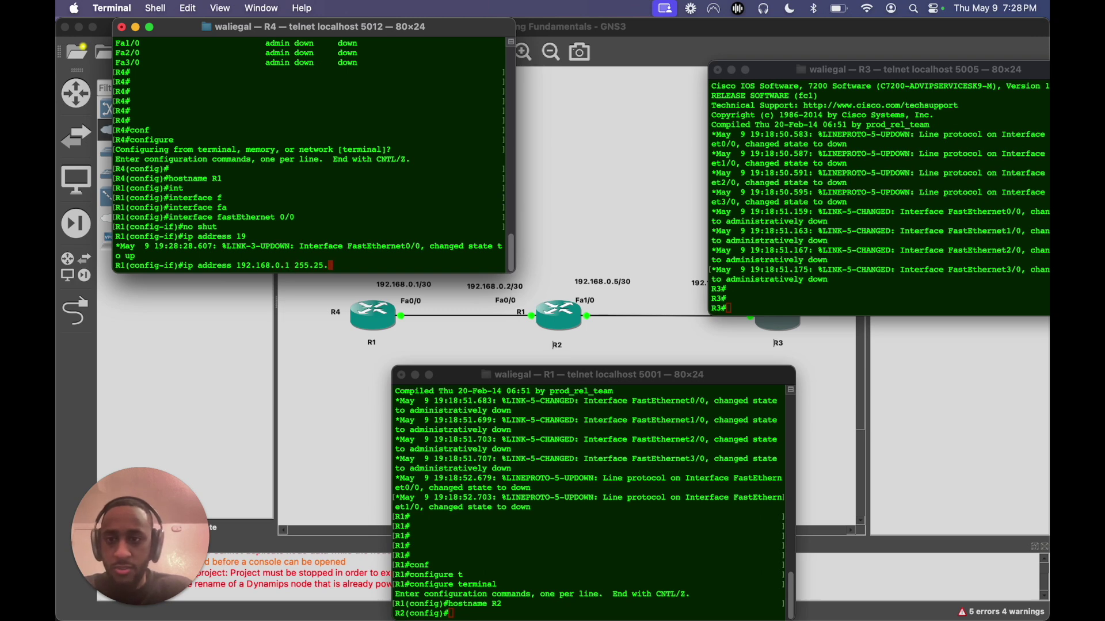
type(".255.252")
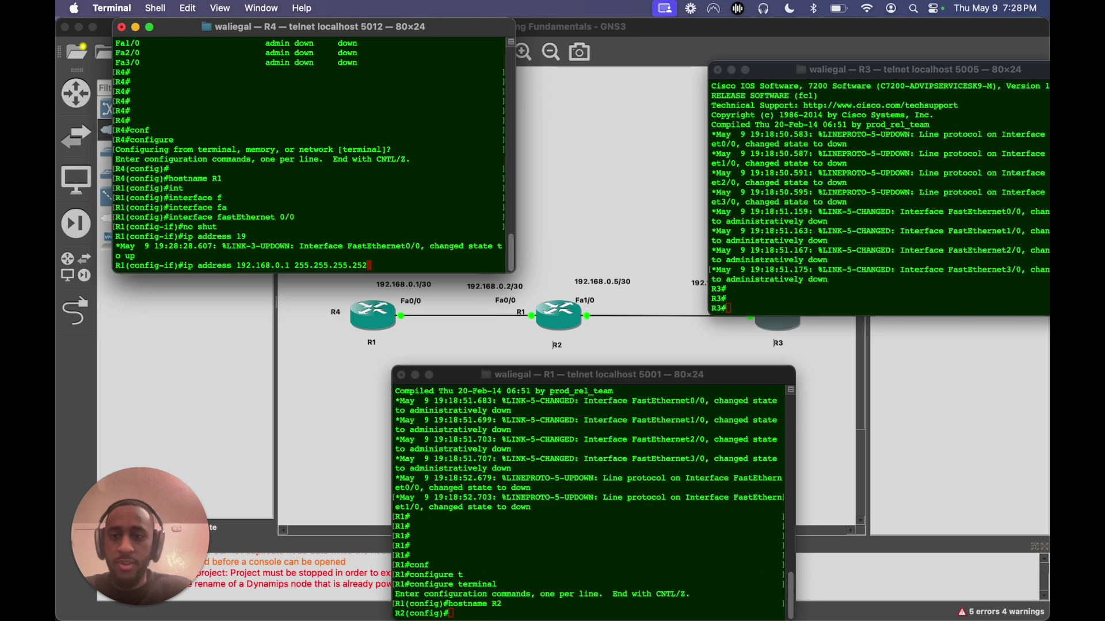
key("Return")
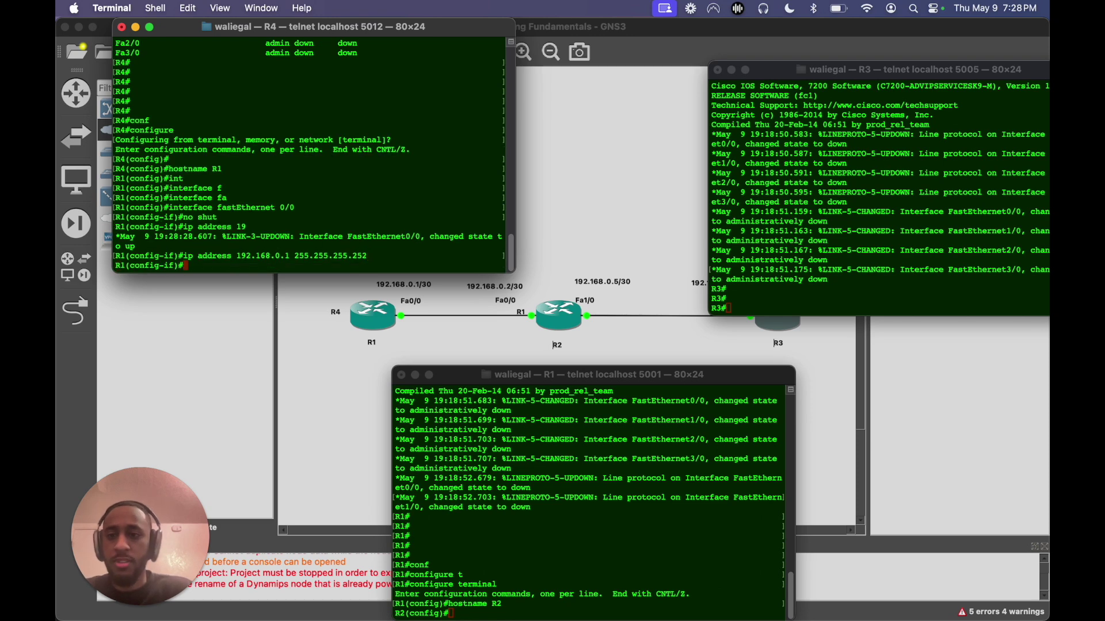
type("end")
key("Return")
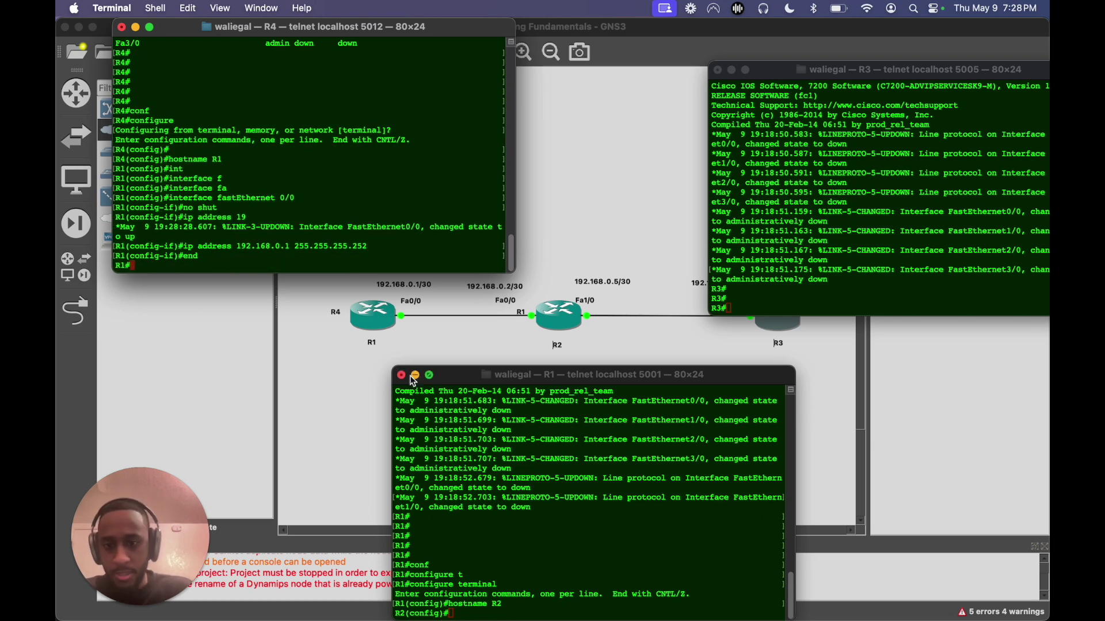
Bring R2's console up top and enter interface fastEthernet 0/0 configuration
left_click(550, 401)
left_click_drag(548, 382, 665, 396)
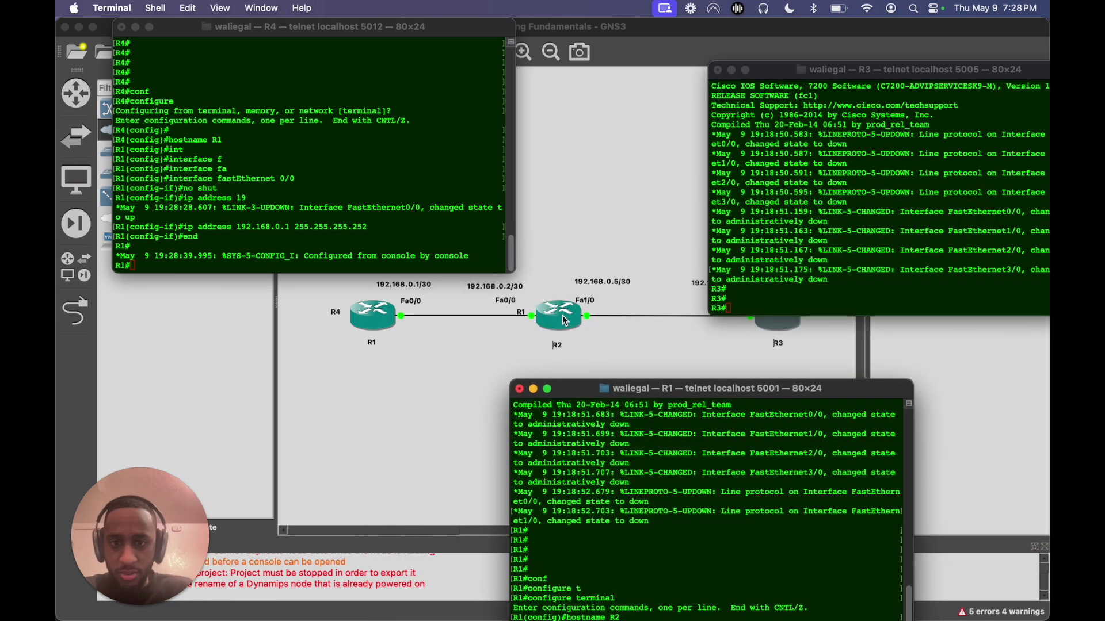
left_click_drag(618, 386, 550, 33)
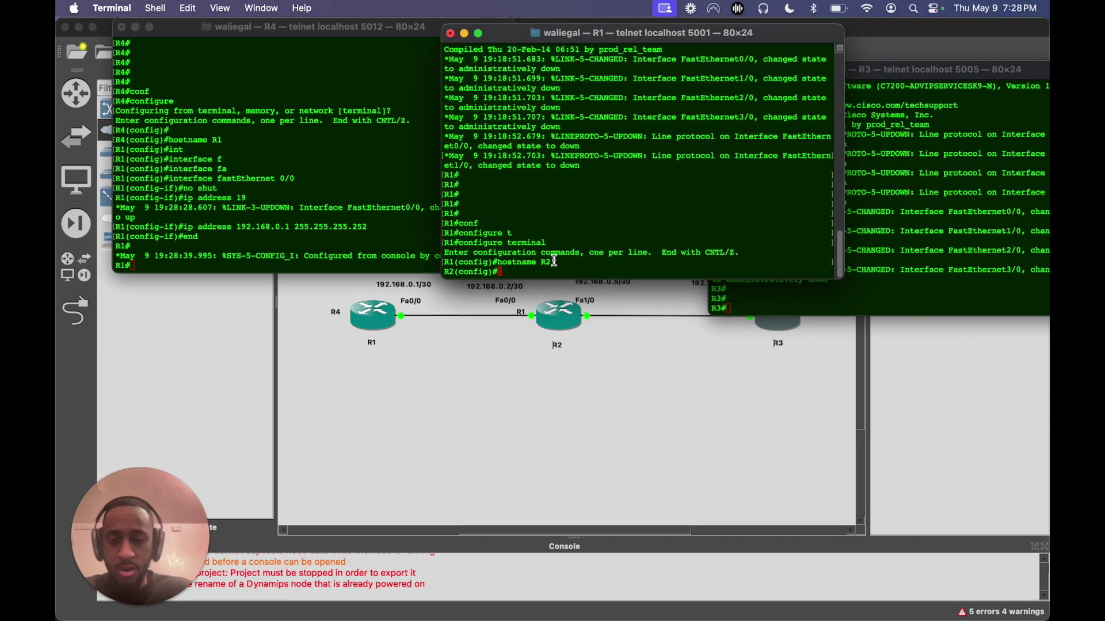
type("int")
key("Tab")
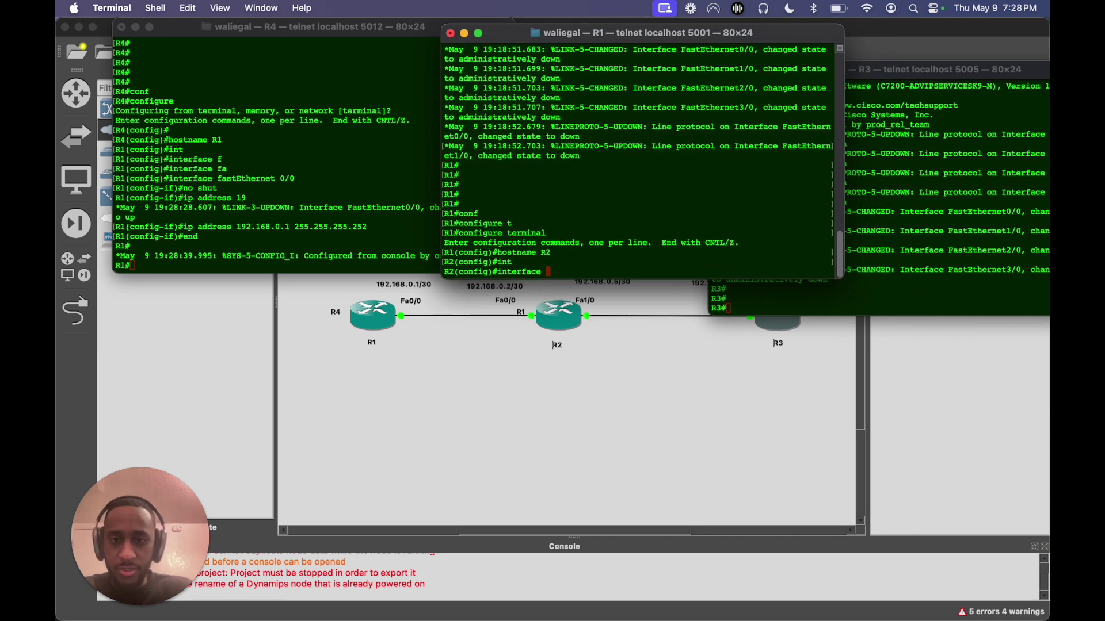
type("fa")
key("Tab")
type("0/0")
key("Return")
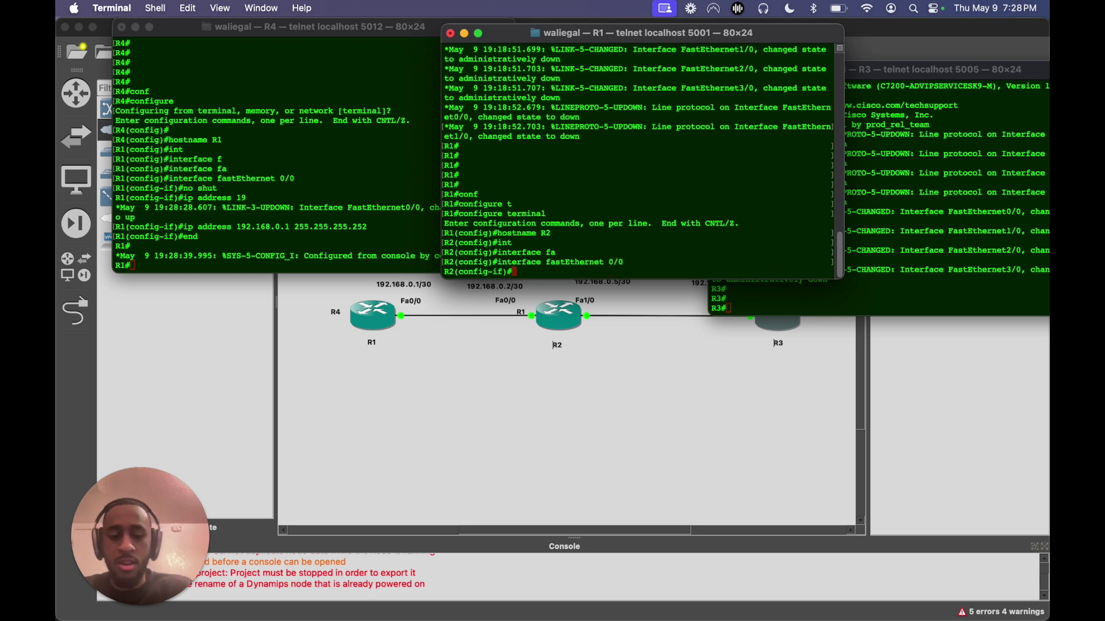
Enable R2's Fa0/0 and assign it 192.168.0.2 255.255.255.252
type("no shut")
key("Return")
type("ip address")
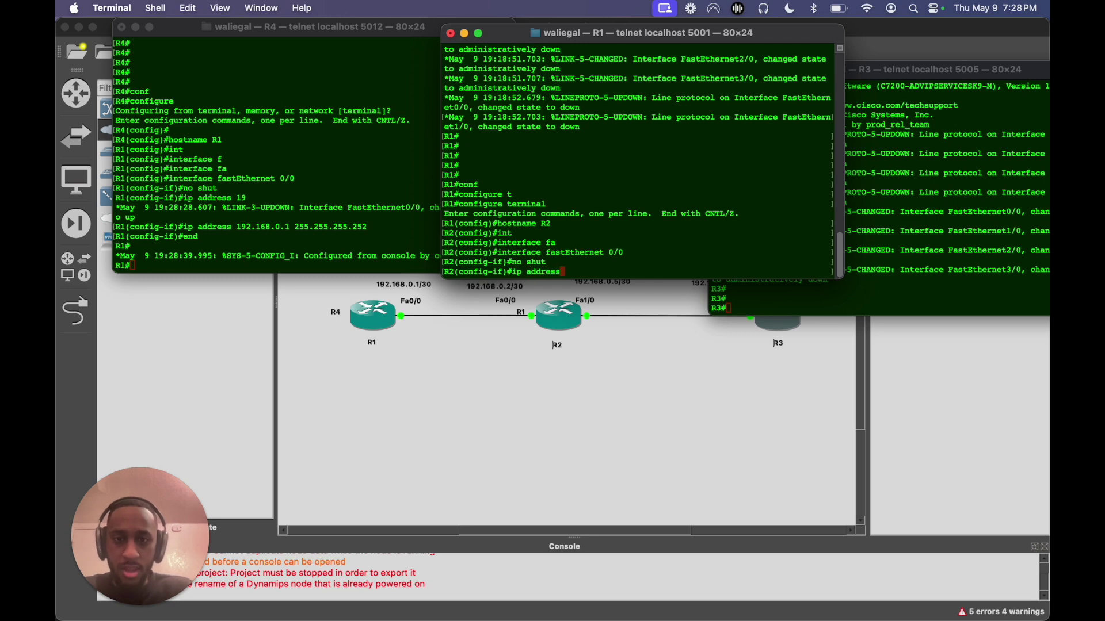
key("Tab")
type("192")
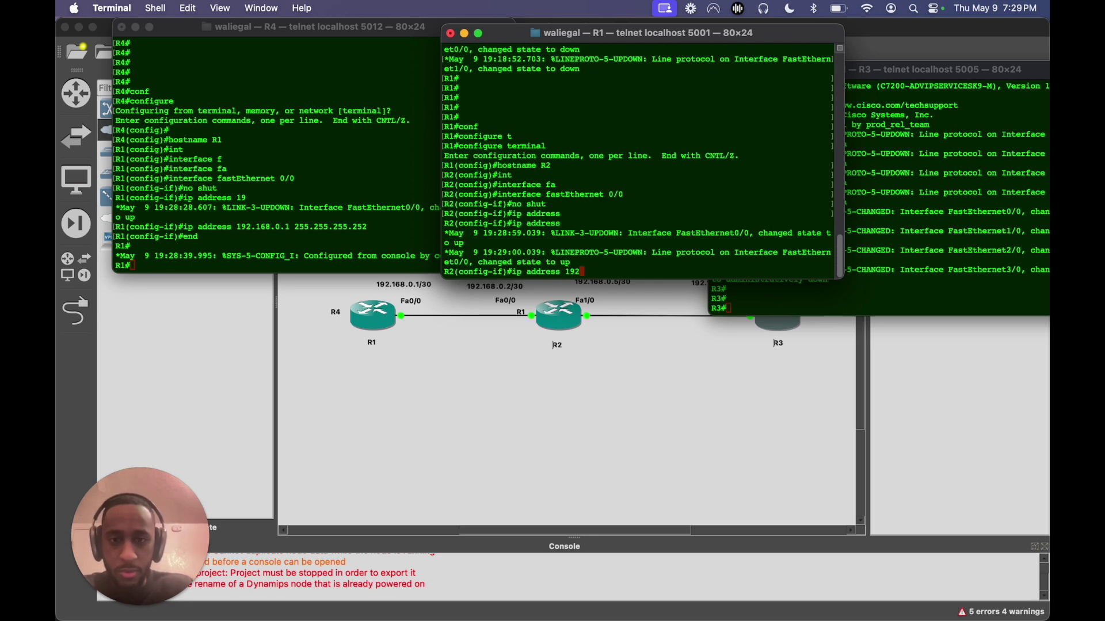
type(".168.0.1")
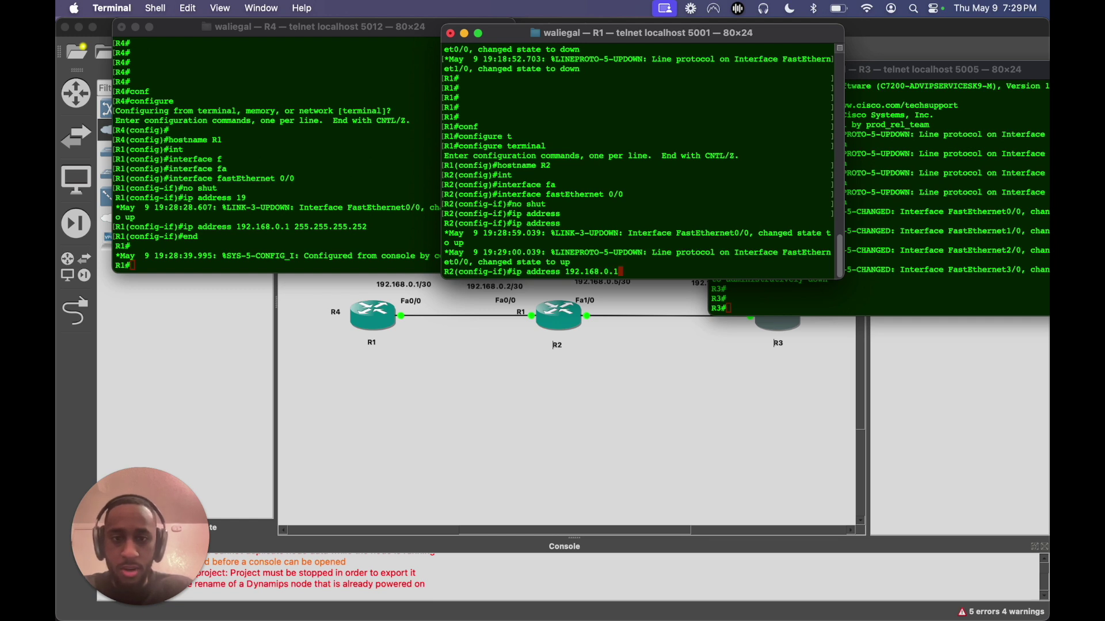
key("BackSpace")
type("2")
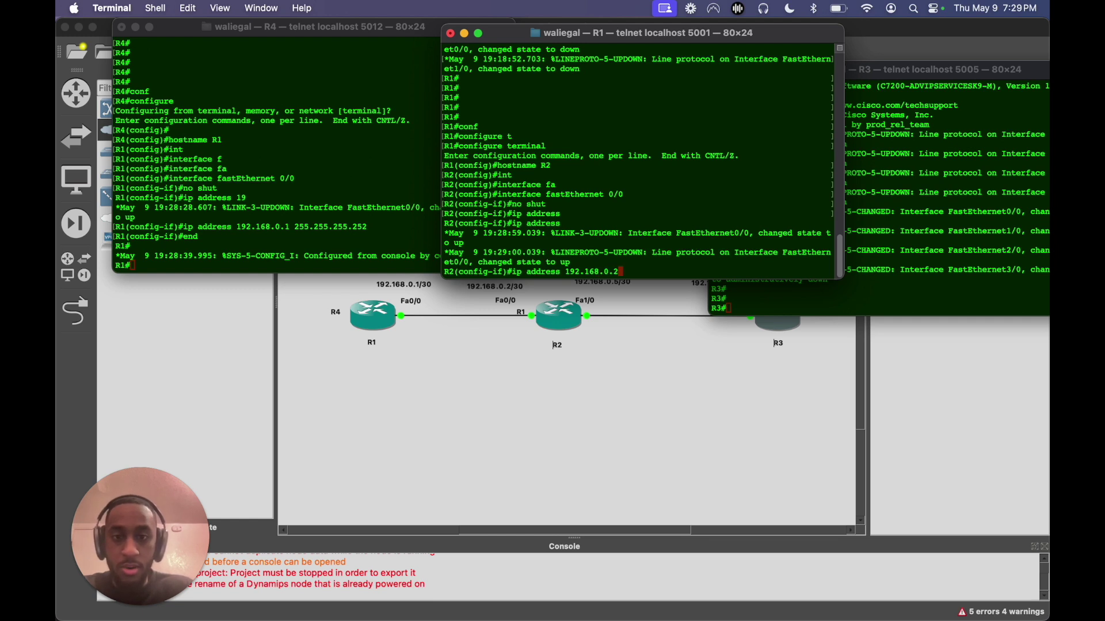
type(" 255.255.255.252")
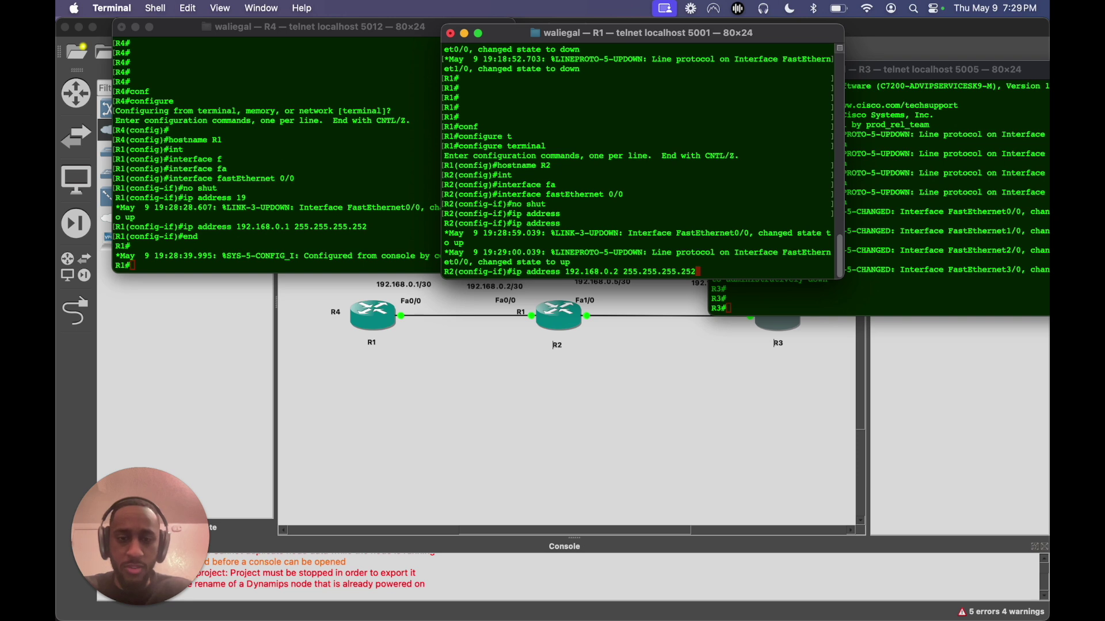
key("Return")
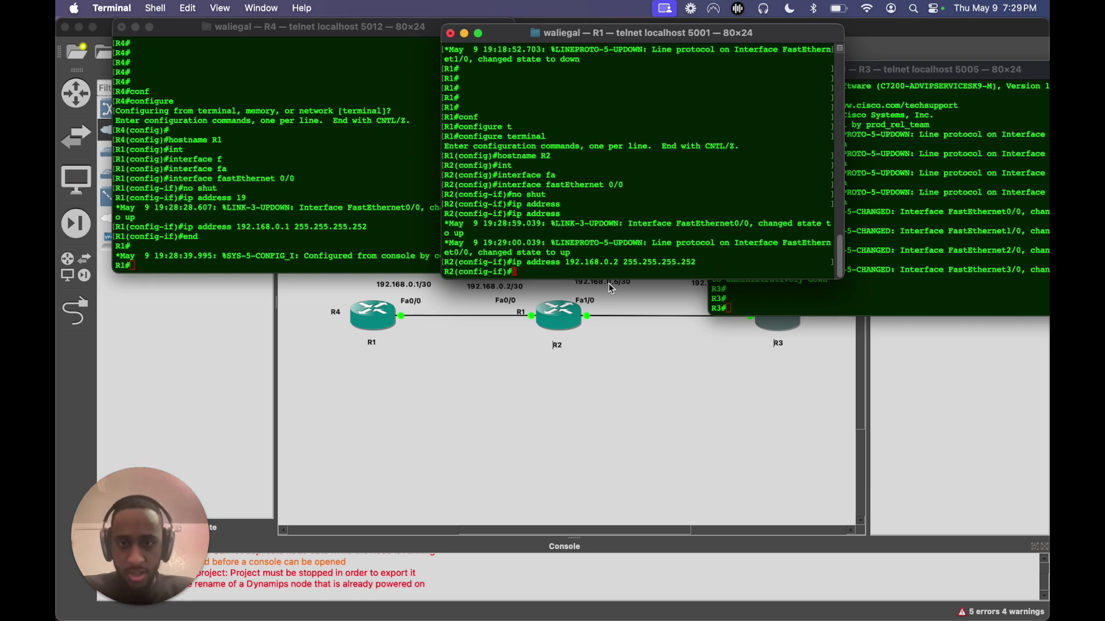
From R1's console, ping 192.168.0.1; the ping fails with 0/5 replies
left_click(388, 328)
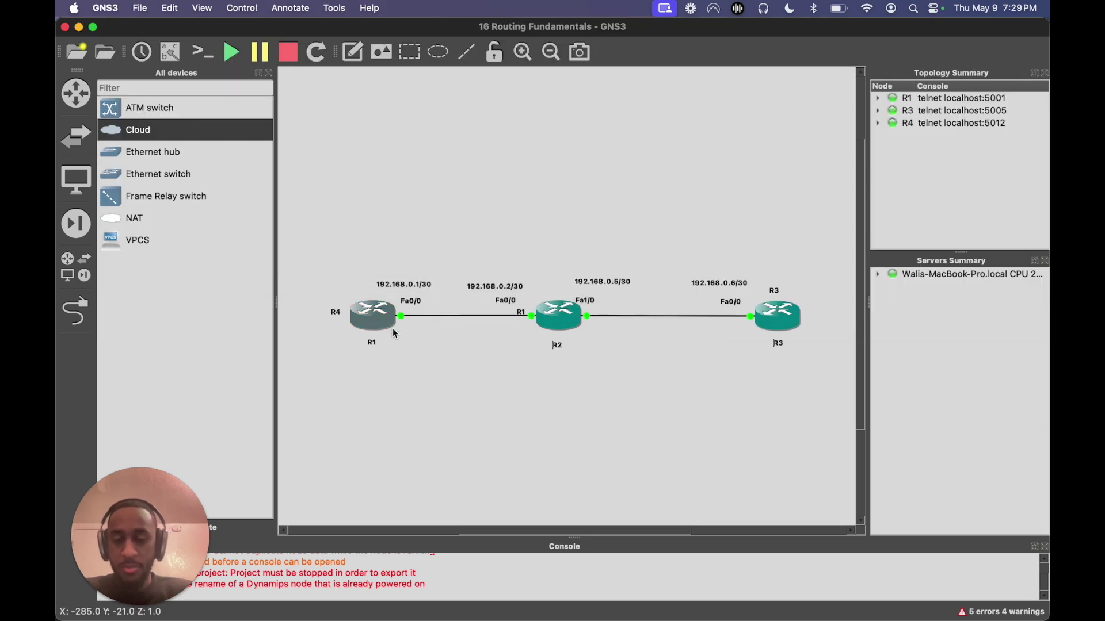
key("ctrl+Up")
left_click(168, 128)
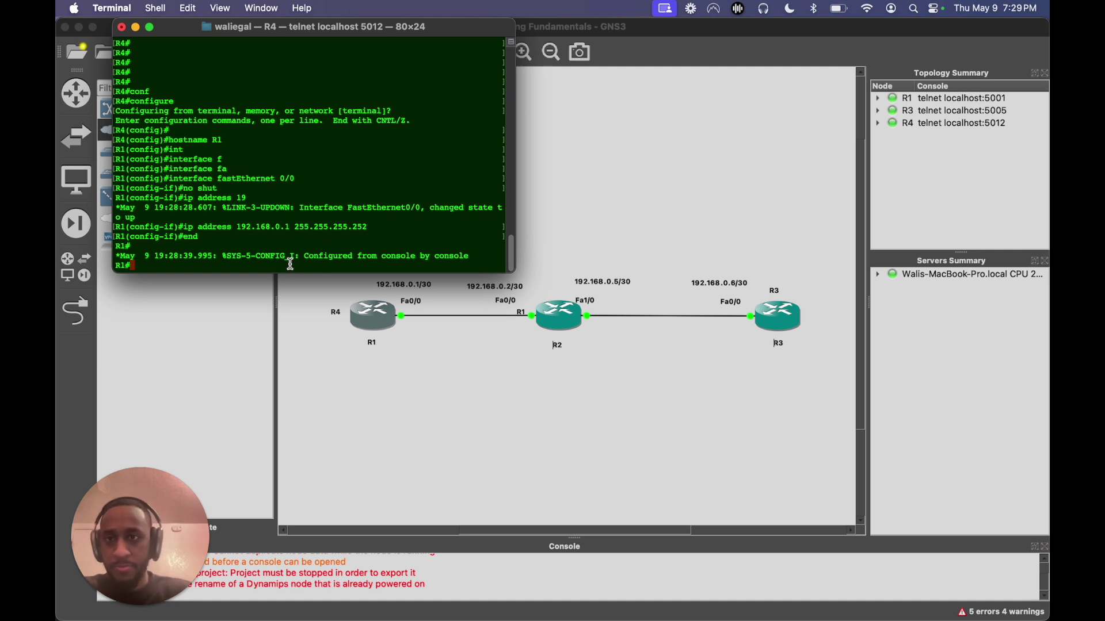
key("Return")
key("Return")
type("ping 192.168.0.")
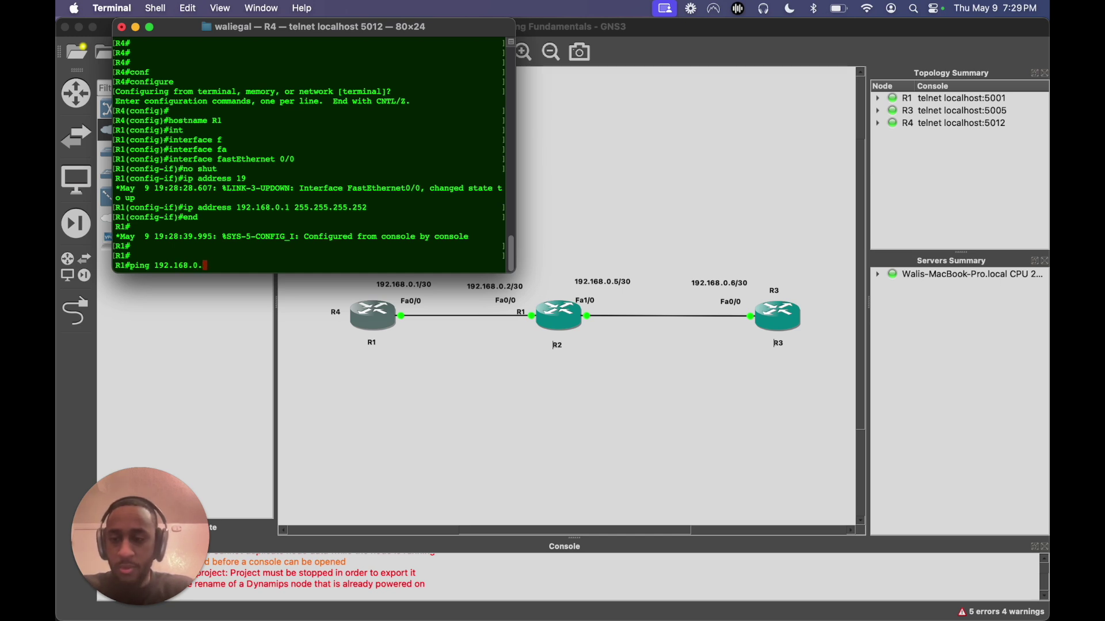
type("1")
key("Return")
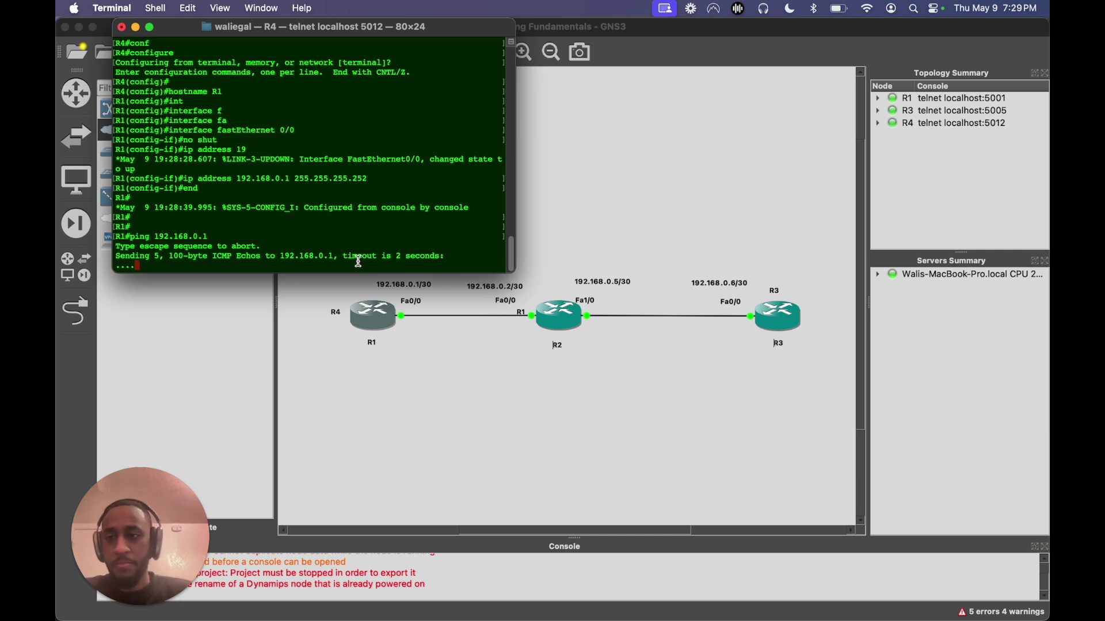
Run 'show interfaces description' on R1, showing Fa0/0 status up, protocol down
key("Return")
key("Return")
key("Return")
key("Return")
key("Return")
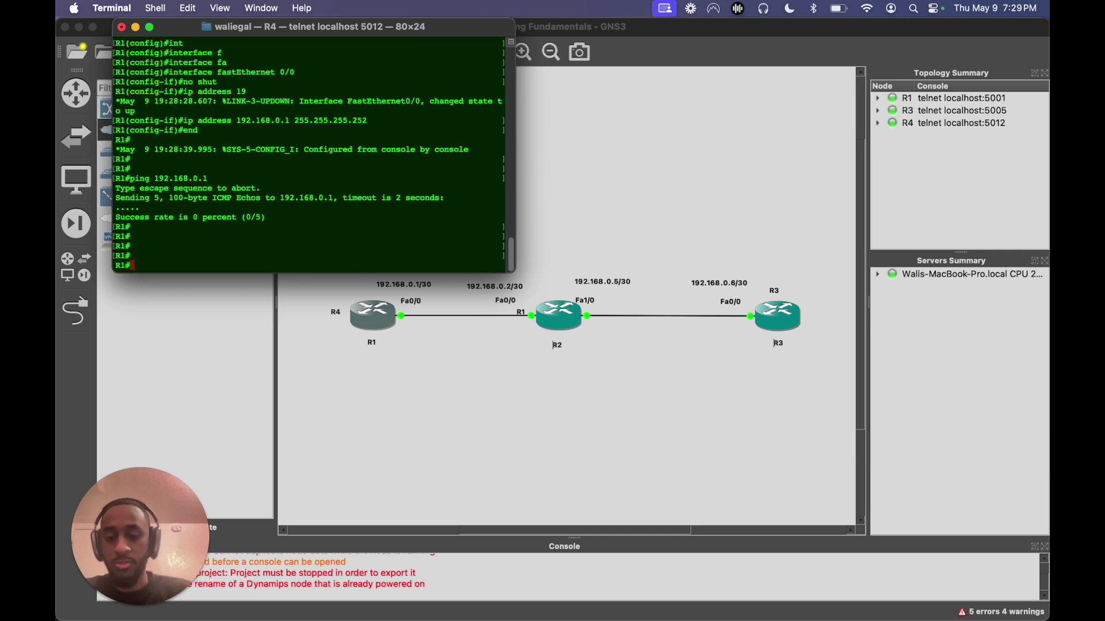
type("show int")
key("Tab")
type("desc")
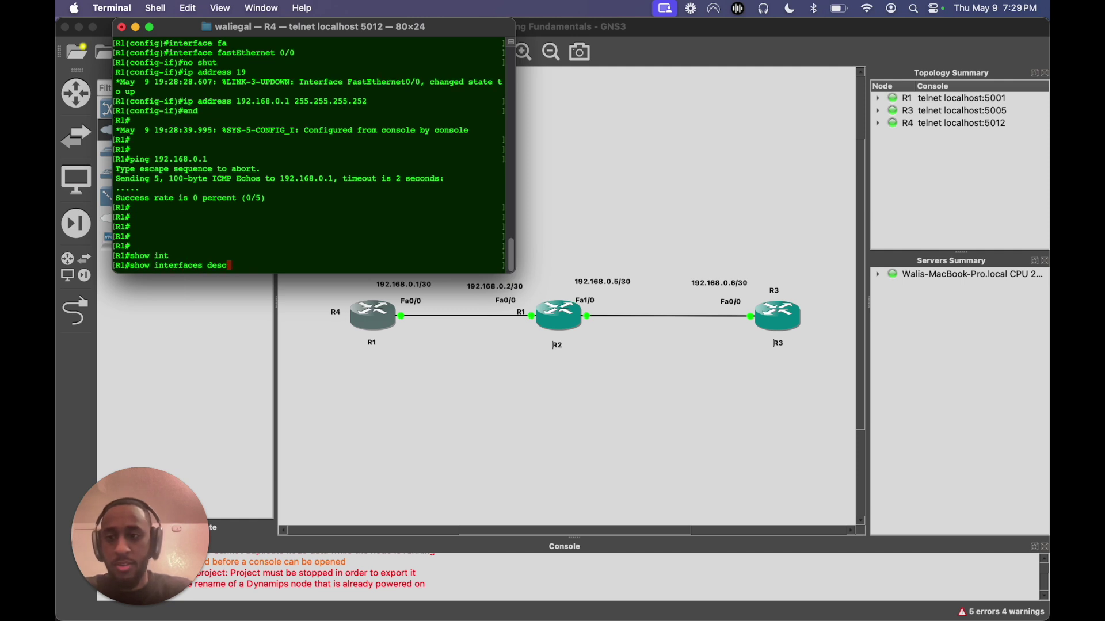
key("Tab")
key("Return")
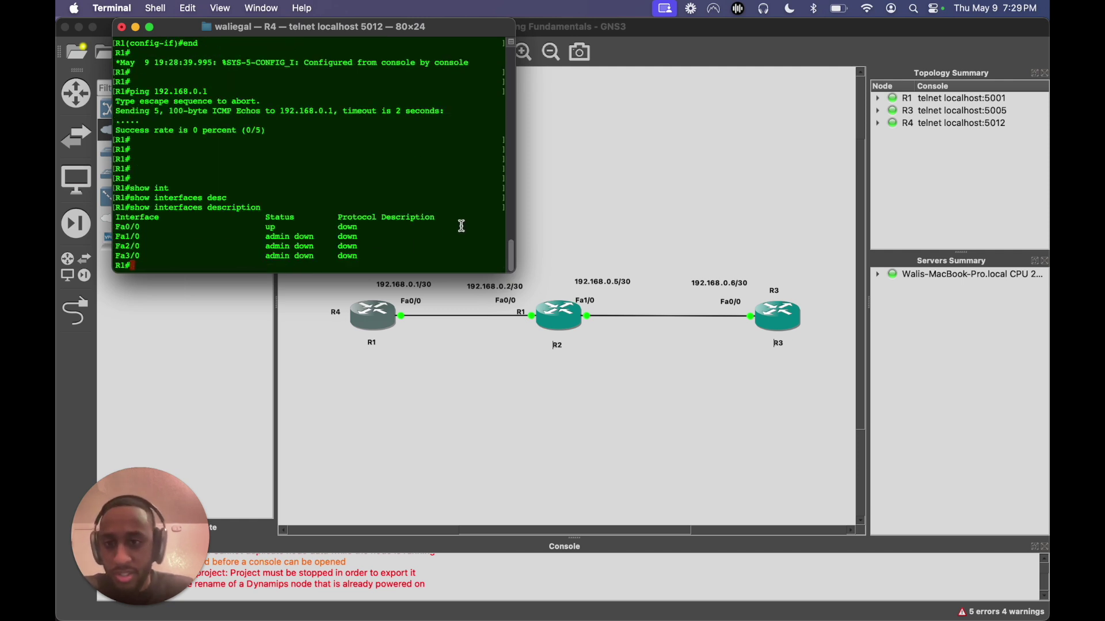
left_click_drag(266, 229, 439, 228)
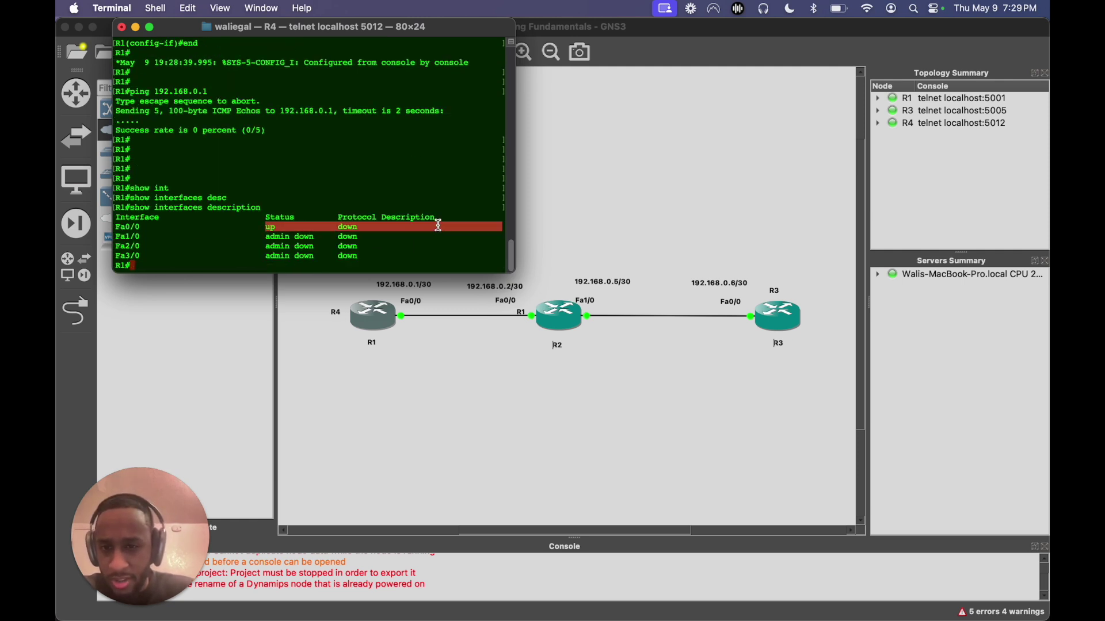
left_click(429, 374)
On R2's console, exit interface and global configuration modes
right_click(561, 326)
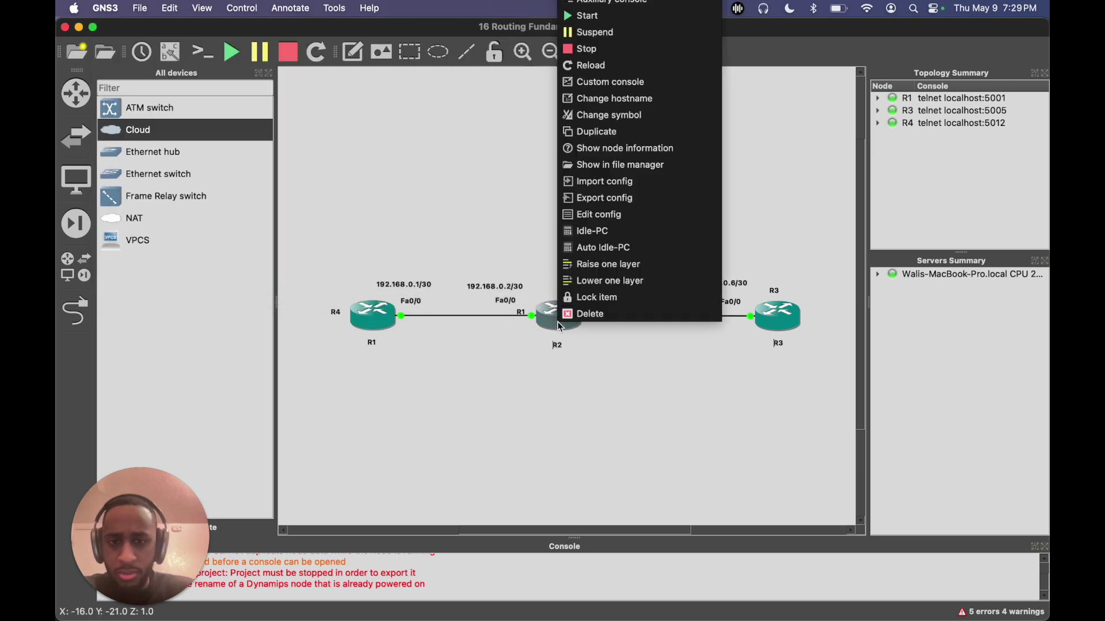
key("ctrl+Up")
left_click(651, 177)
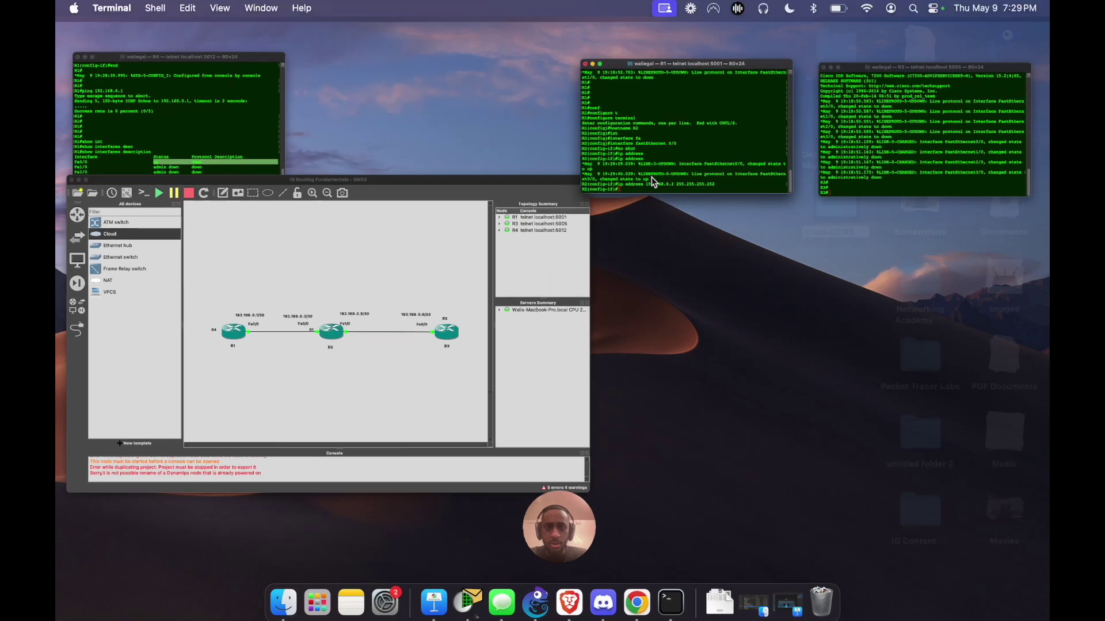
type("exit")
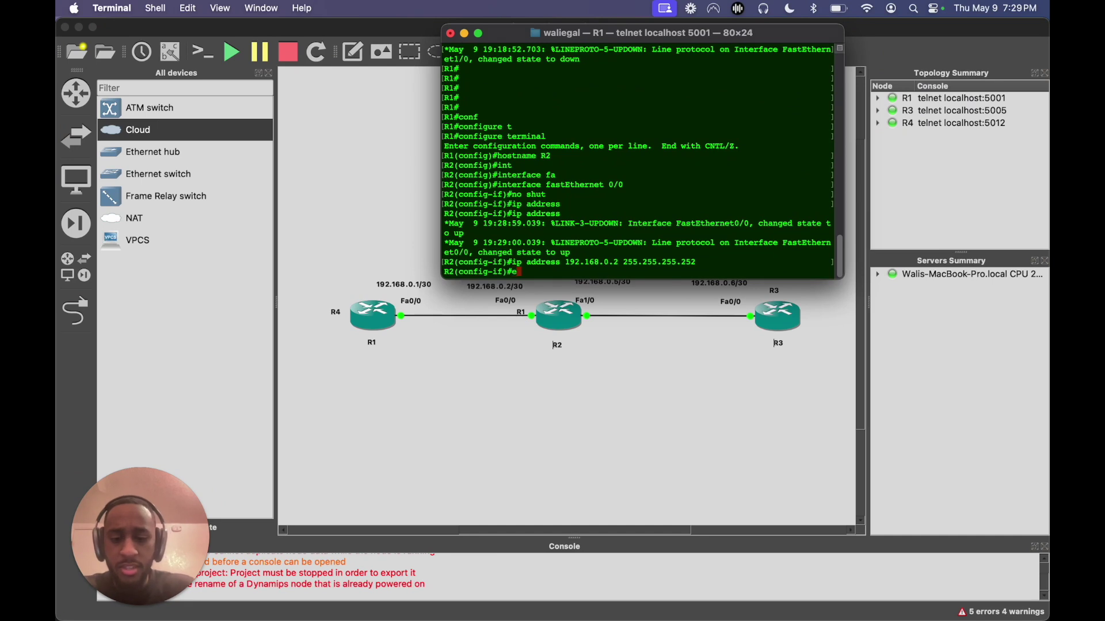
key("Return")
type("show in")
key("BackSpace")
key("BackSpace")
key("BackSpace")
key("BackSpace")
key("BackSpace")
key("BackSpace")
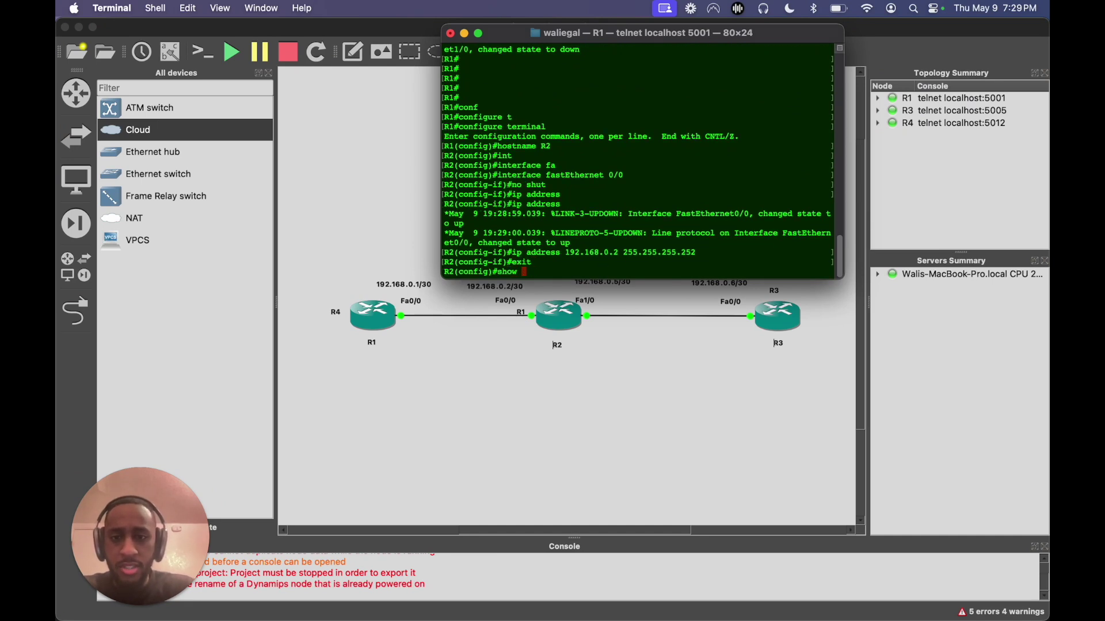
type("exit")
key("Return")
Run 'show interfaces description' on R2, showing Fa0/0 up/up, other ports administratively down
type("show int")
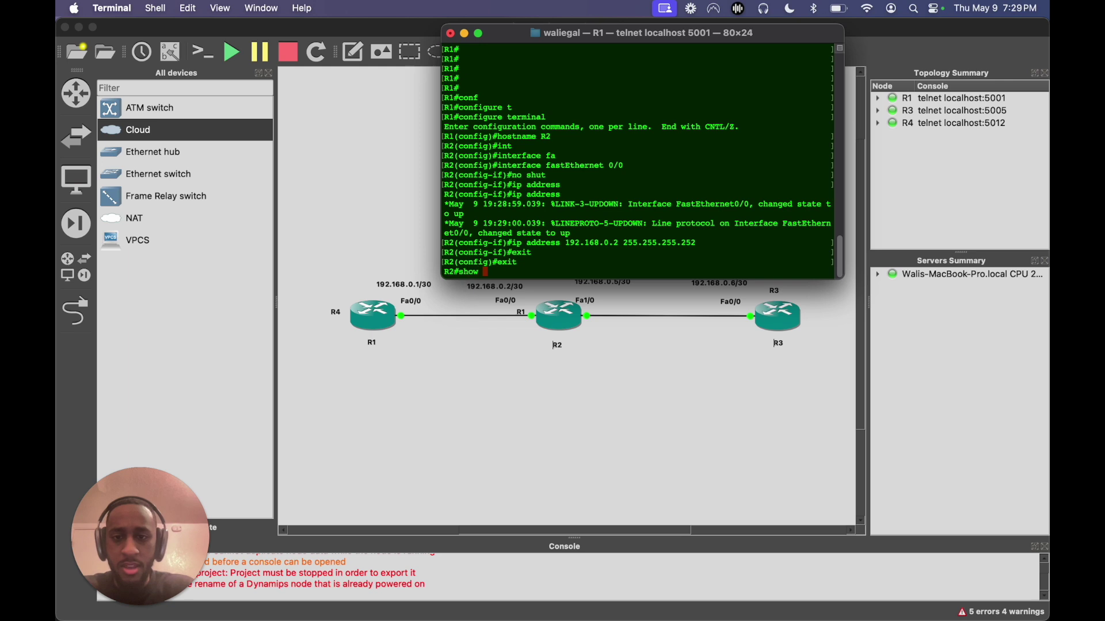
key("Tab")
type("desc")
key("Tab")
key("Return")
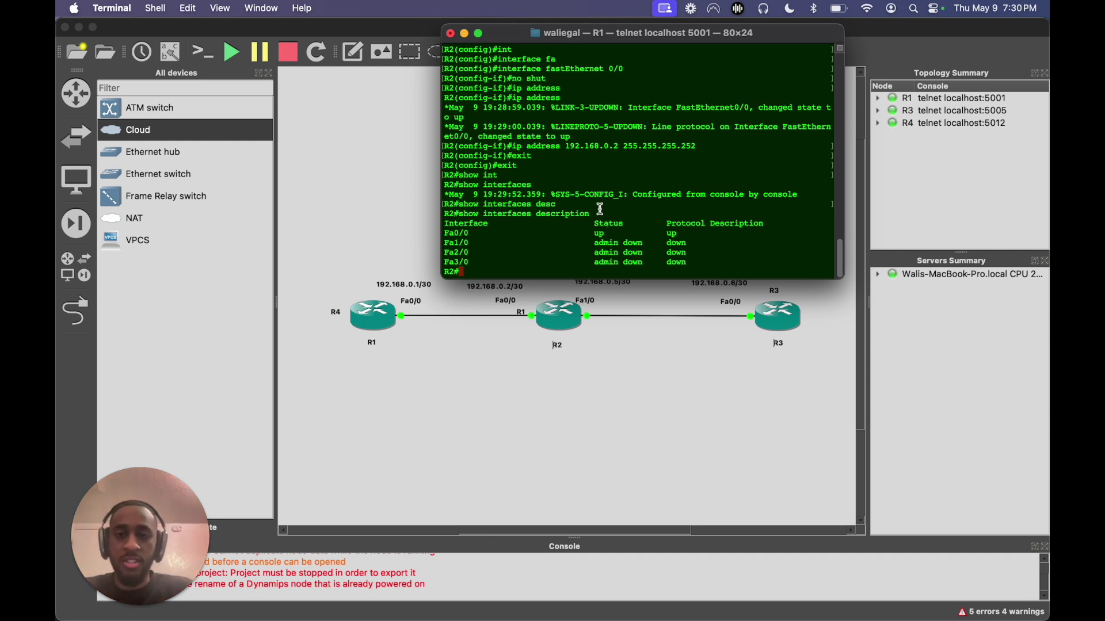
mouse_move(480, 39)
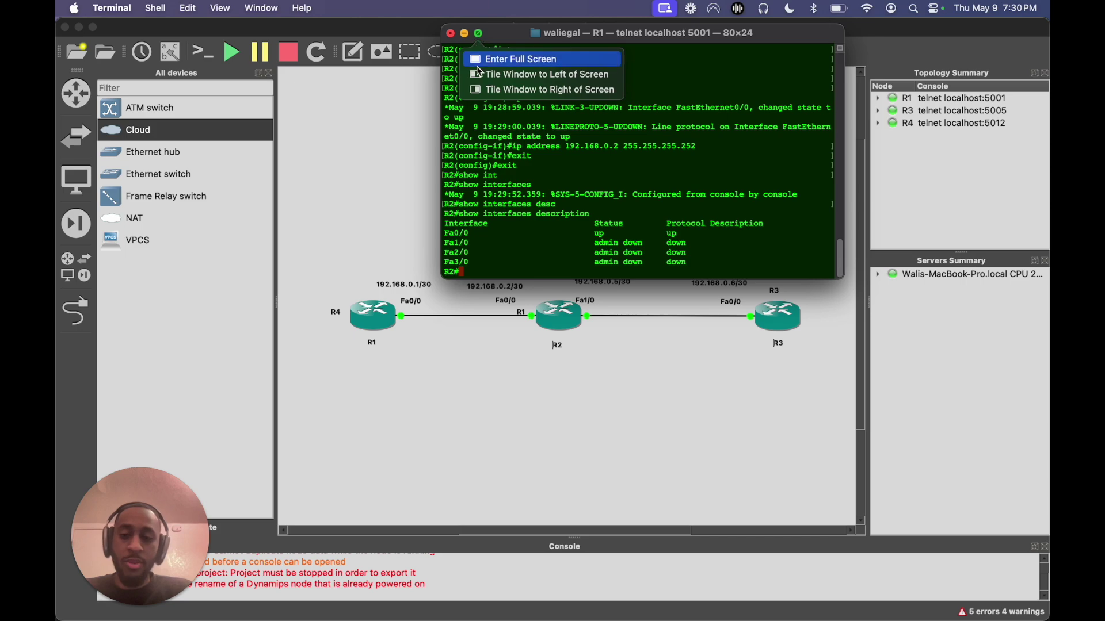
Return to the GNS3 topology and open the options menu for router R4
key("ctrl+Up")
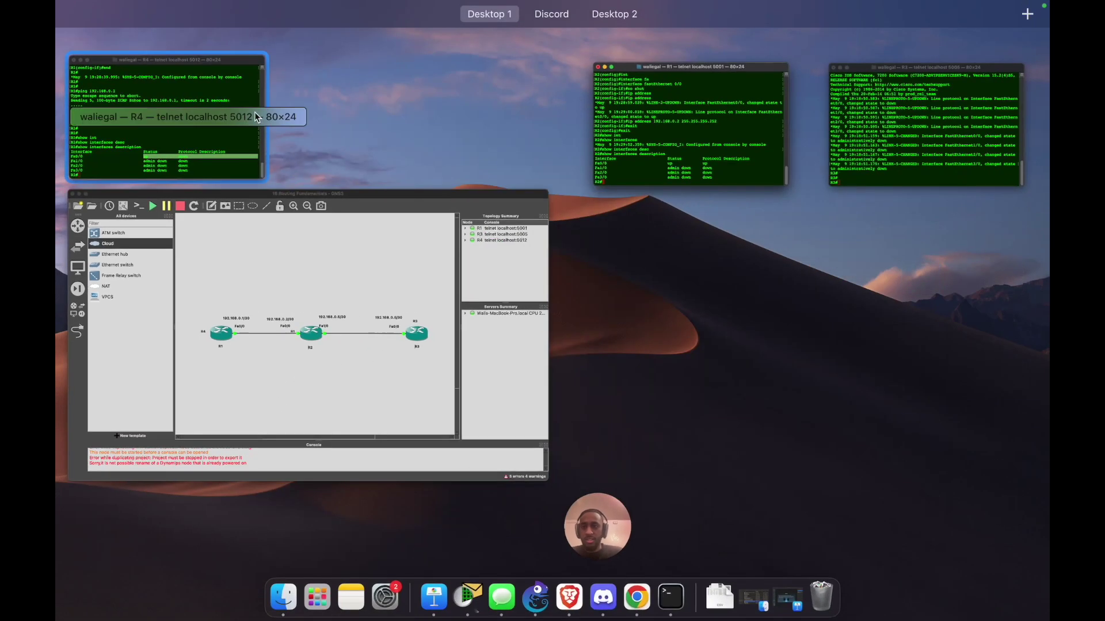
left_click(255, 112)
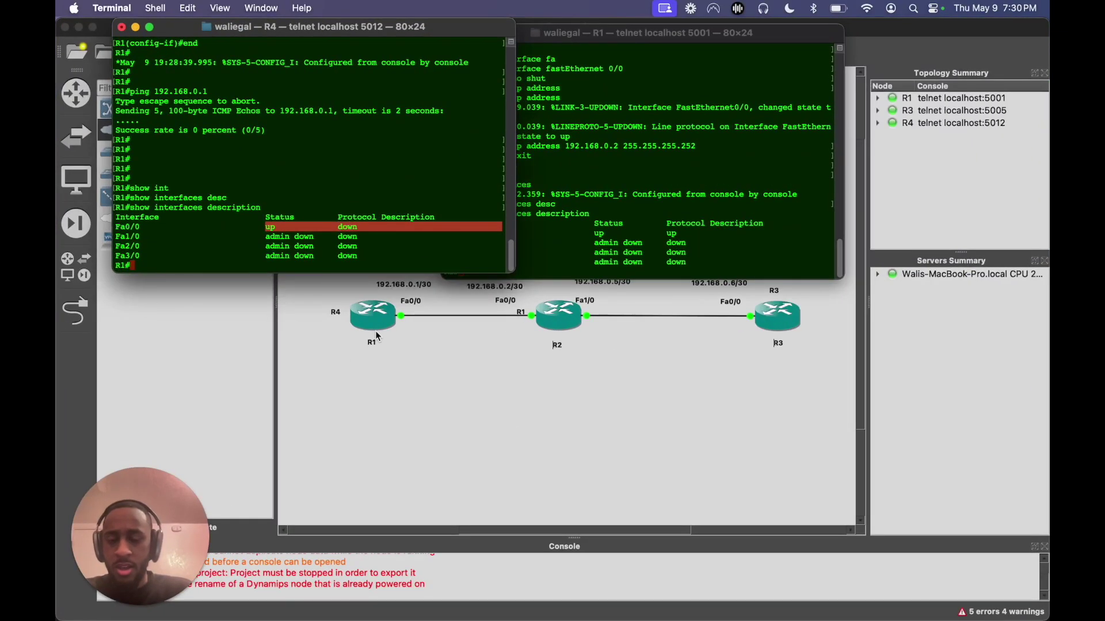
left_click(369, 329)
right_click(368, 330)
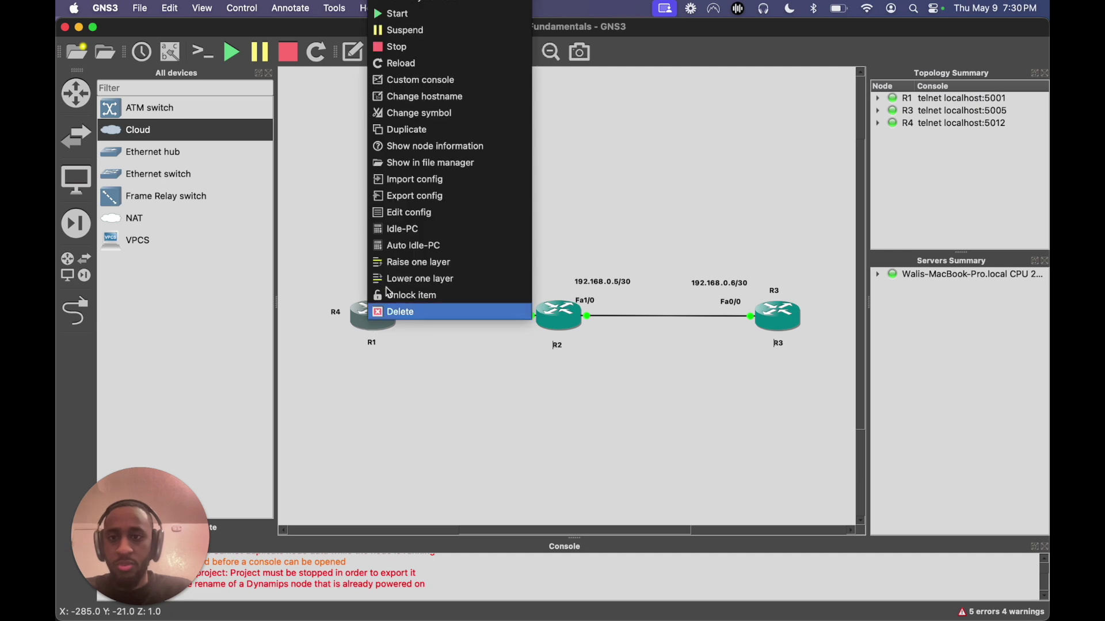
Show R4's node information and note that FastEthernet0/0 in slot 0 is empty
left_click(436, 147)
left_click_drag(541, 113, 791, 108)
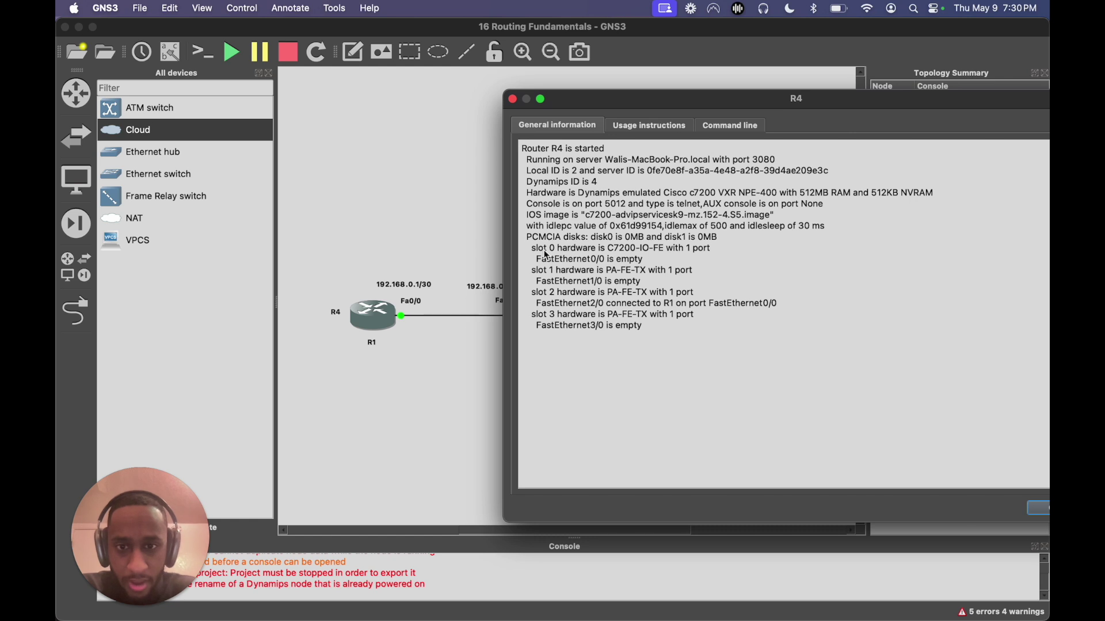
left_click_drag(540, 254, 711, 249)
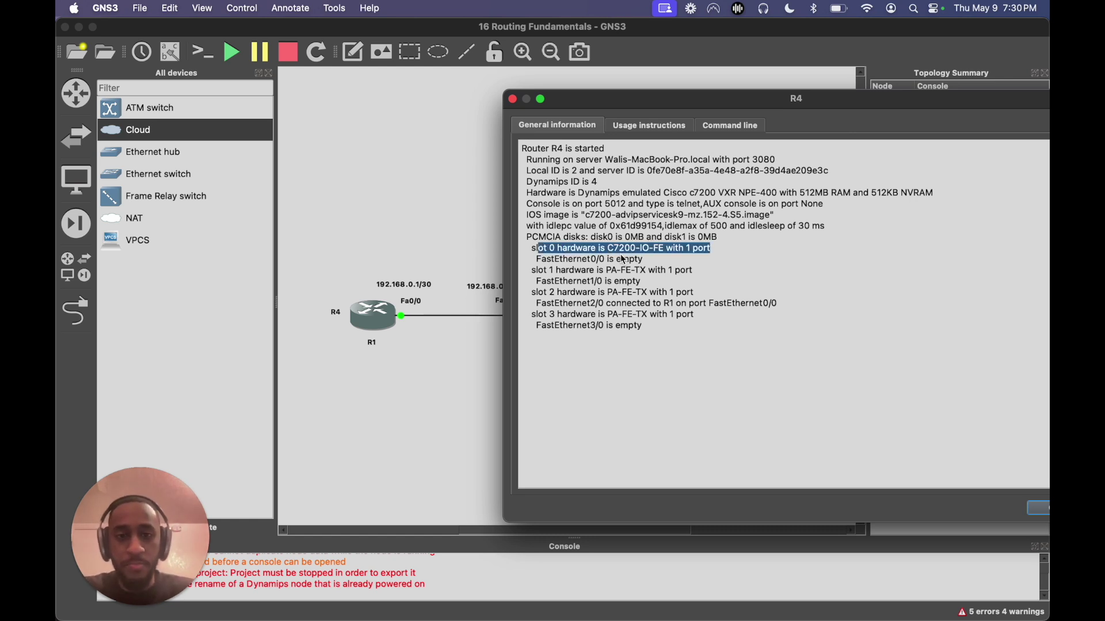
left_click_drag(661, 260, 537, 261)
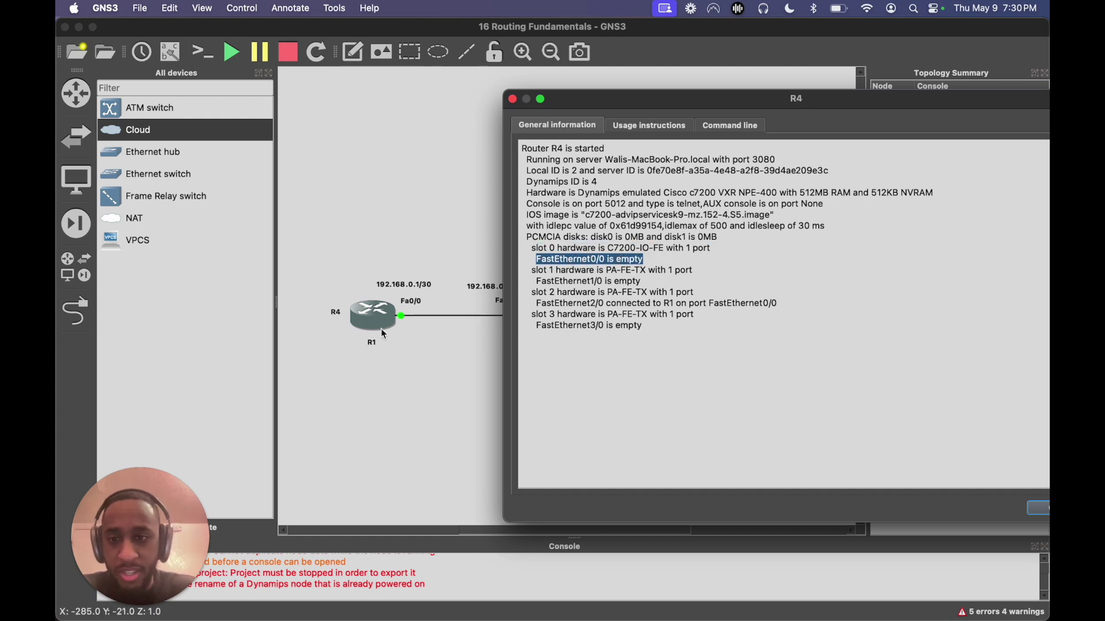
Compare the console's Fa0/0 and Fa3/0 rows with the FastEthernet2/0 link to R1
key("ctrl+Up")
left_click(207, 129)
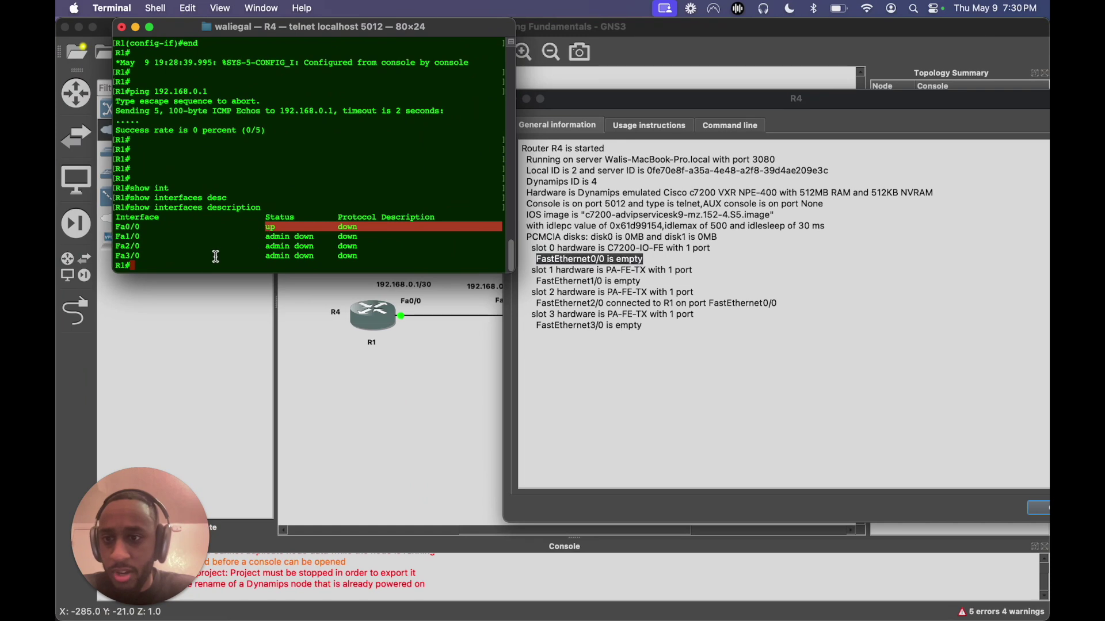
left_click(214, 260)
left_click_drag(128, 227, 416, 226)
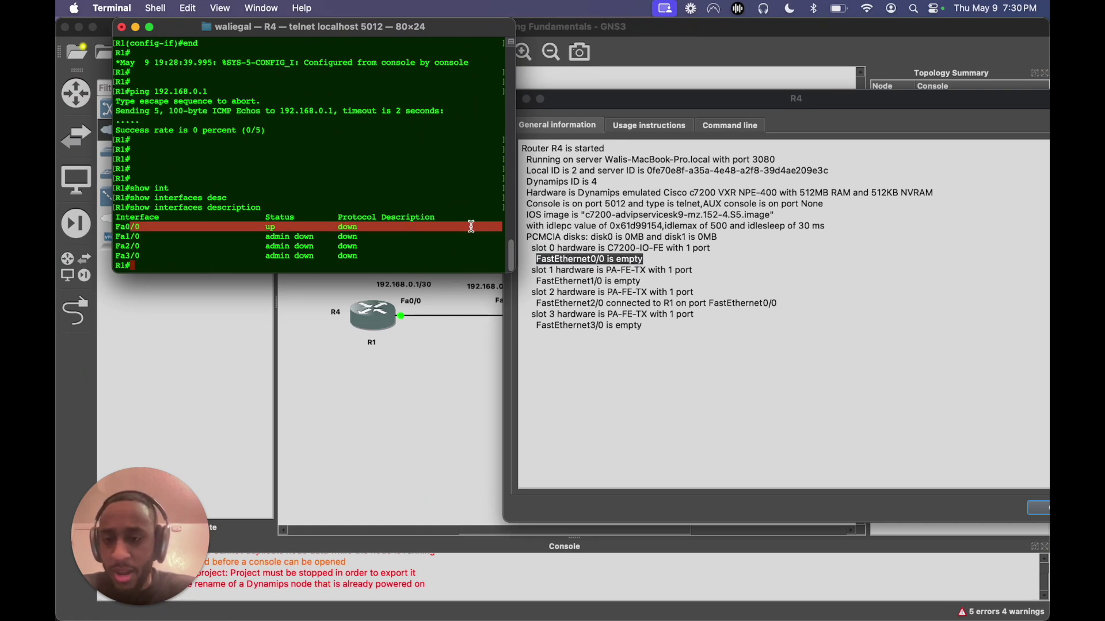
left_click_drag(130, 255, 384, 256)
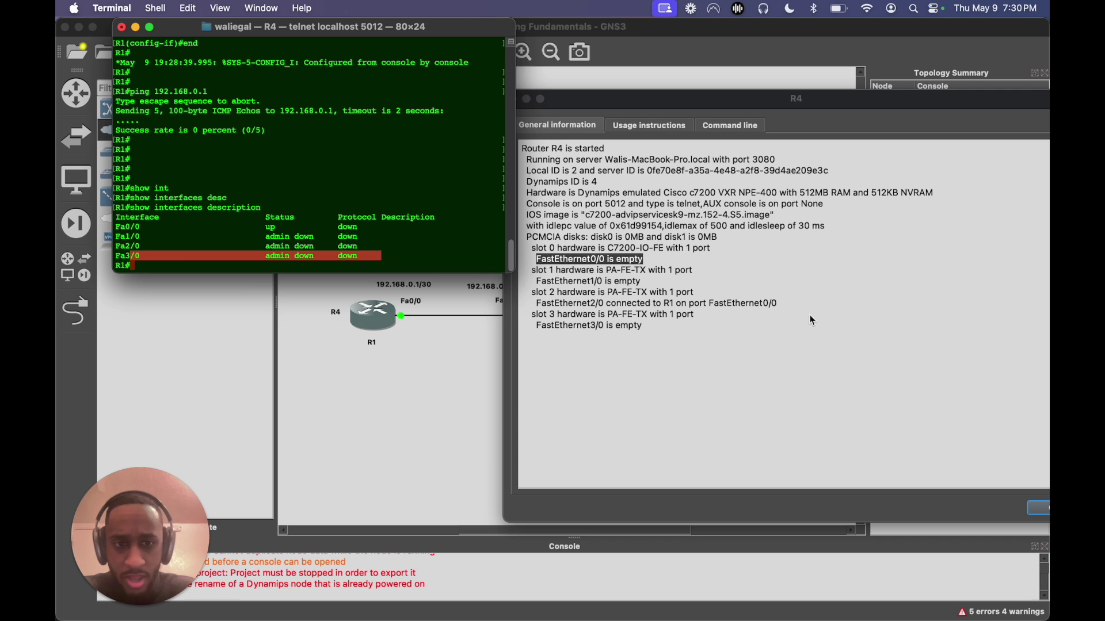
left_click_drag(781, 302, 540, 308)
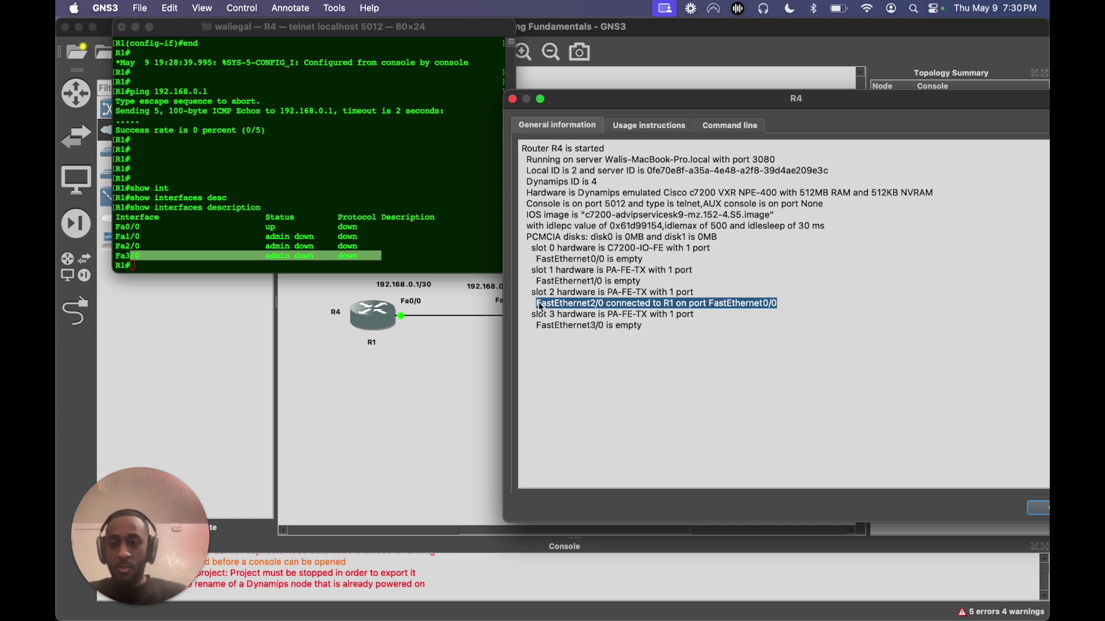
Clear the markings, refresh R4's console prompt, and return to the topology canvas
left_click(357, 433)
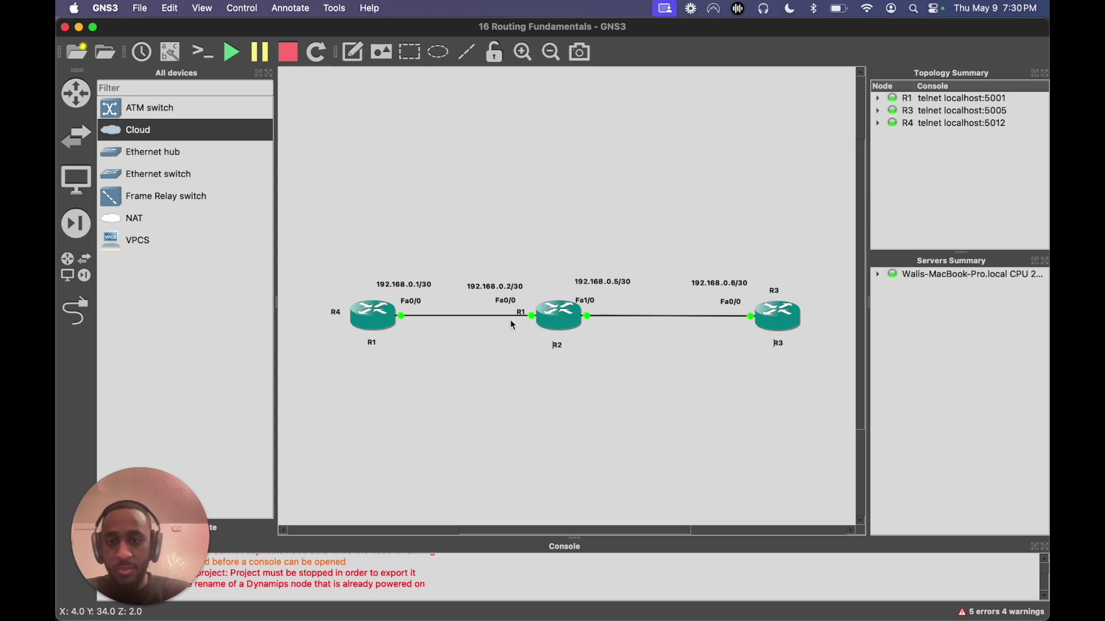
key("ctrl+Up")
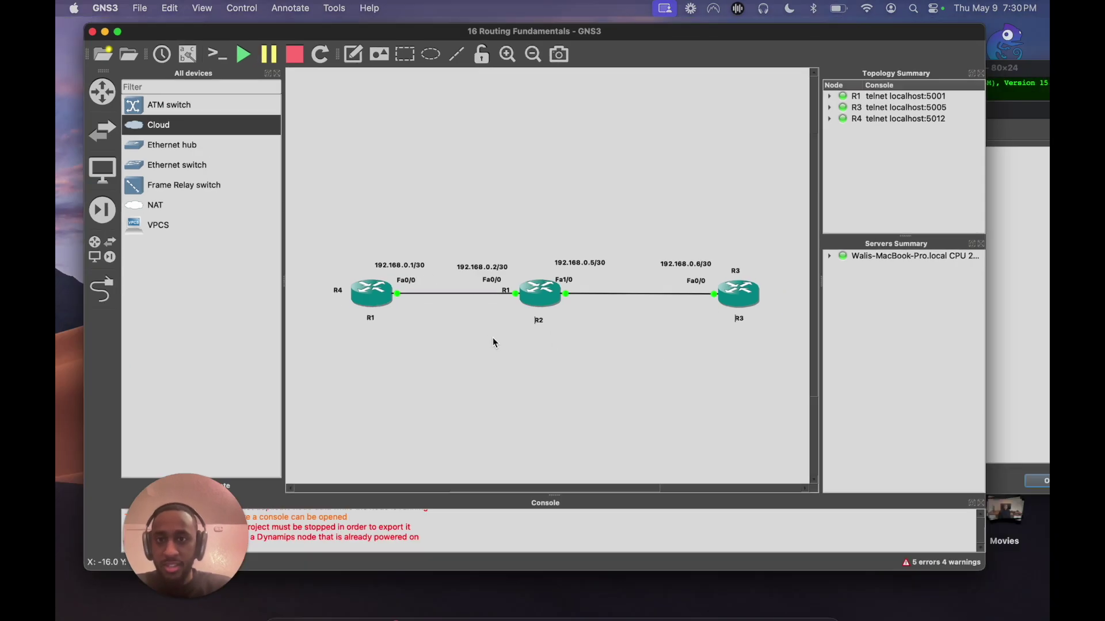
left_click(147, 111)
key("ctrl+Up")
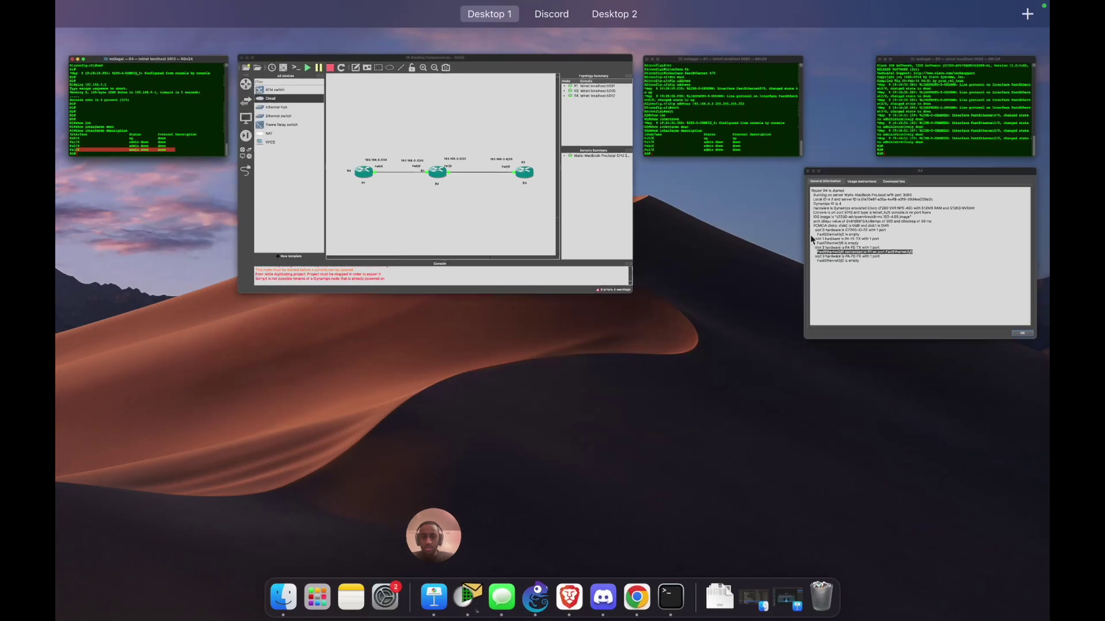
left_click(810, 235)
left_click(738, 306)
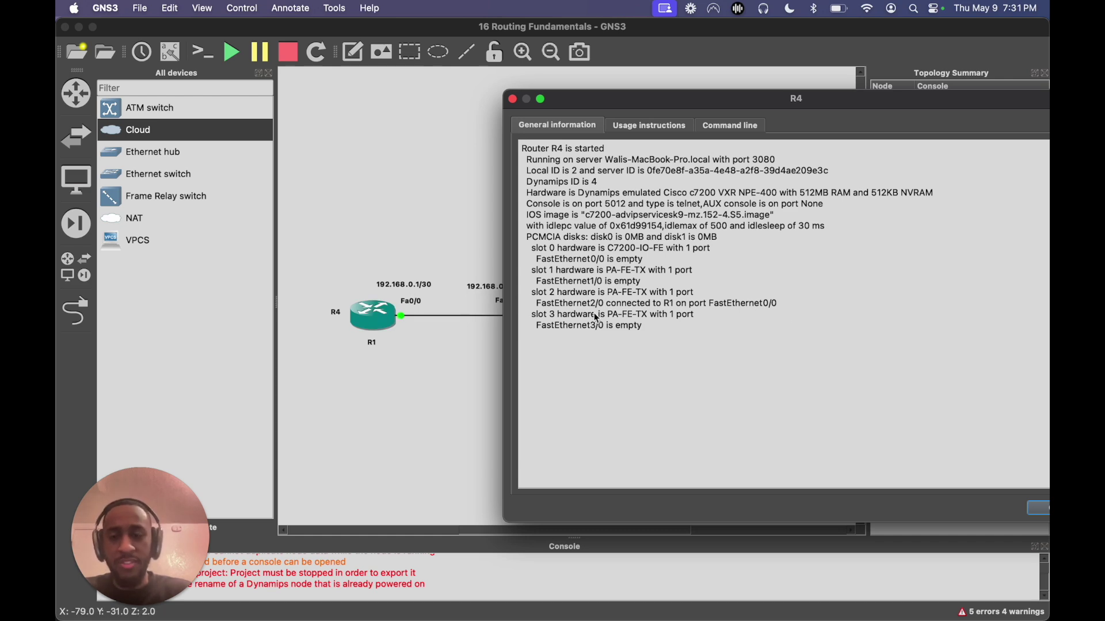
key("ctrl+Up")
left_click(190, 103)
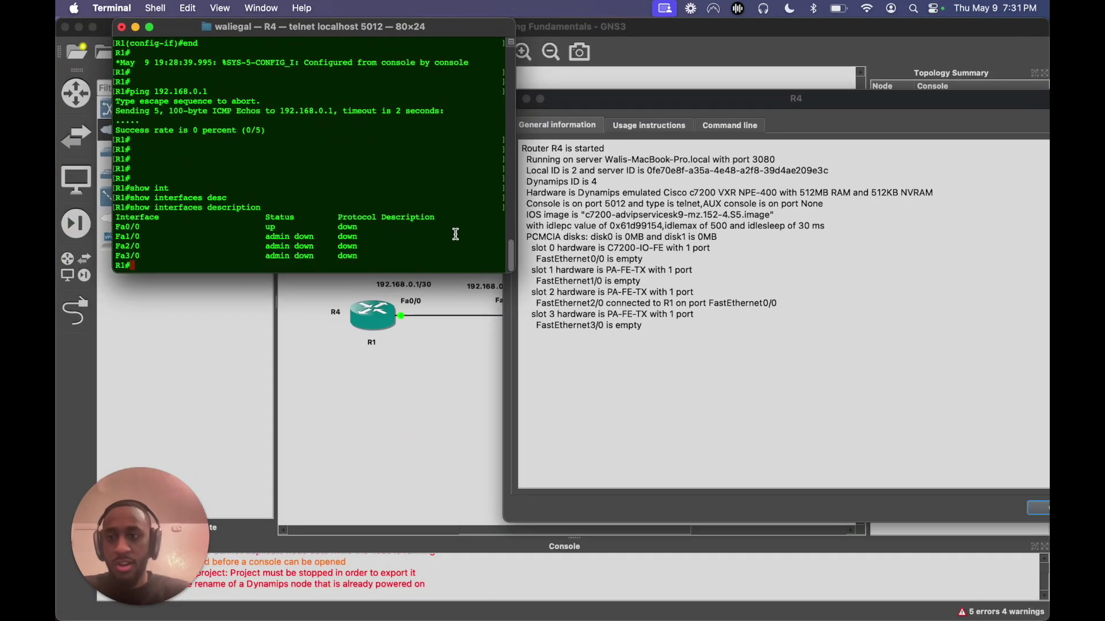
key("Return")
key("Return")
key("Return")
key("Return")
left_click(125, 357)
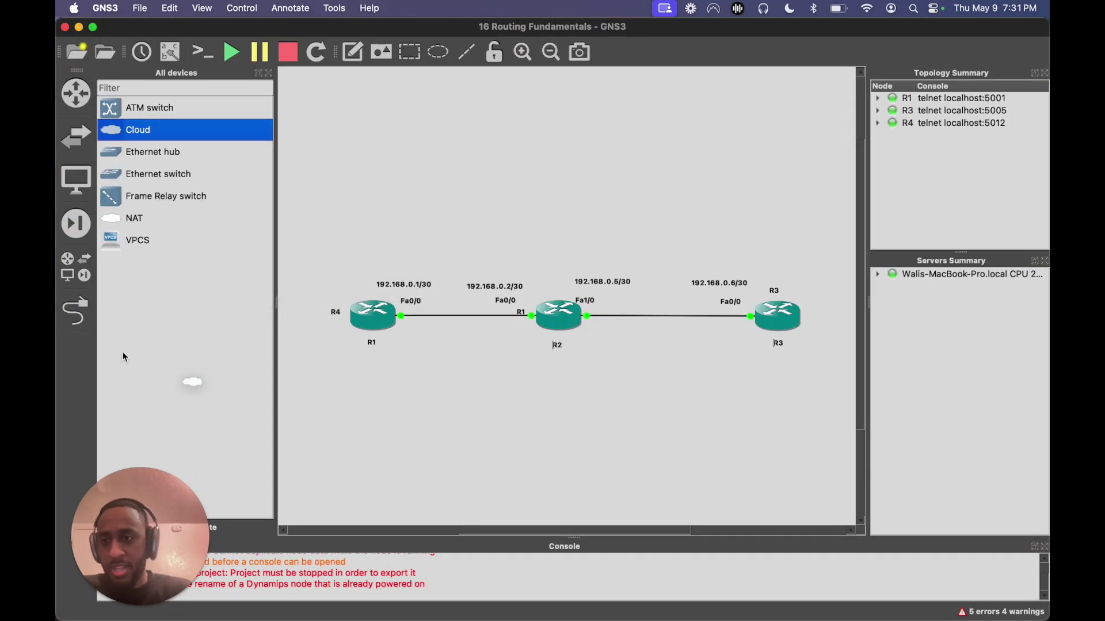
Delete the existing link between the left and middle routers
left_click(459, 313)
right_click(459, 315)
left_click(510, 394)
Add a new link joining FastEthernet0/0 on the middle router to FastEthernet0/0 on the left router
left_click(83, 308)
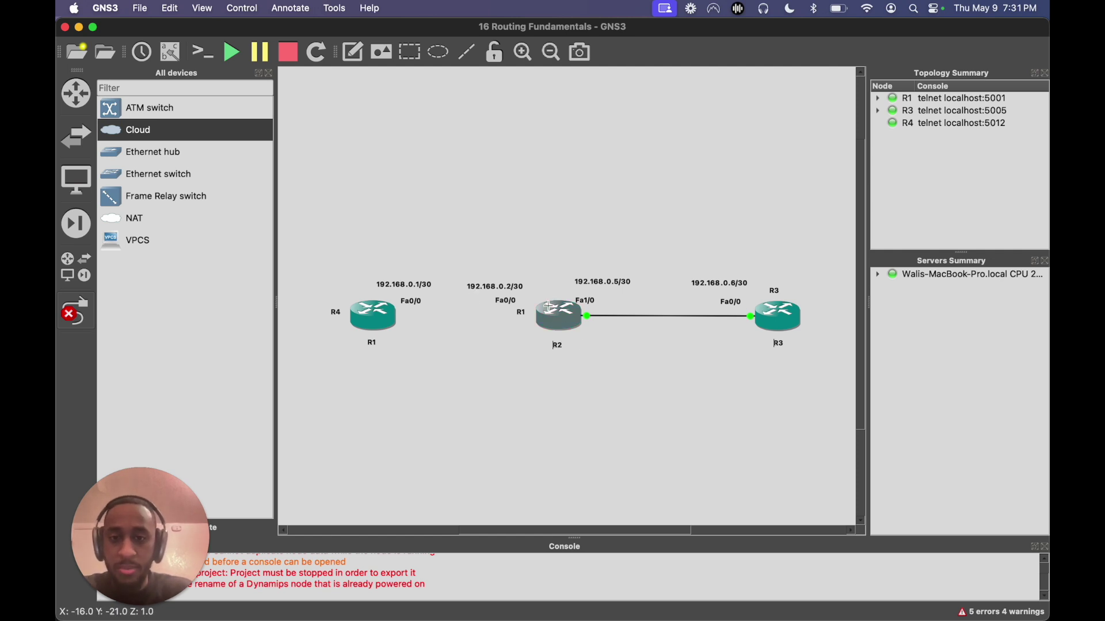
left_click(550, 315)
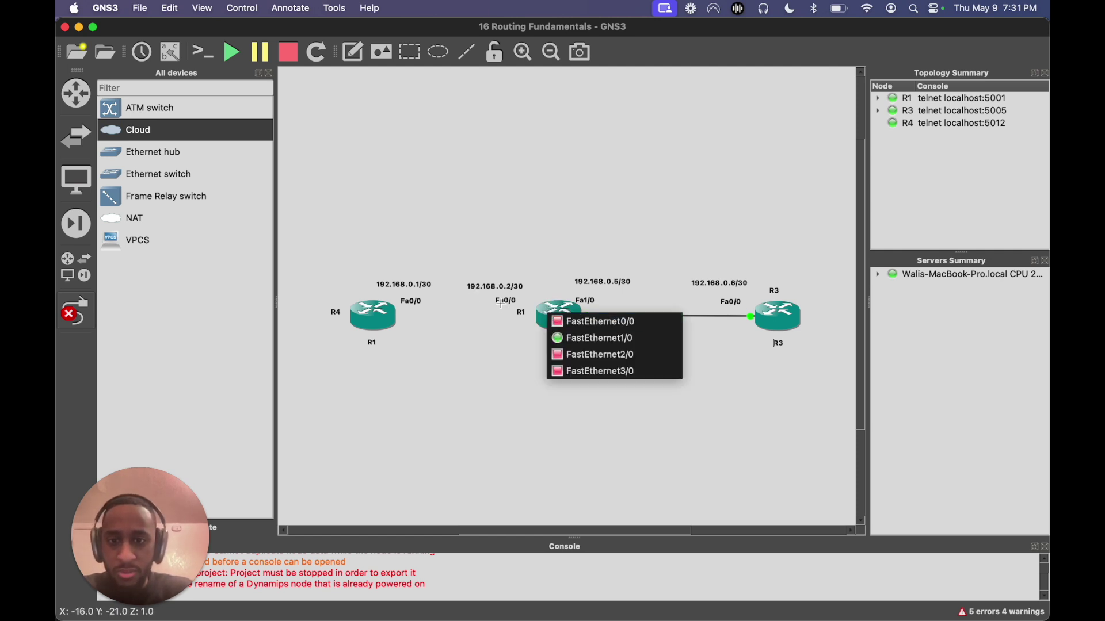
left_click(593, 322)
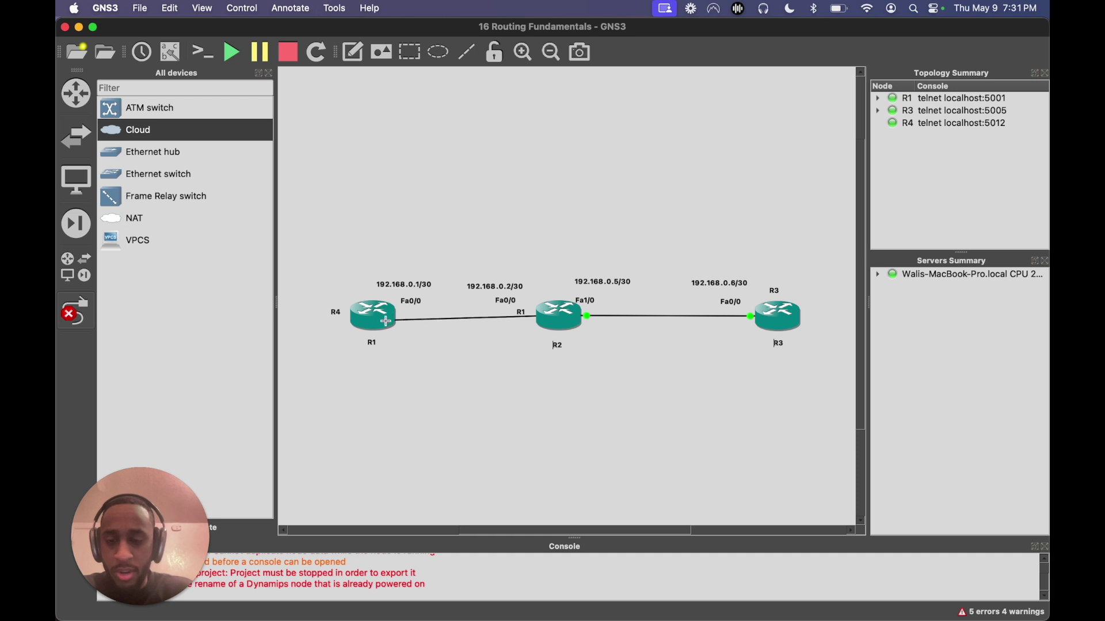
left_click(386, 321)
left_click(428, 326)
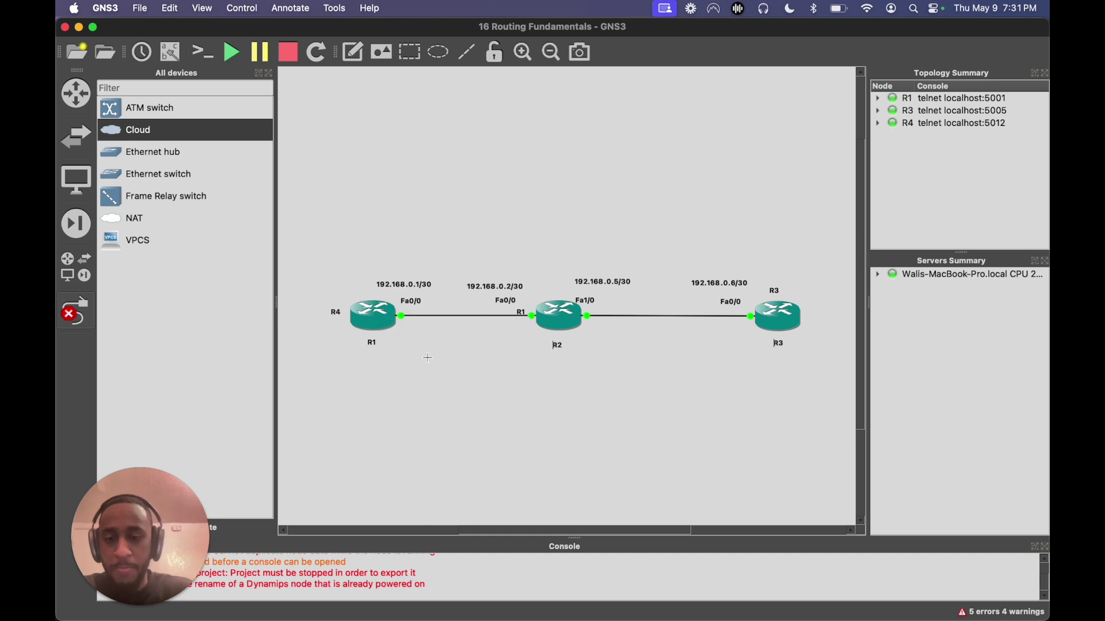
left_click(75, 311)
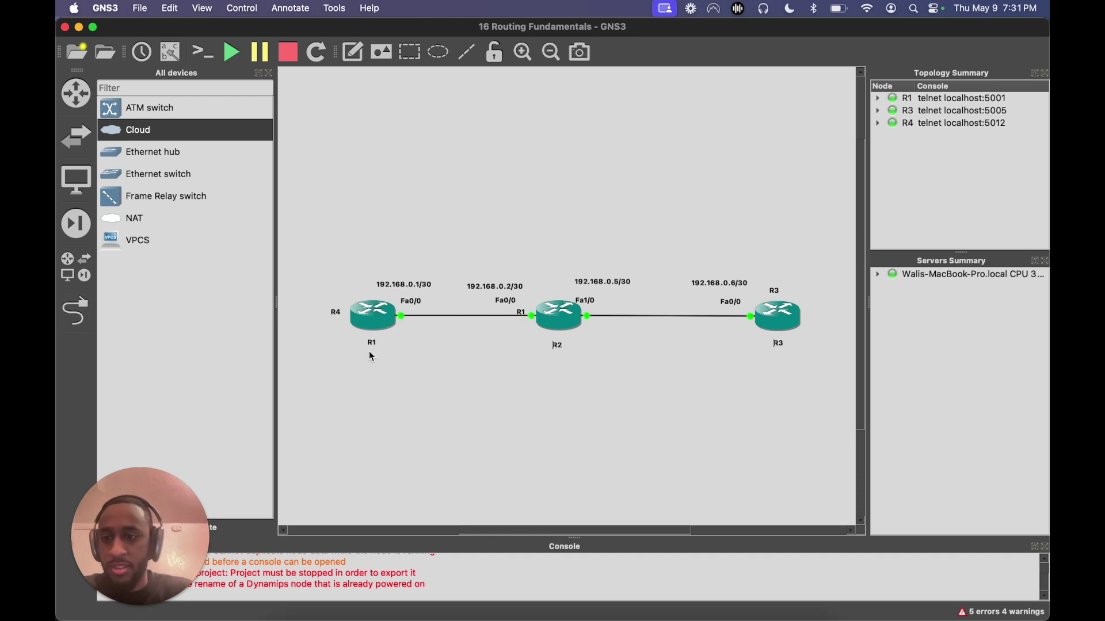
key("ctrl+Up")
left_click(153, 95)
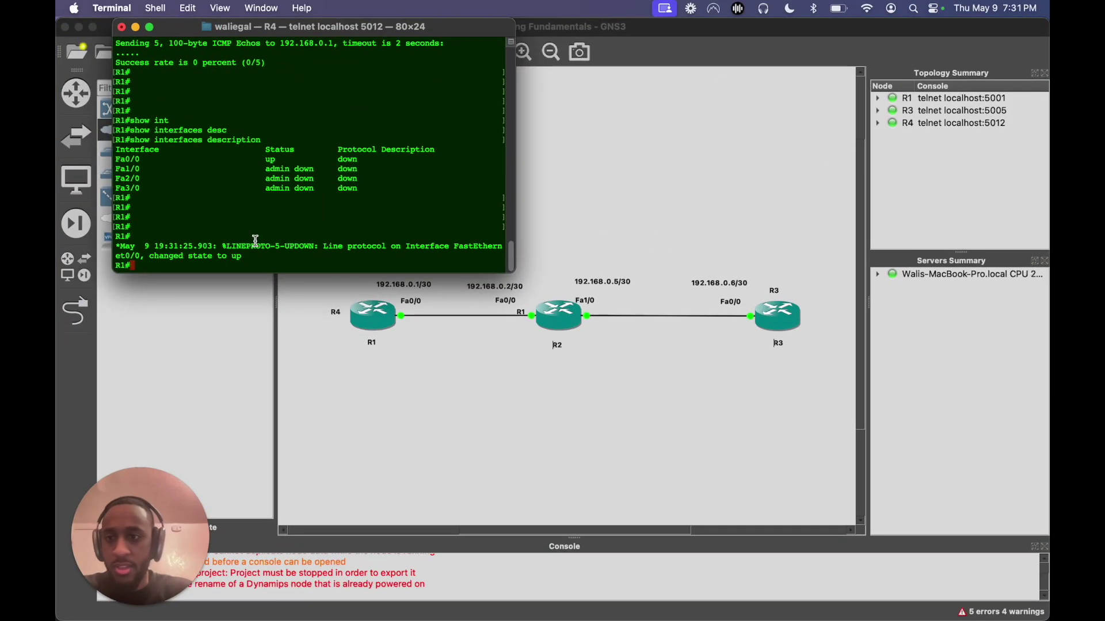
Widen the console and run 'show interfaces description', confirming Fa0/0 is up/up
key("Return")
key("Return")
key("Return")
key("Return")
left_click_drag(518, 202, 800, 204)
left_click_drag(633, 218, 373, 209)
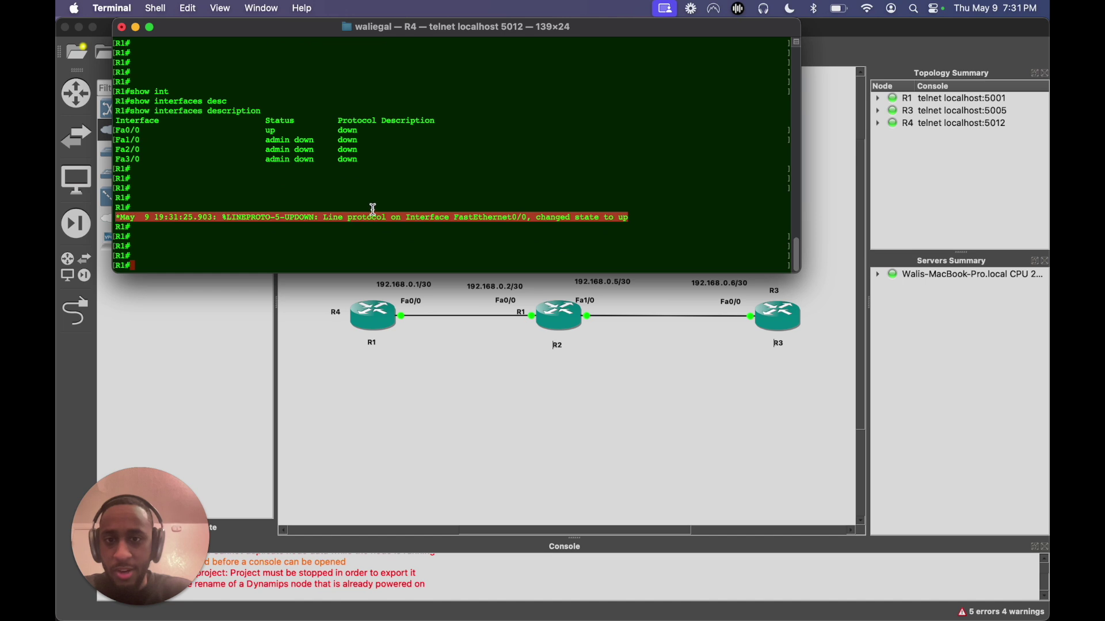
type("show int")
key("Tab")
type("de")
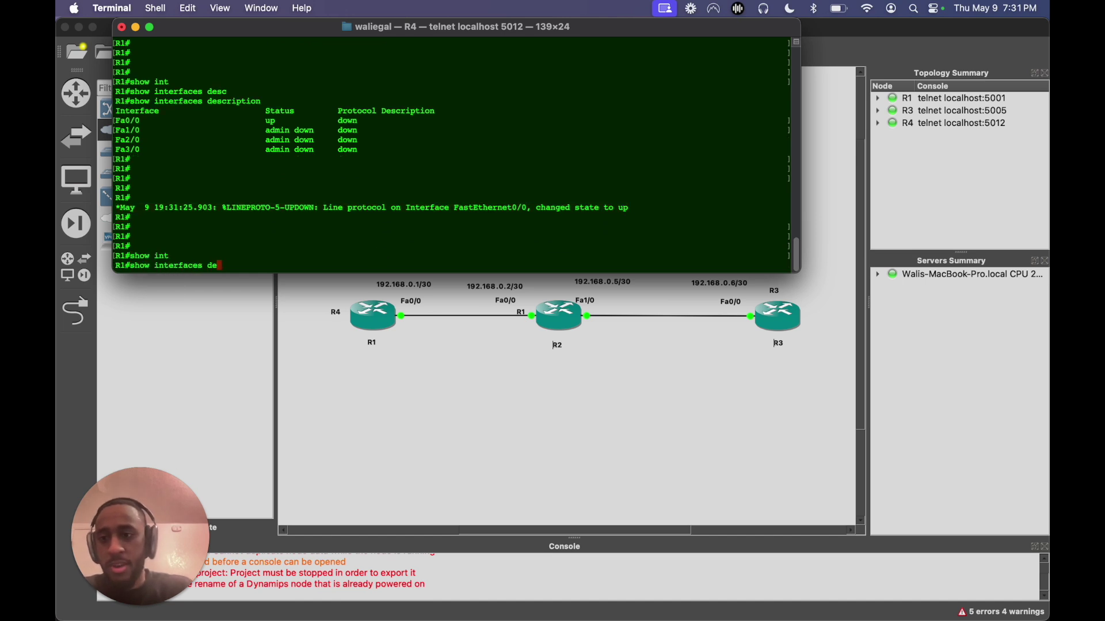
key("Tab")
key("Return")
left_click_drag(363, 228, 164, 228)
Run 'show interfaces description' on R2 to confirm its Fa0/0 is up/up
key("ctrl+Up")
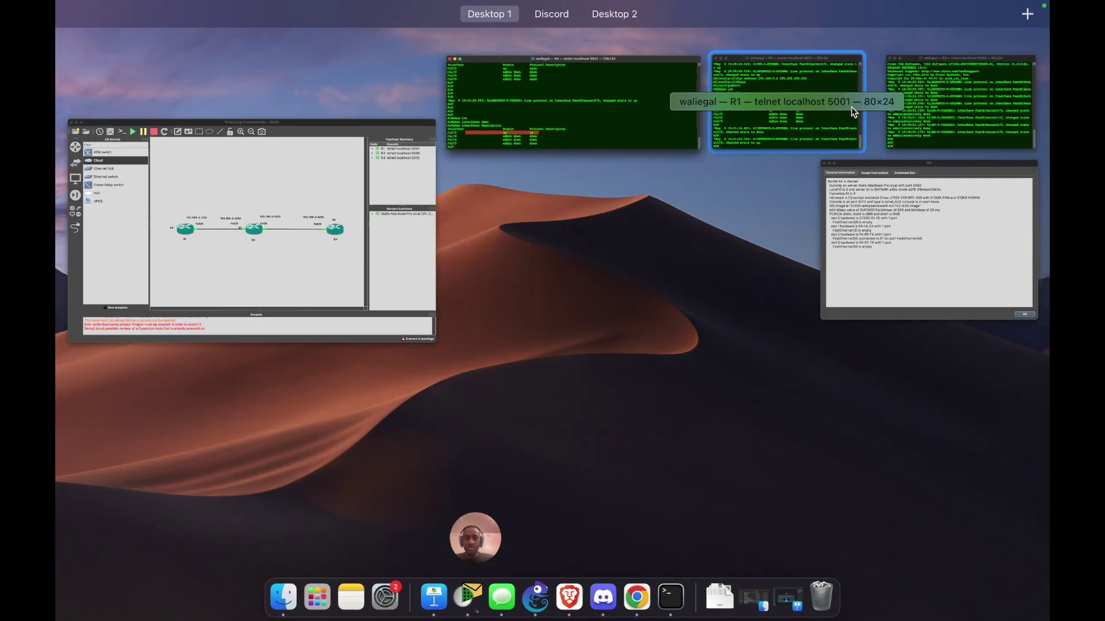
left_click(851, 107)
type("show int")
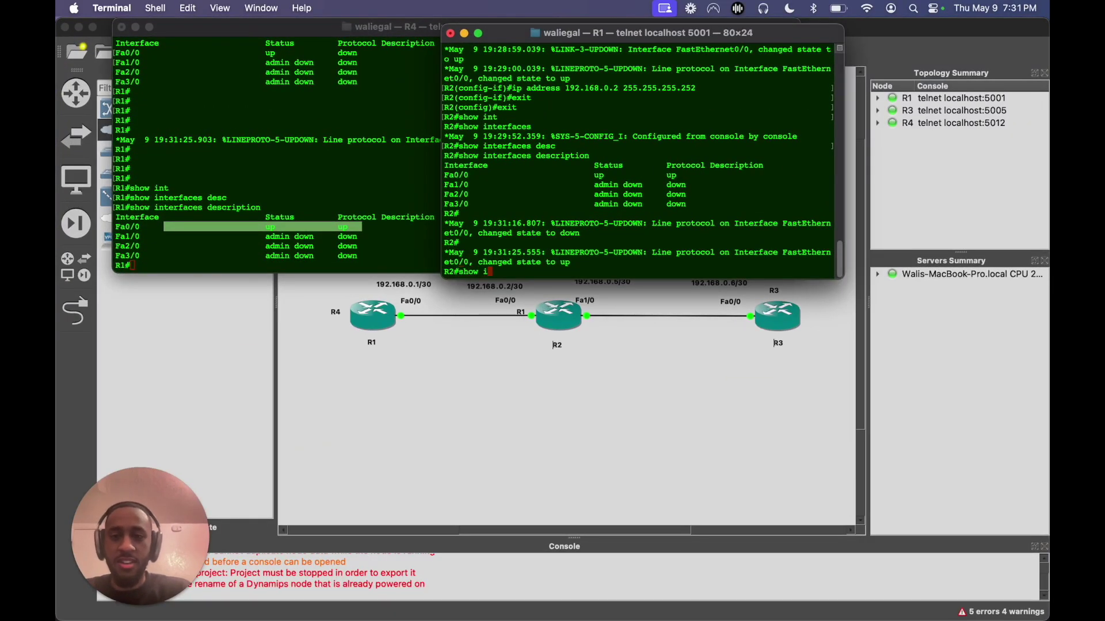
key("Tab")
type("desc")
key("Tab")
key("Return")
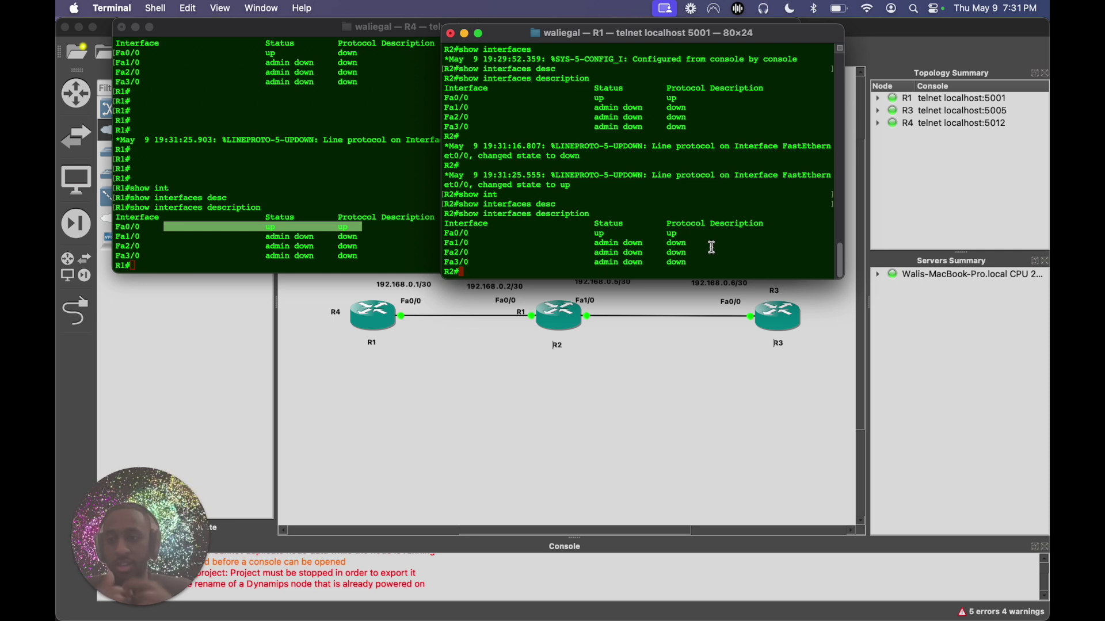
left_click(248, 262)
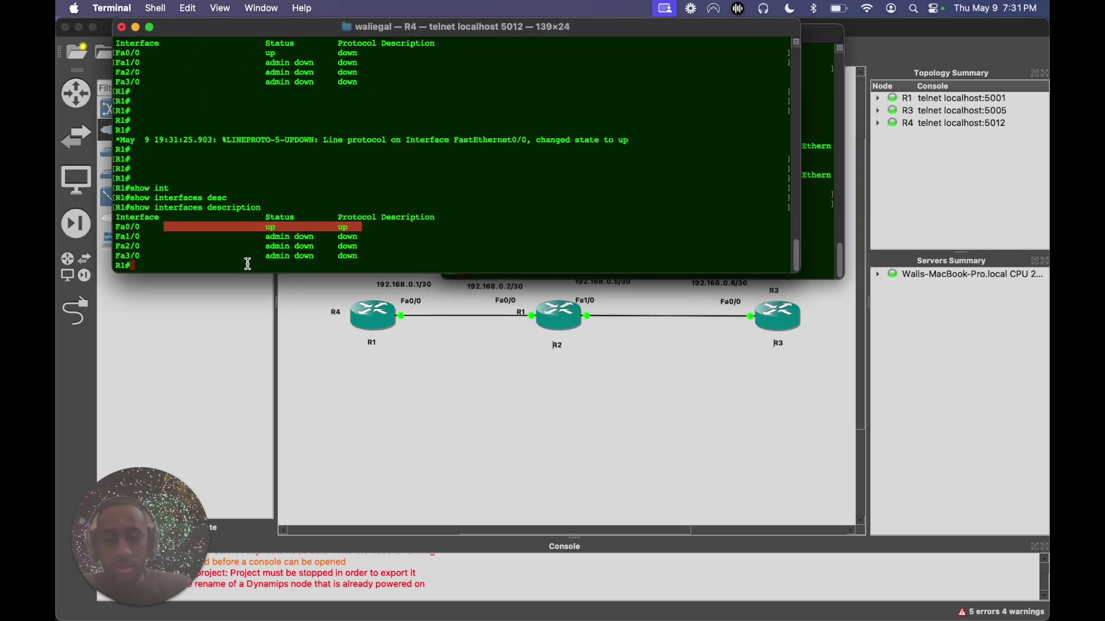
Ping 192.168.0.2 from R1 twice, rising from 80 to 100 percent success
left_click(248, 264)
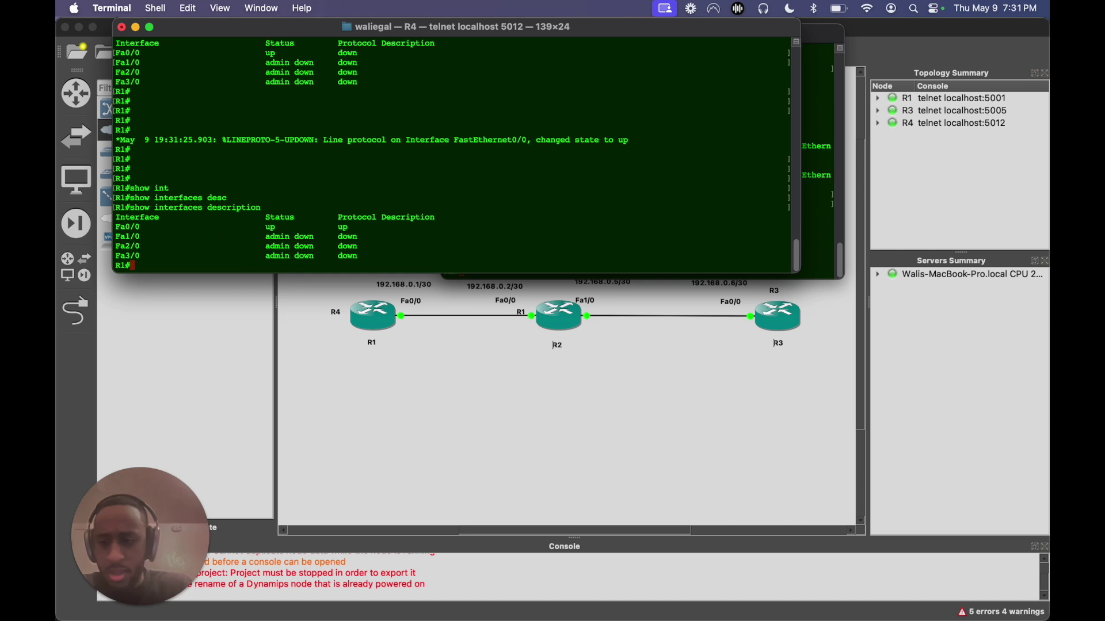
type("ping 192.168.0.1")
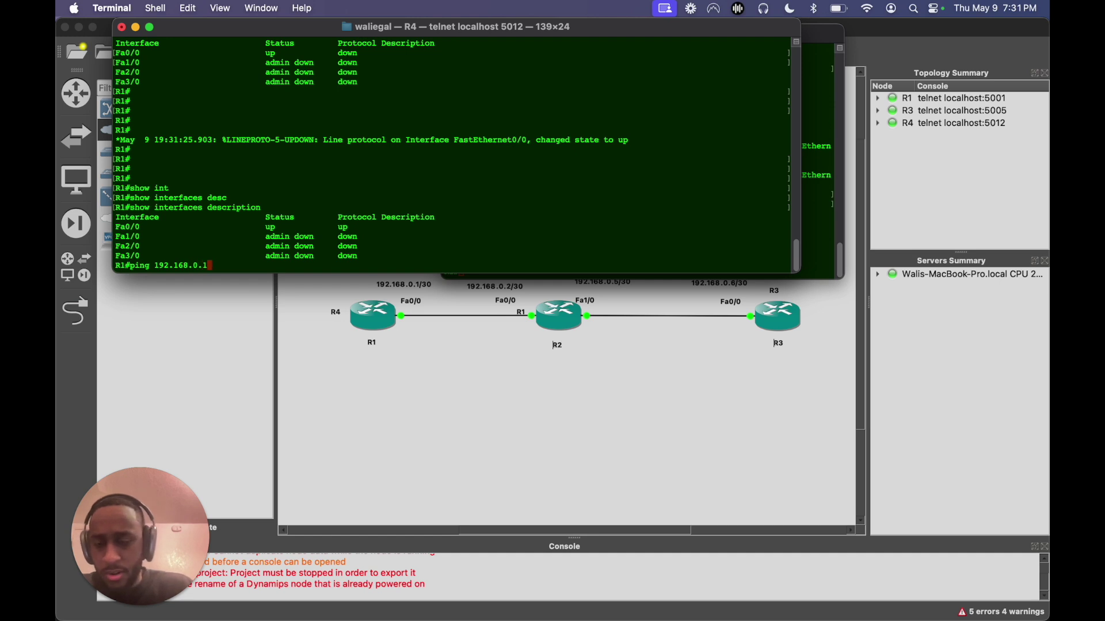
key("BackSpace")
type("2")
key("Return")
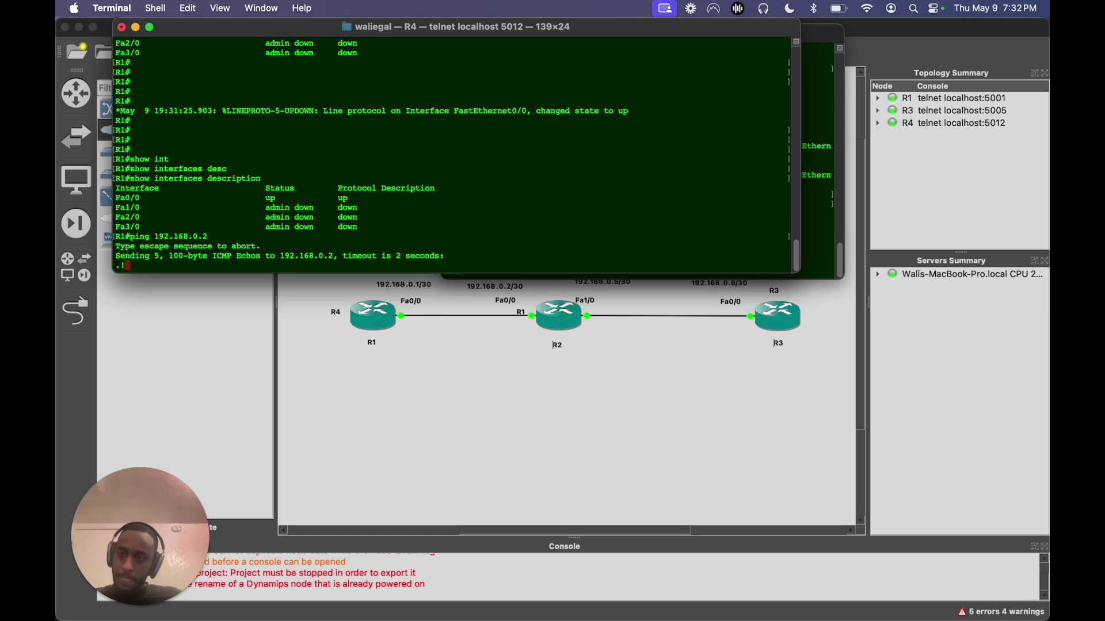
key("Up")
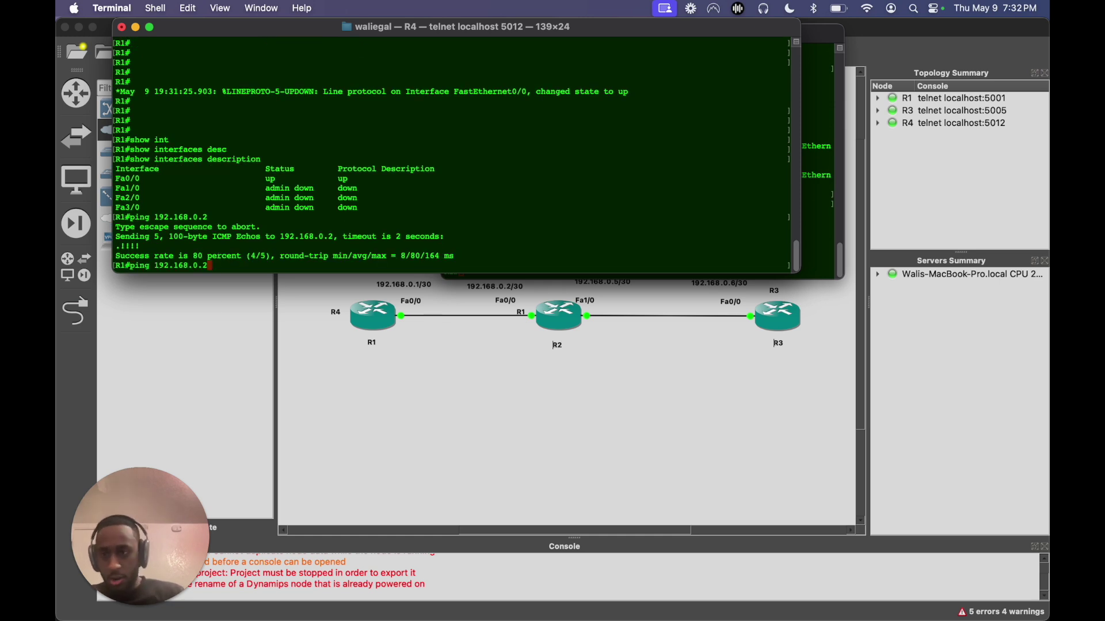
key("Return")
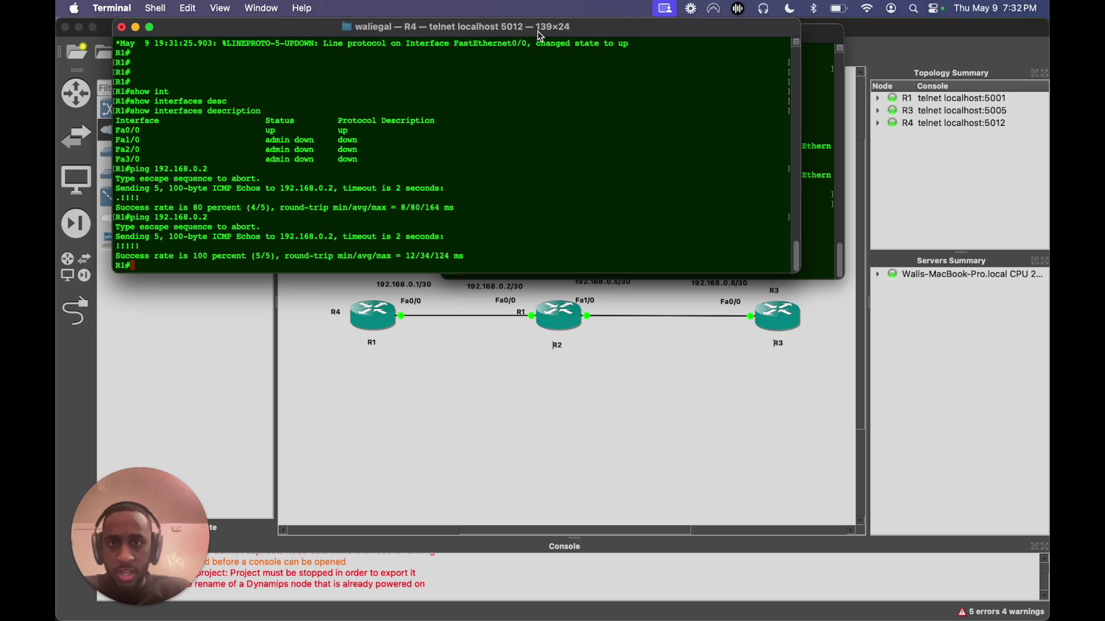
key("ctrl+Up")
left_click(795, 112)
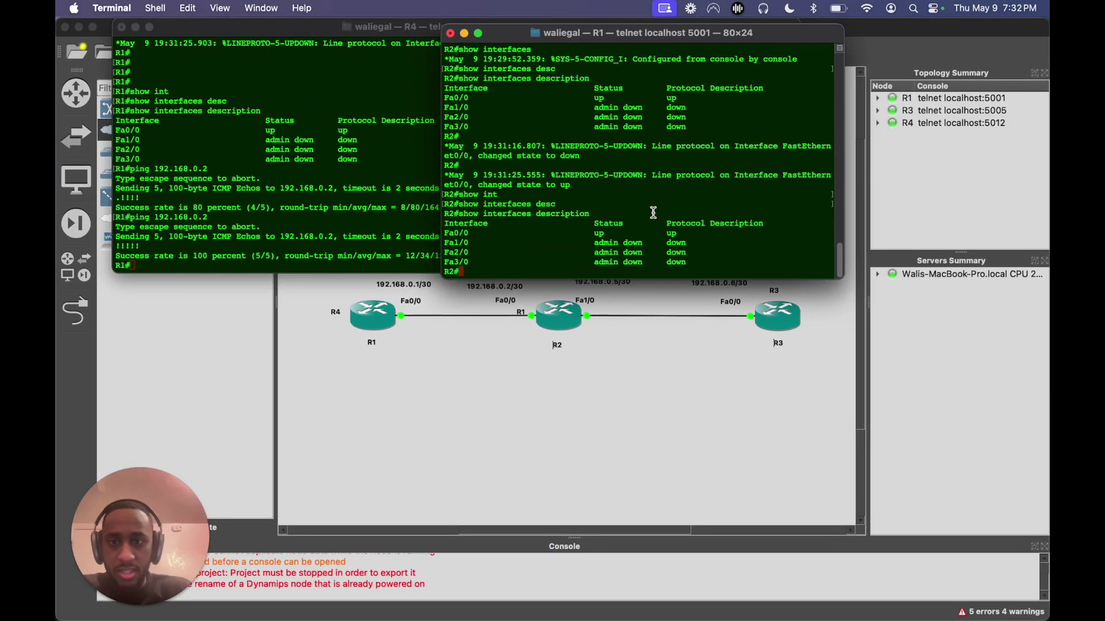
Ping 192.168.0.1 from R2, getting 5/5 replies
type("ping 192.")
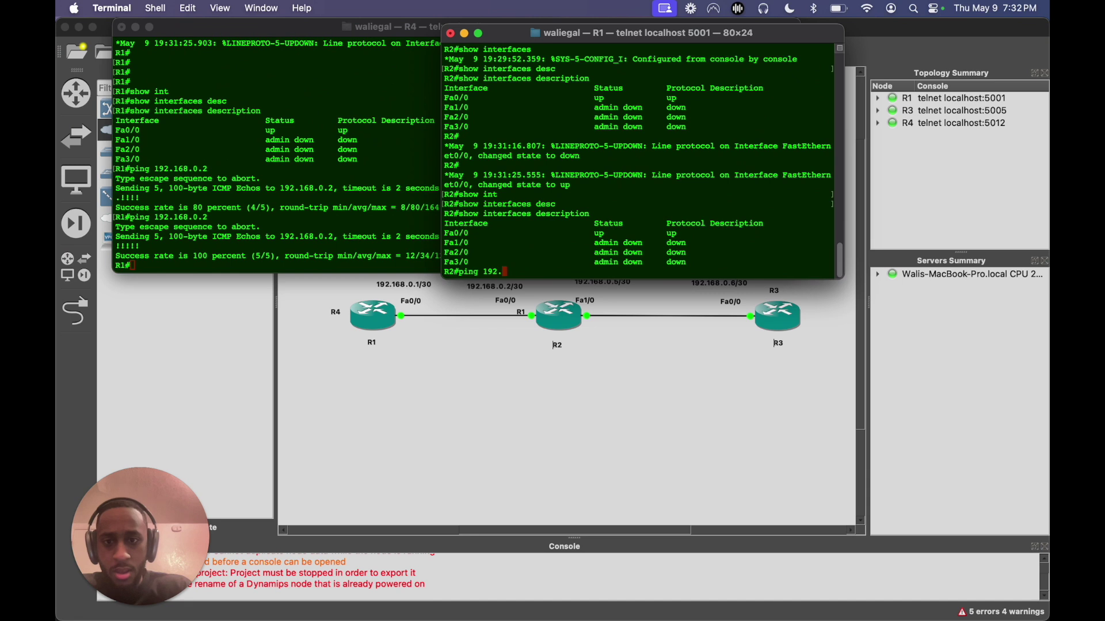
type("168.0.1")
key("Return")
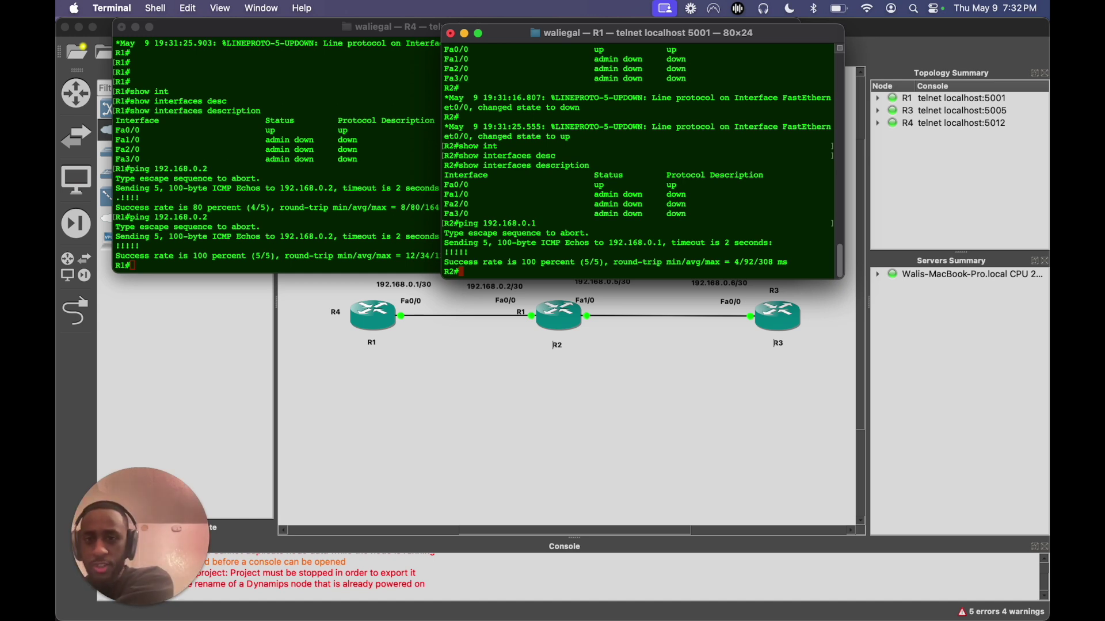
left_click(507, 378)
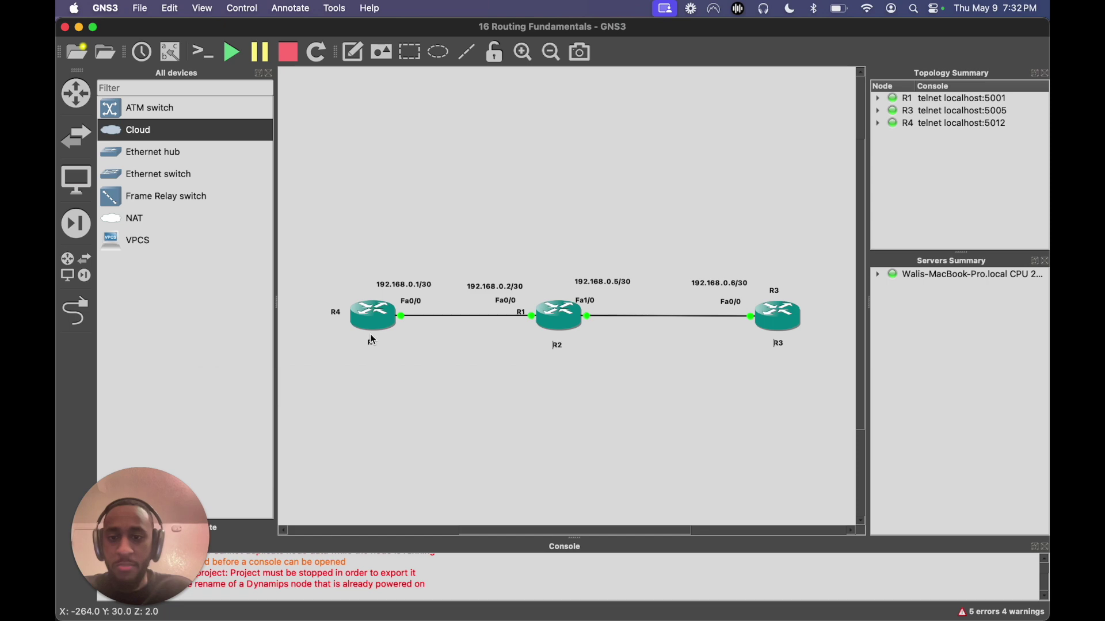
Ping 192.168.0.6 from R1, which returns only timeouts
mouse_move(365, 332)
key("ctrl+Up")
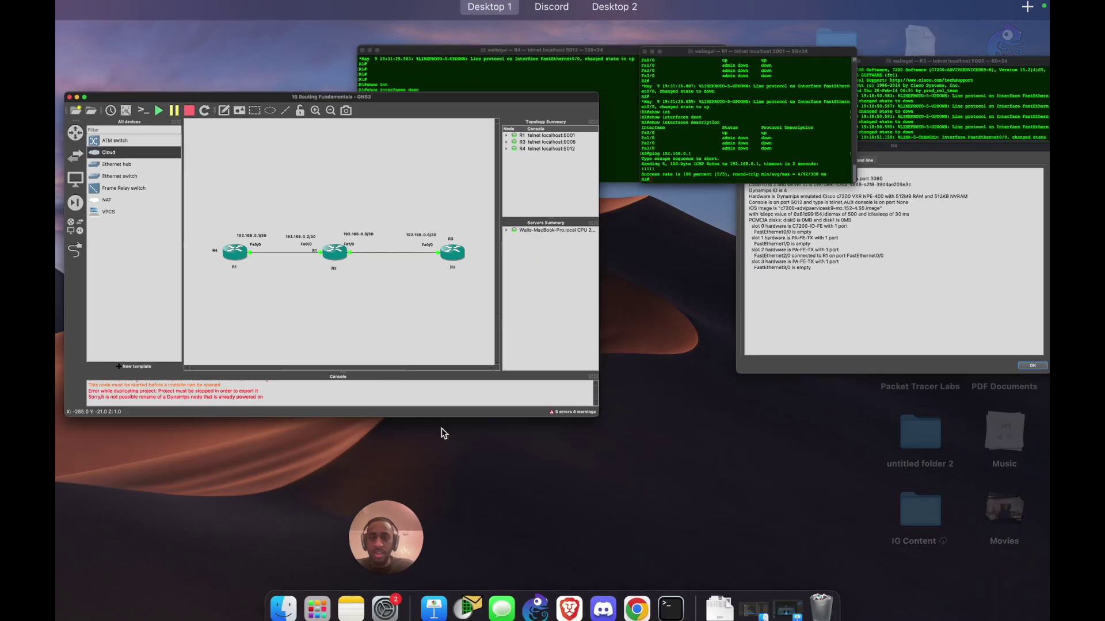
left_click(600, 118)
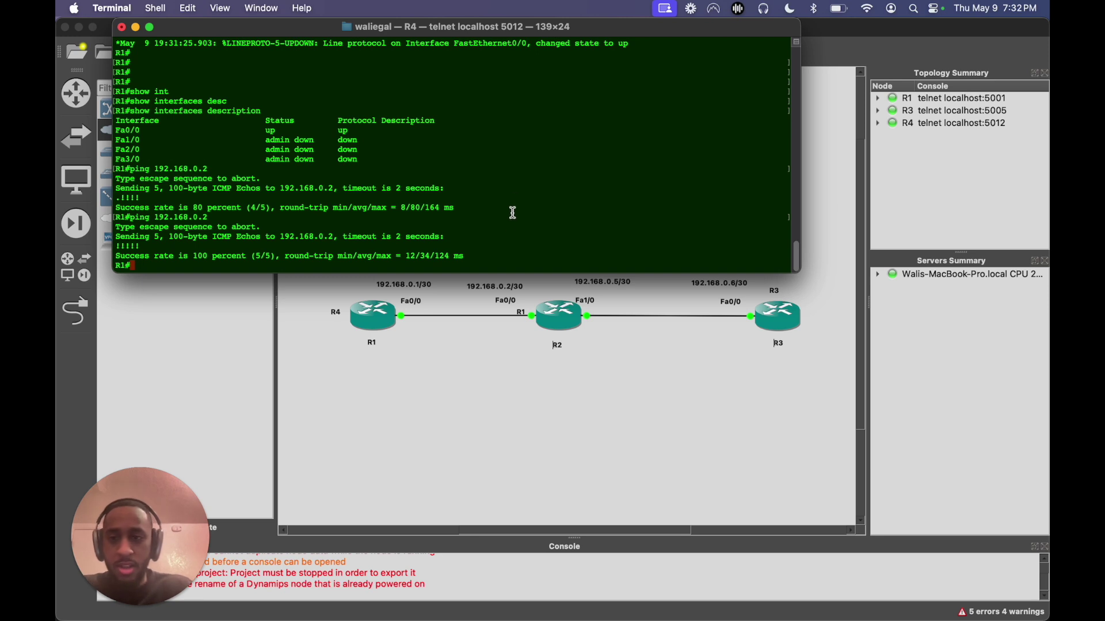
type("ping 192.16")
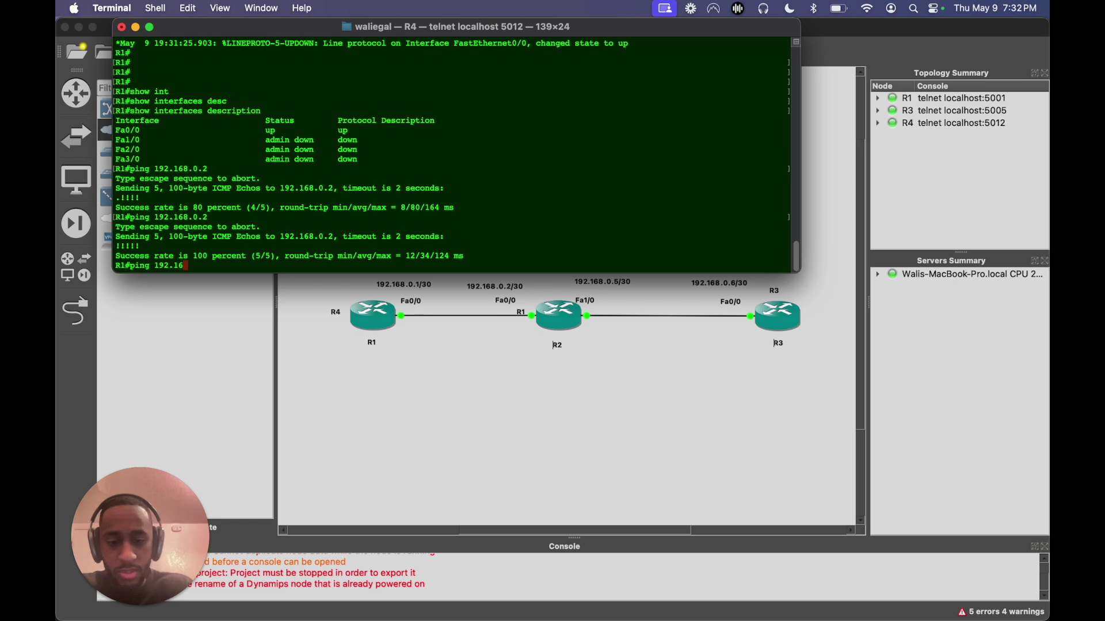
type("8.0.6")
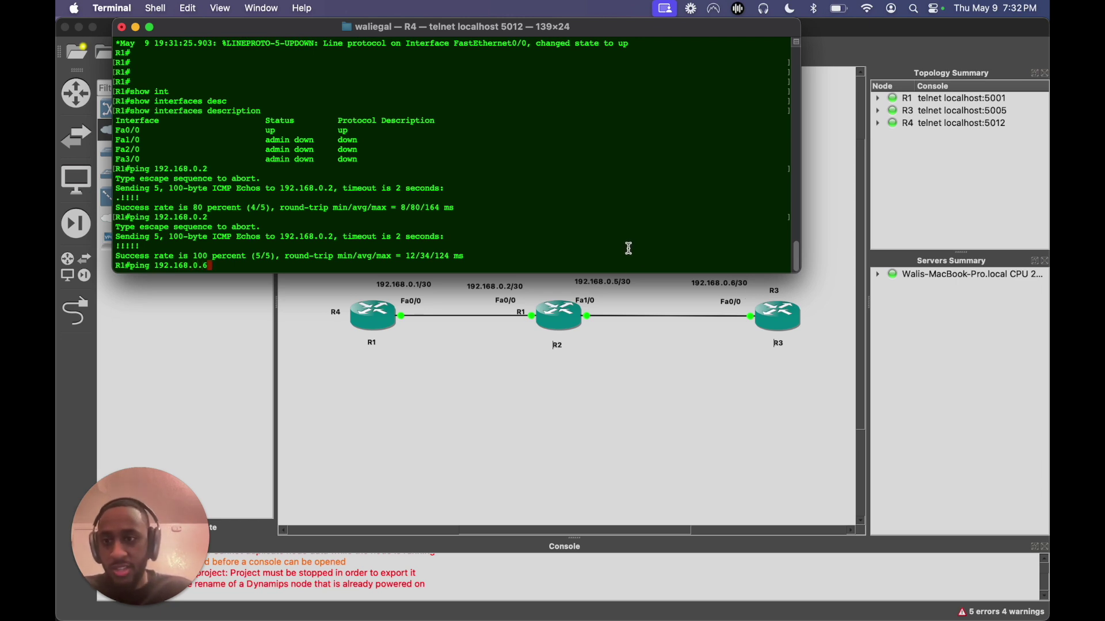
key("Return")
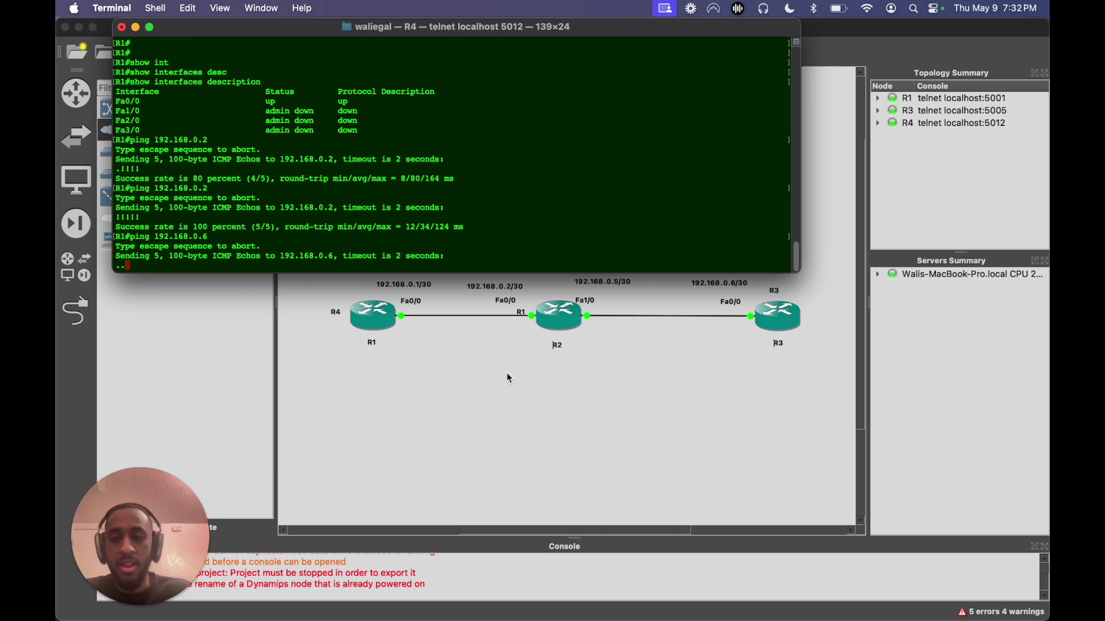
left_click(495, 409)
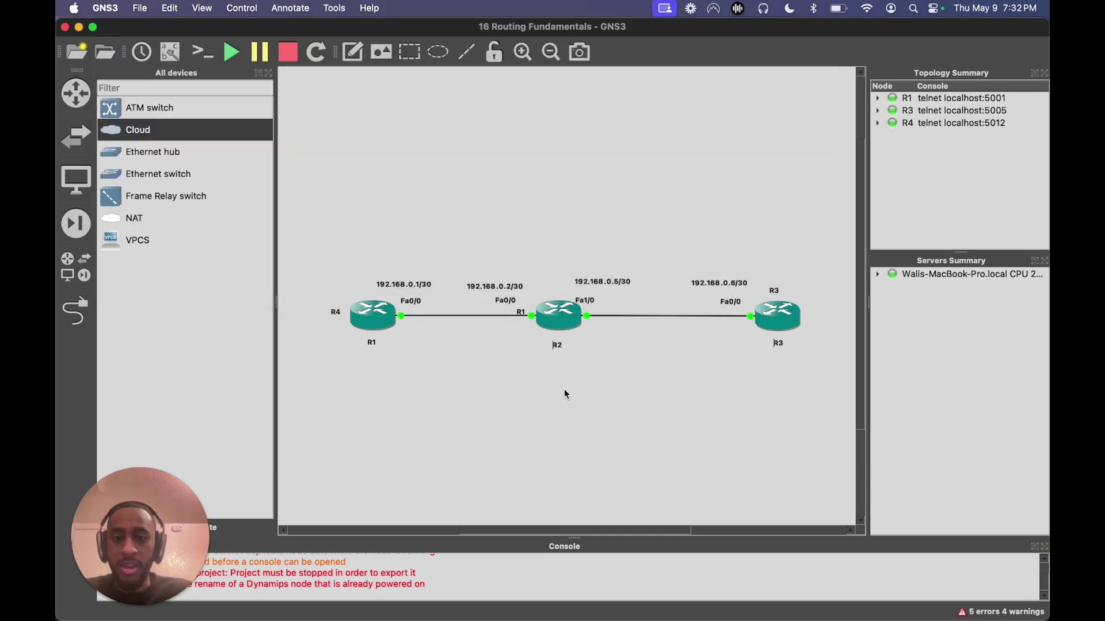
key("ctrl+Up")
left_click(830, 108)
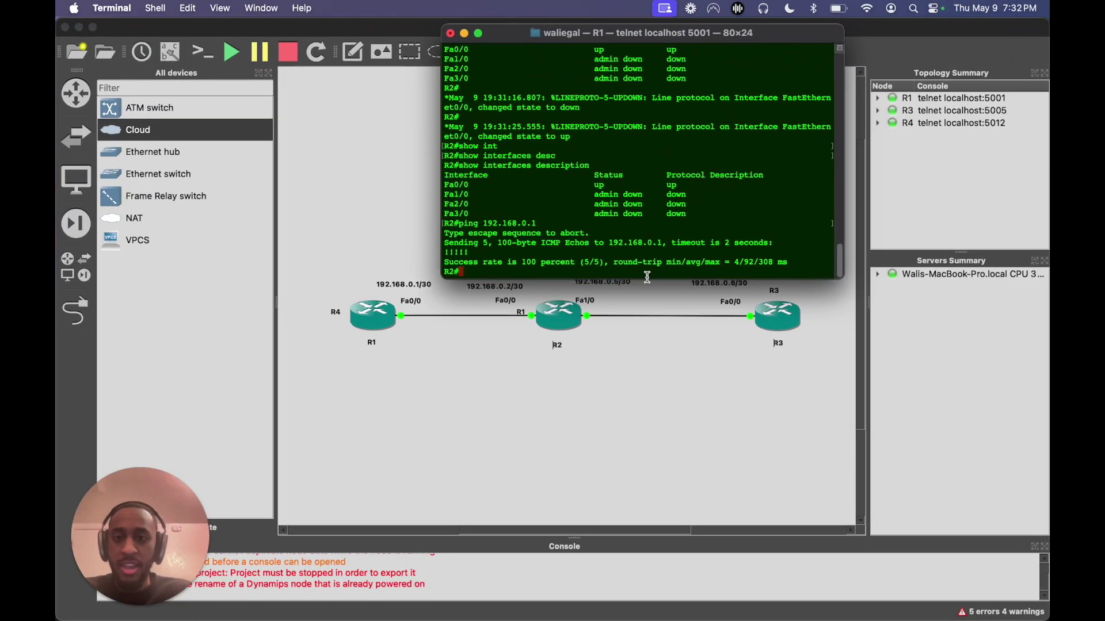
List R2's interfaces with 'show interfaces description', showing Fa1/0 administratively down
key("Return")
key("Return")
key("Return")
key("Return")
key("Return")
key("Return")
key("Return")
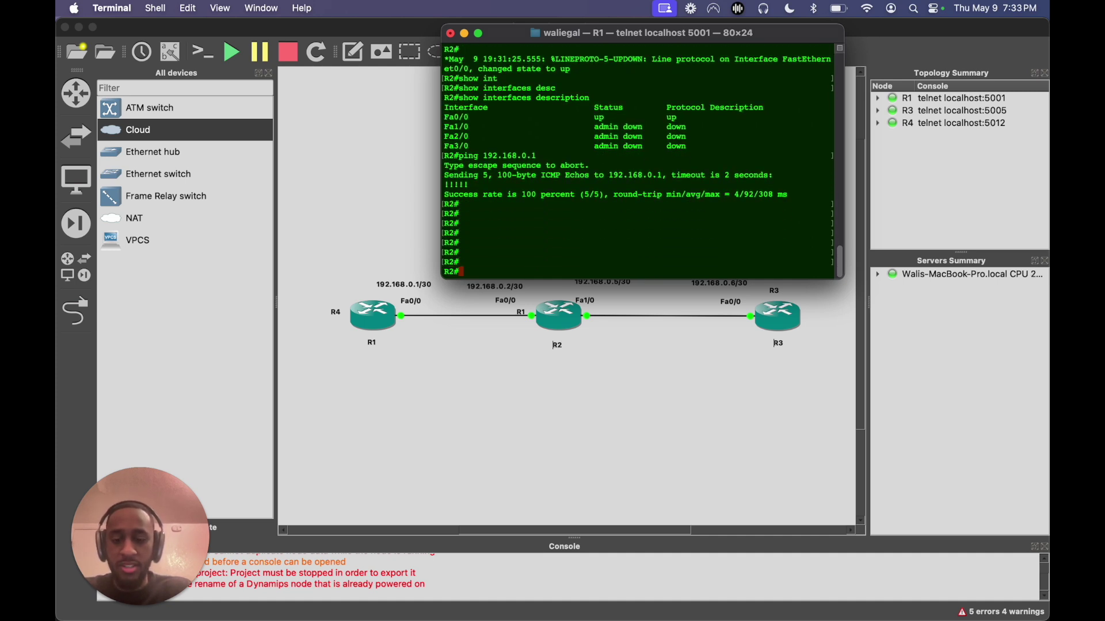
type("show int")
key("Tab")
type("esc")
key("Tab")
key("Return")
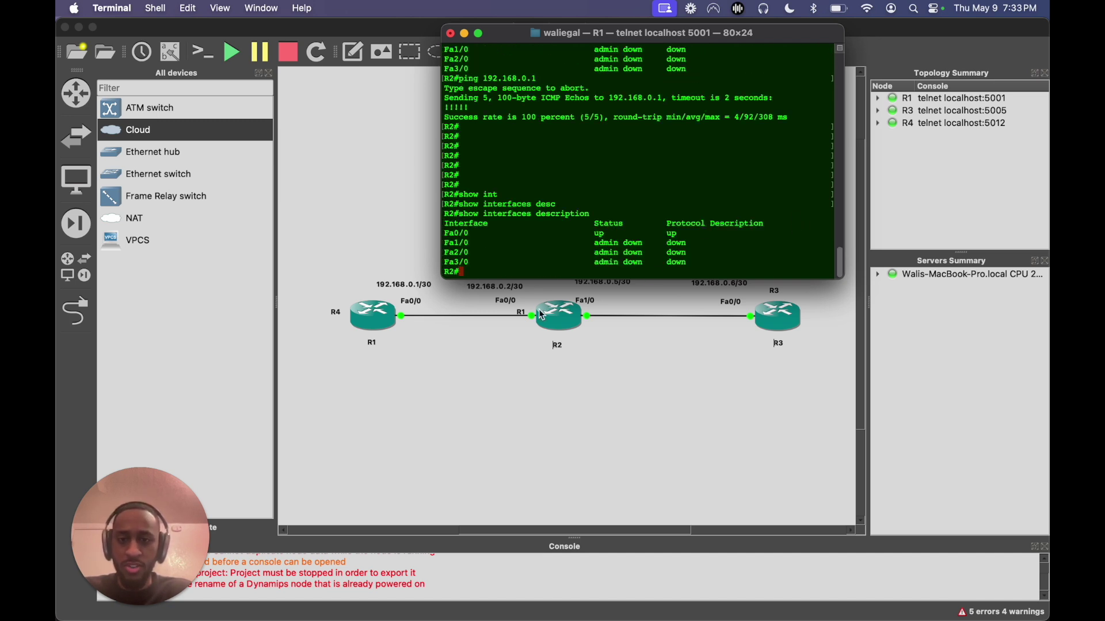
Enter global configuration mode on R2 with 'conf t'
type("conf")
key("Tab")
type("t")
key("Tab")
key("Return")
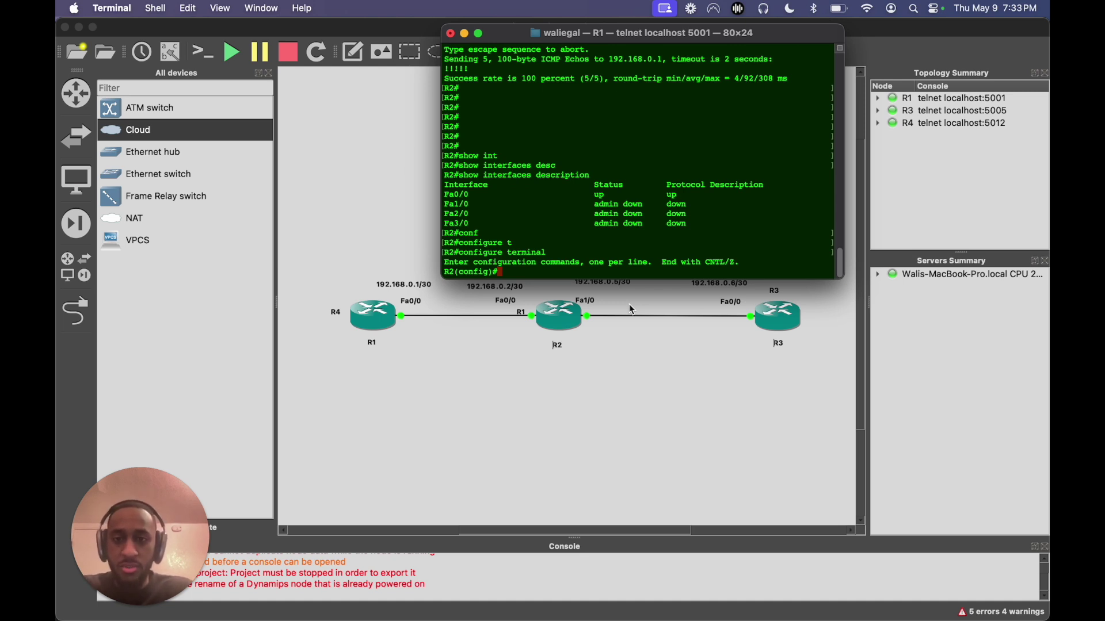
Select interface FastEthernet1/0 on R2 and enable it with 'no shut'
type("int")
key("Tab")
type("f")
key("Tab")
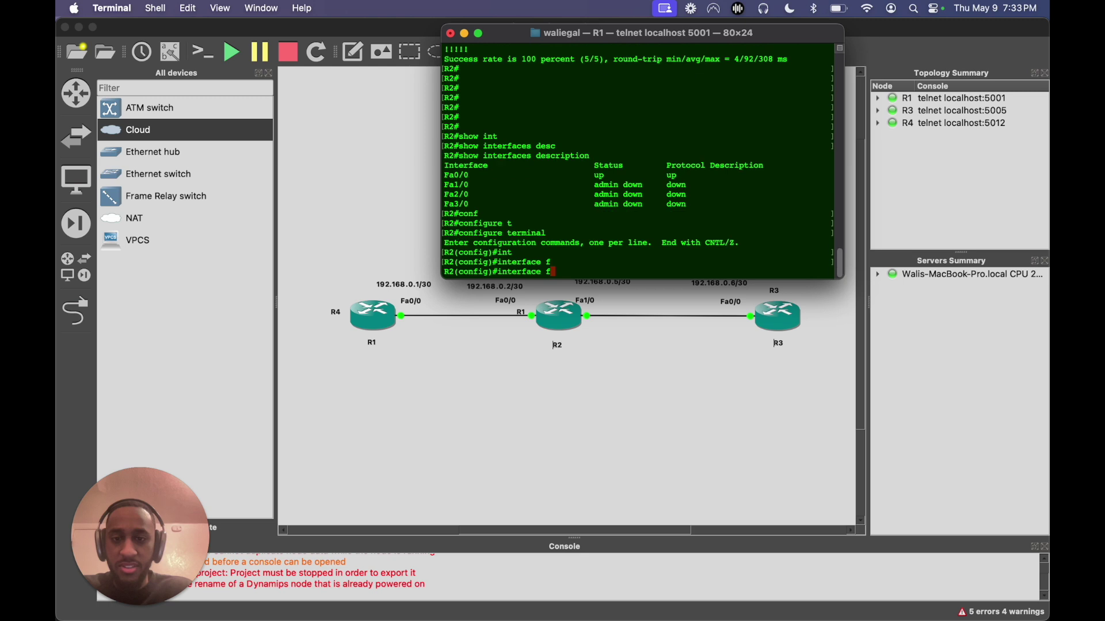
type("a")
key("Tab")
type("0/1")
key("Return")
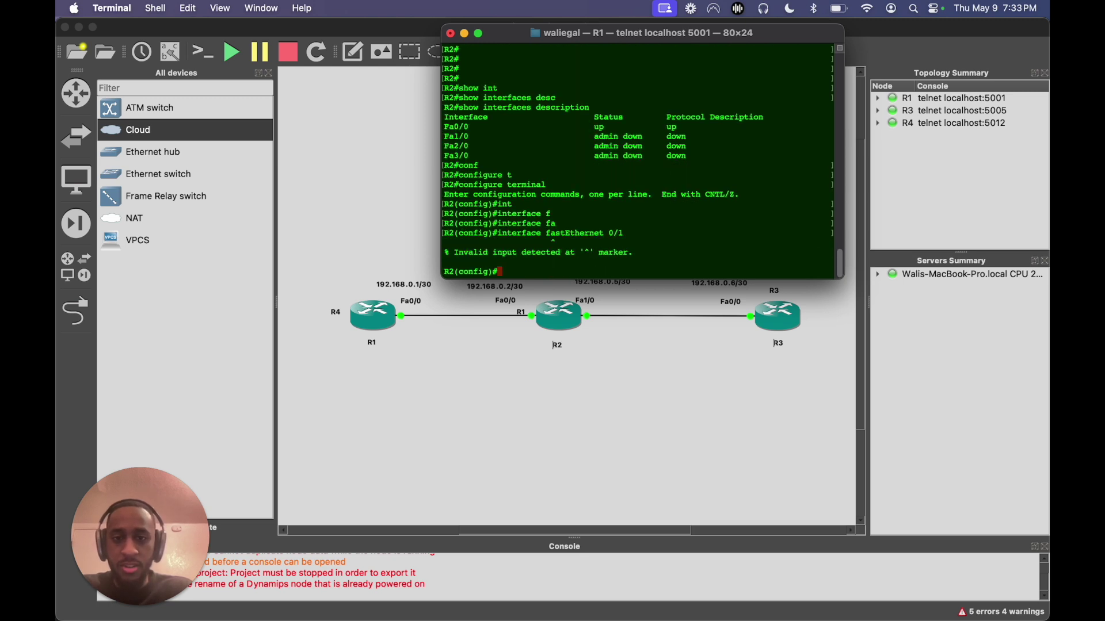
key("Up")
key("BackSpace")
key("BackSpace")
key("BackSpace")
type("1/")
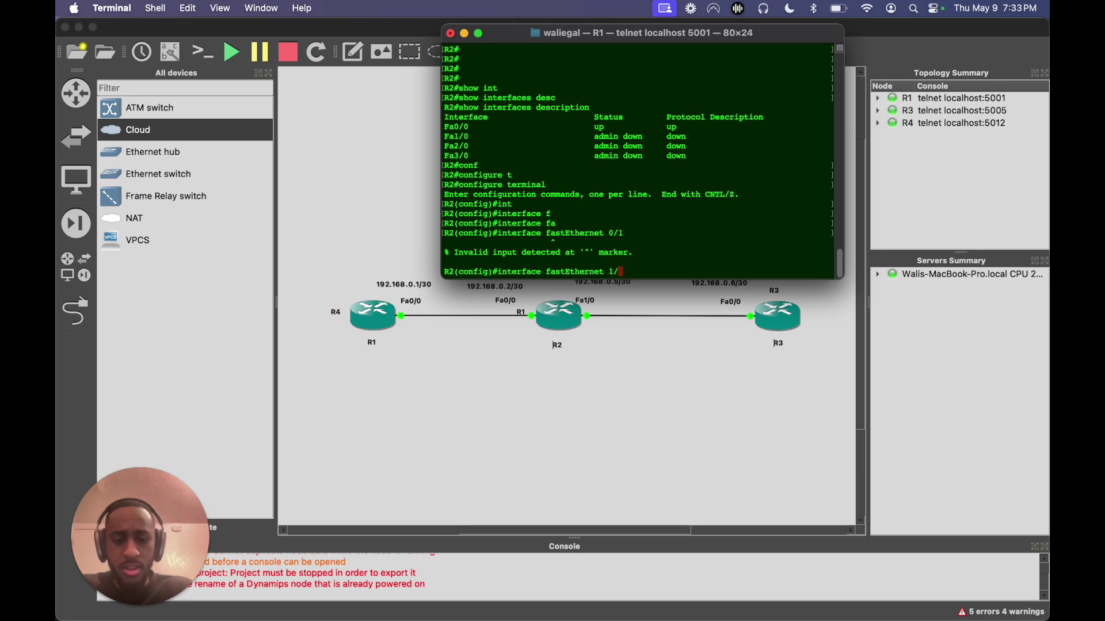
type("0")
key("Return")
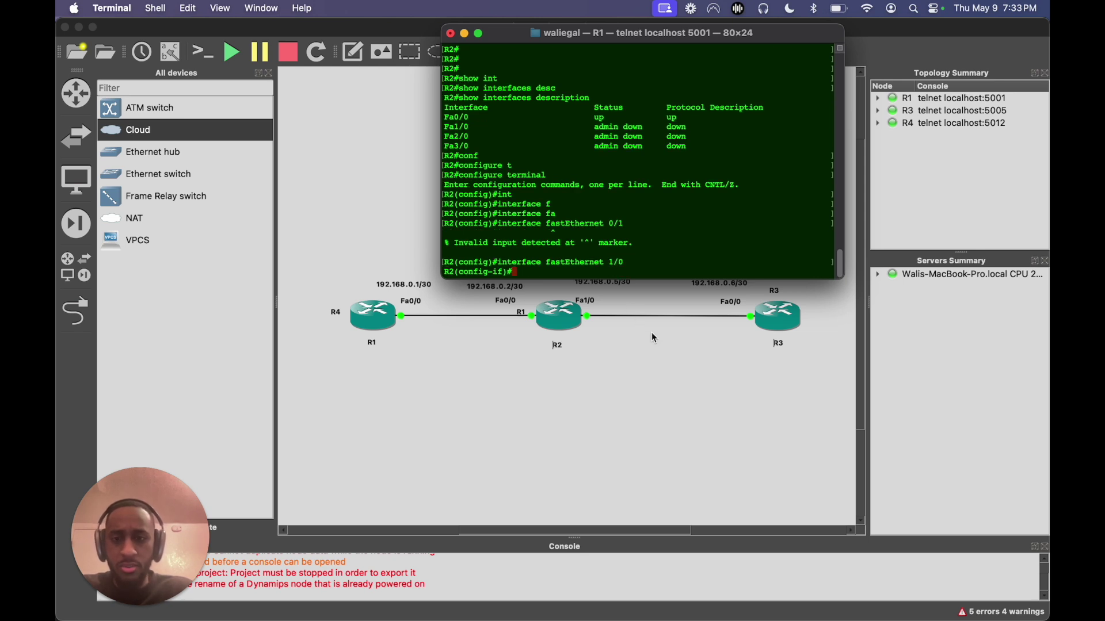
type("no shut")
key("Return")
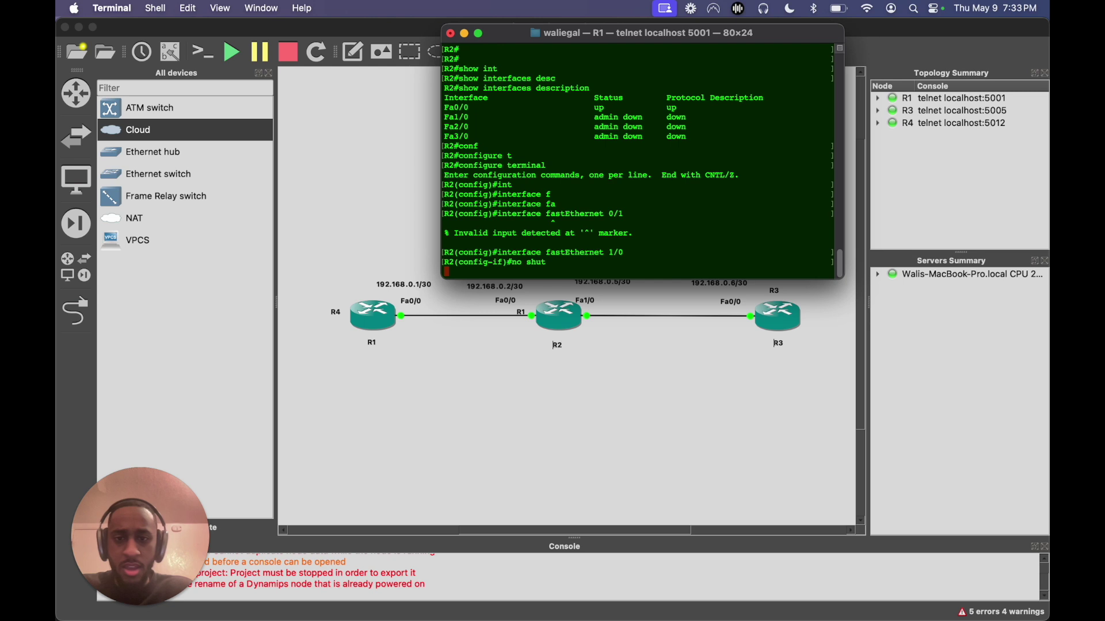
Assign 192.168.0.5 255.255.255.252 to Fa1/0 and leave configuration mode
scroll(681, 200, "up", 5)
scroll(679, 197, "down", 5)
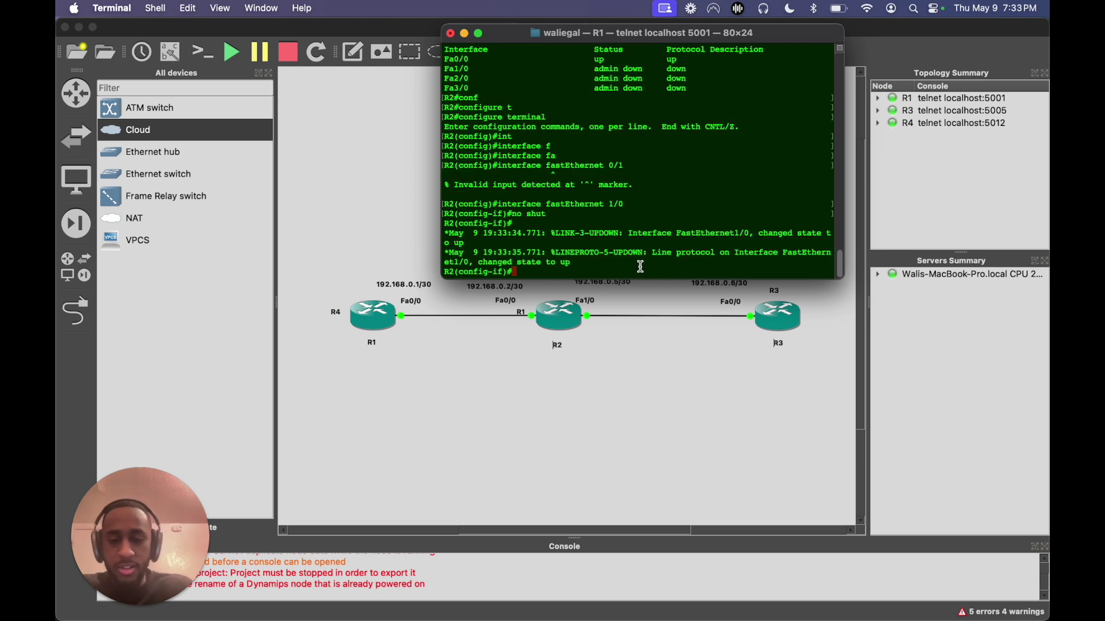
type("ip addres")
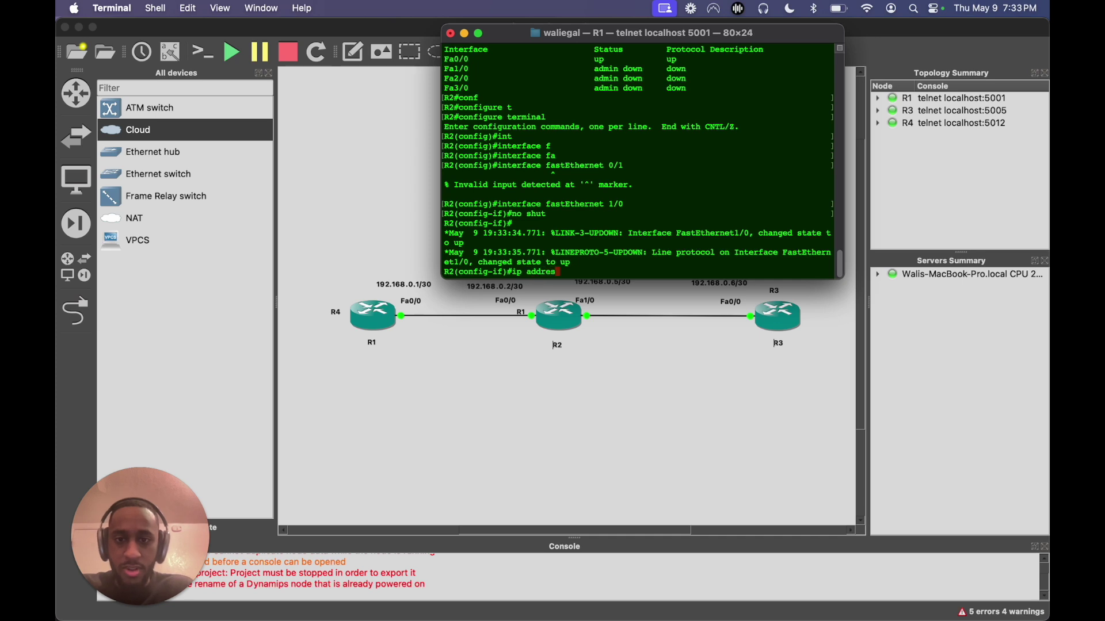
type("s 192.16")
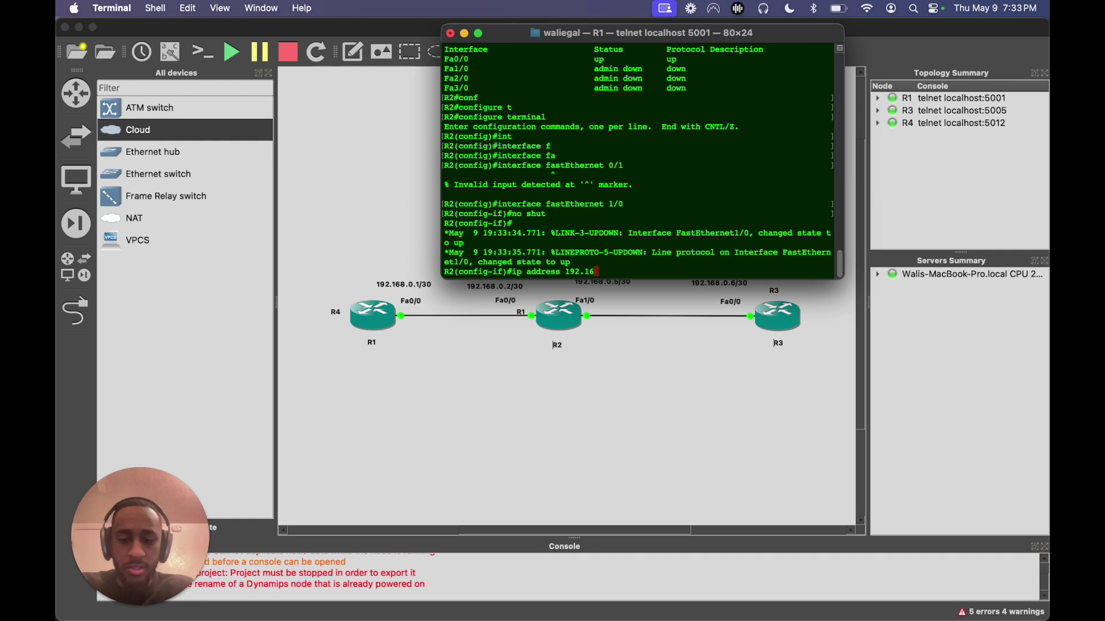
type("8.0.5 255.255.25")
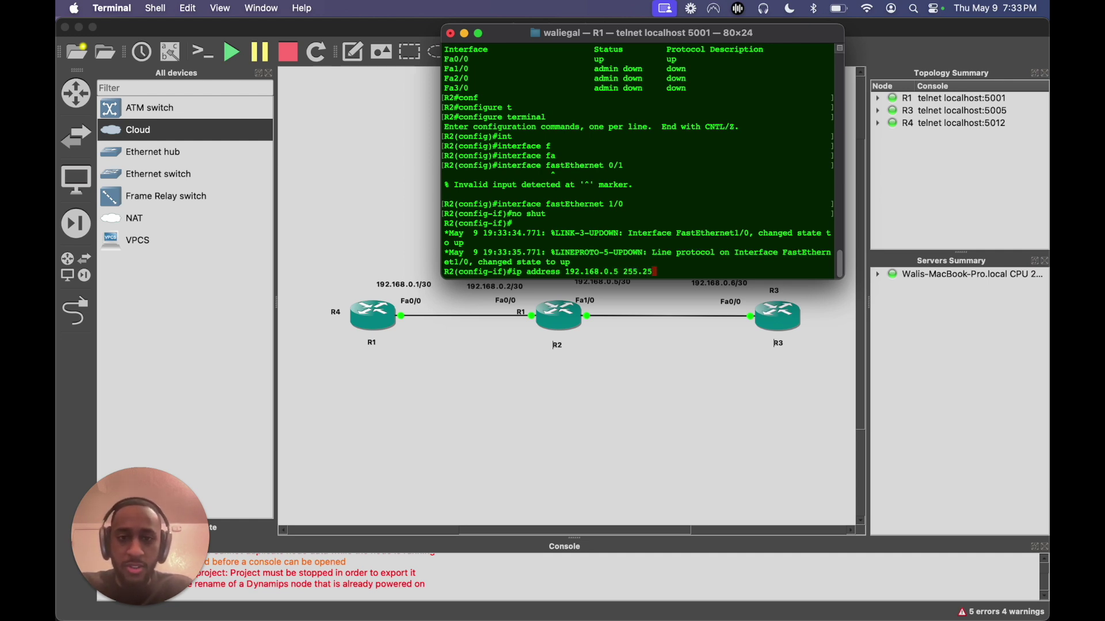
type("5.252")
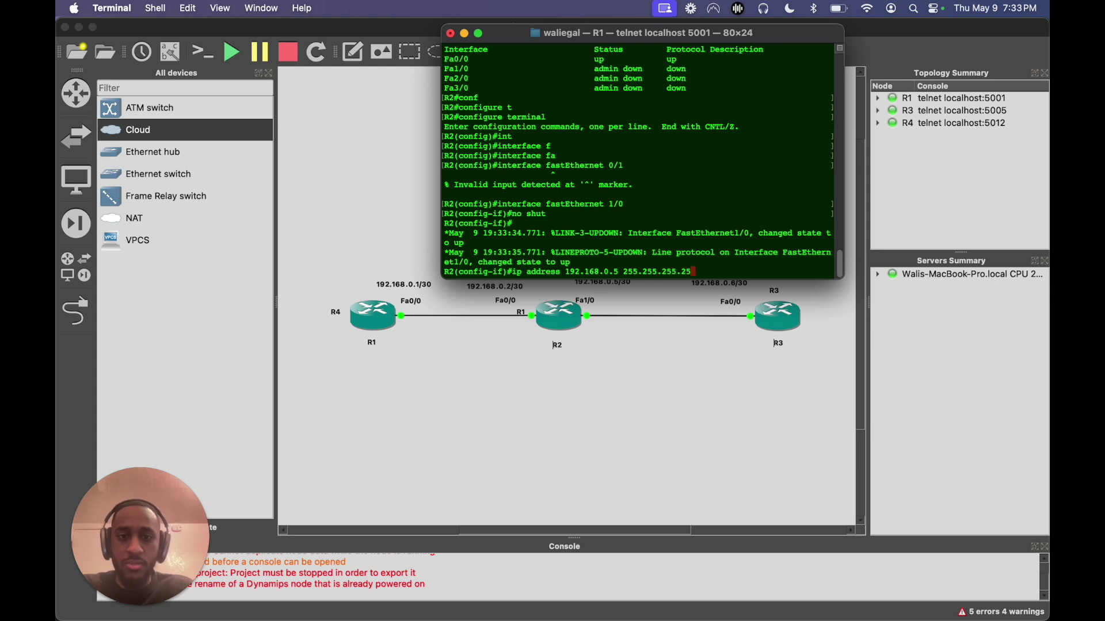
left_click_drag(598, 33, 497, 6)
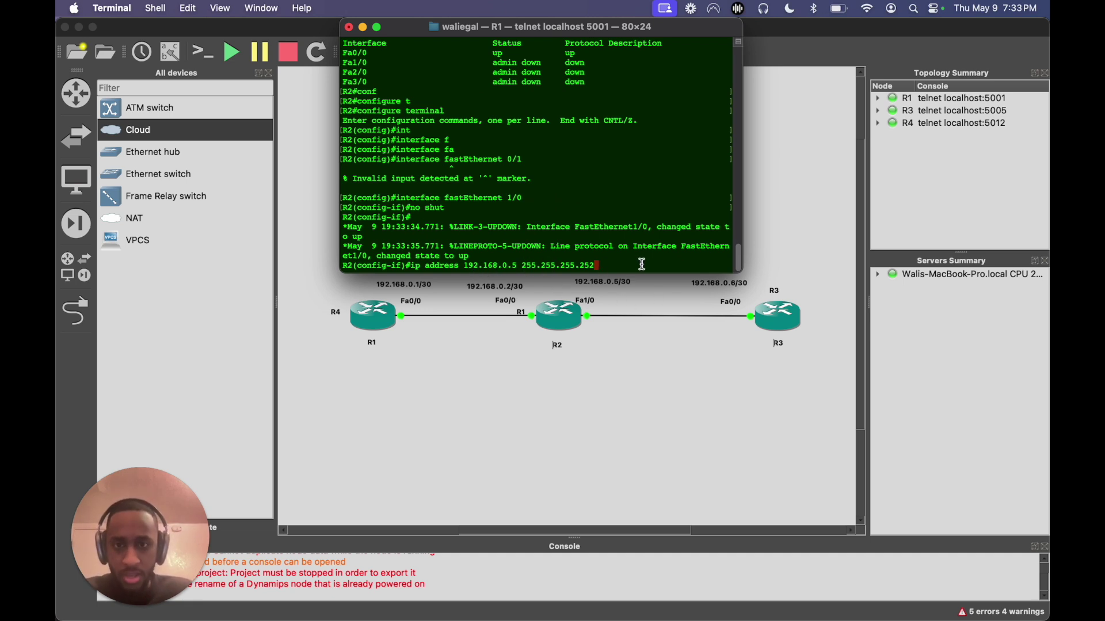
key("Return")
type("end")
key("Return")
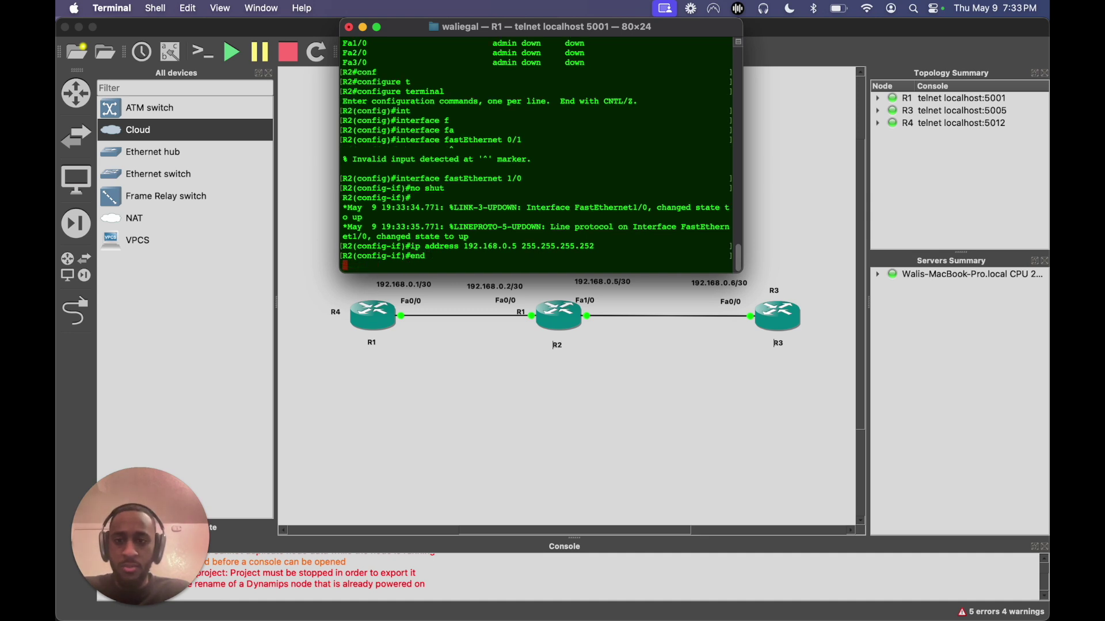
Display the running configuration of FastEthernet1/0 to confirm the address
type("show run int")
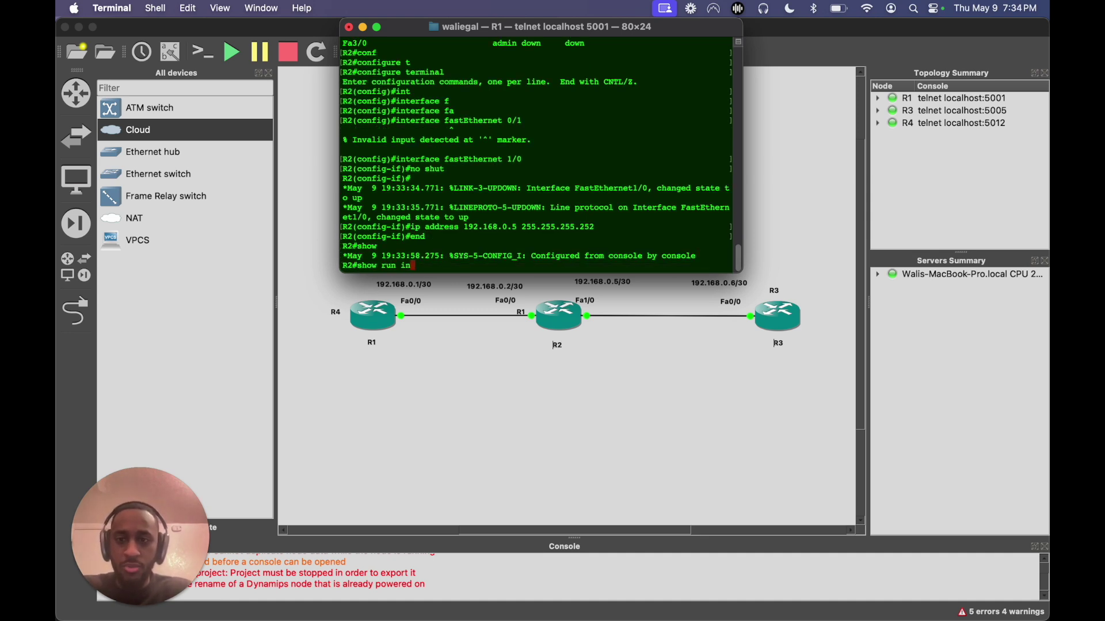
key("Tab")
type("fa`")
key("BackSpace")
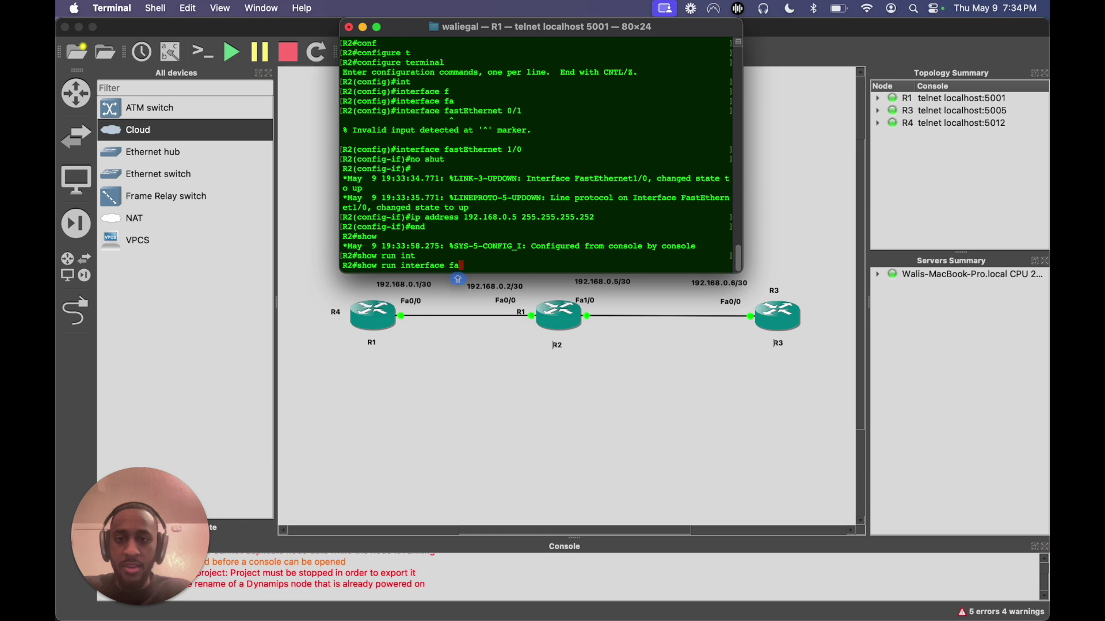
type("1/0")
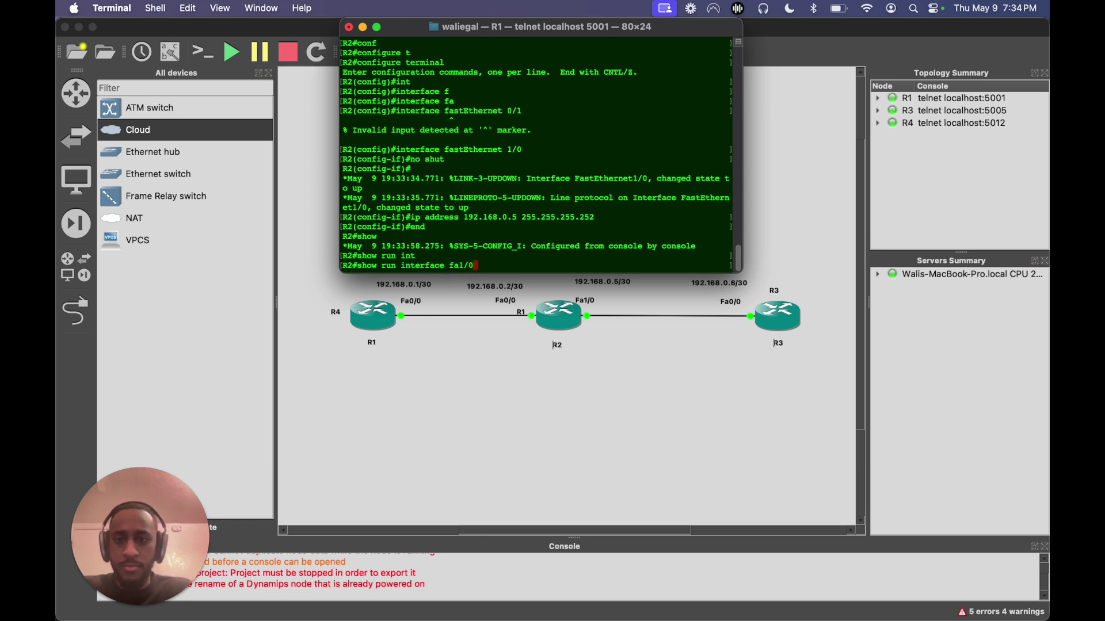
key("Return")
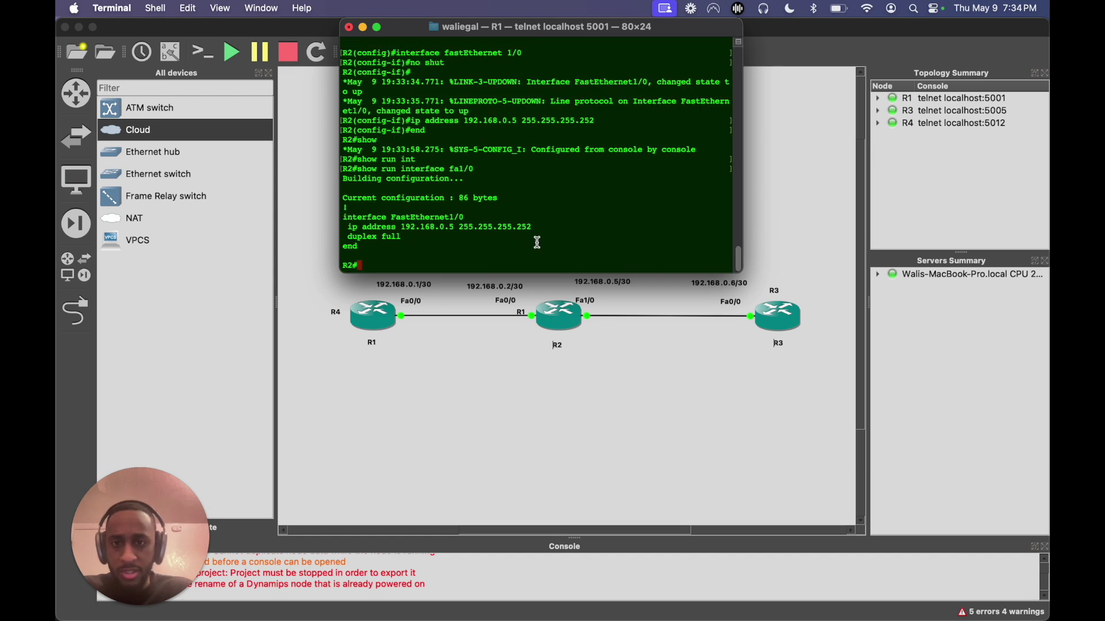
Switch to R3 and list its interface status with 'show interfaces description'
left_click_drag(523, 237, 345, 224)
left_click_drag(482, 217, 379, 217)
left_click(515, 335)
key("ctrl+Up")
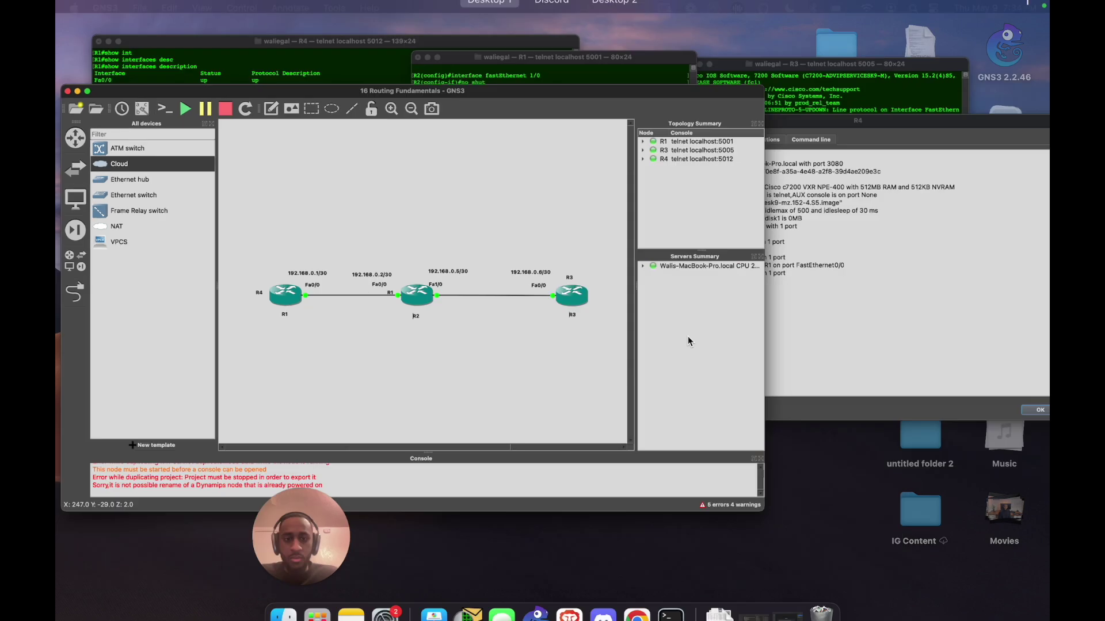
left_click(748, 148)
type("show int")
key("Tab")
type("desc")
key("Tab")
key("Return")
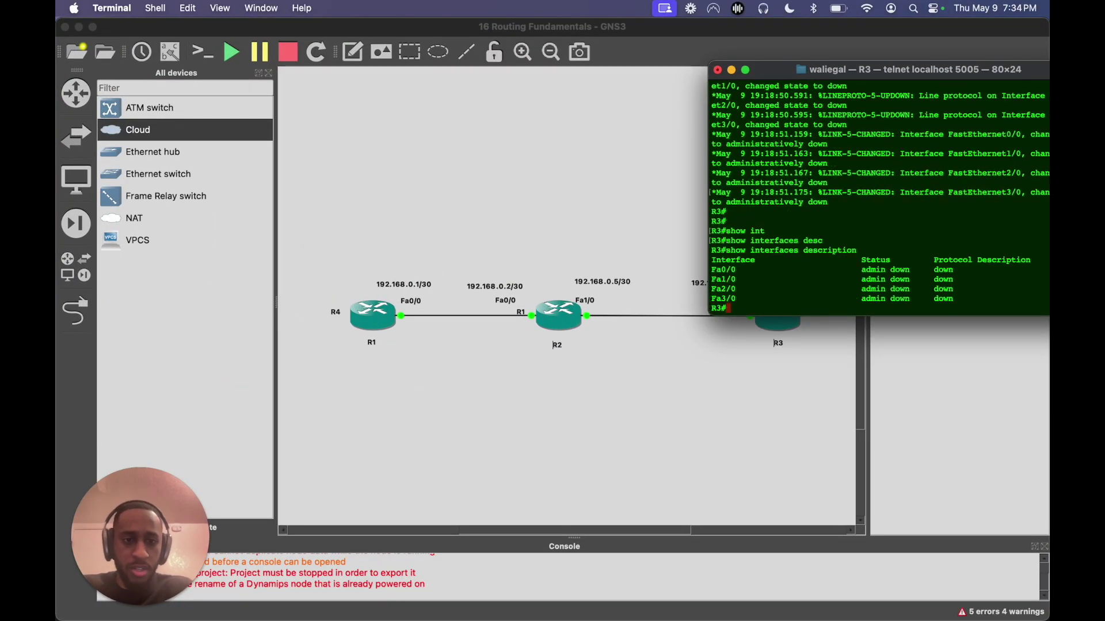
Enter global configuration mode on R3 with 'conf t'
type("conf")
key("Tab")
type("t")
key("Tab")
key("Return")
type("no shi")
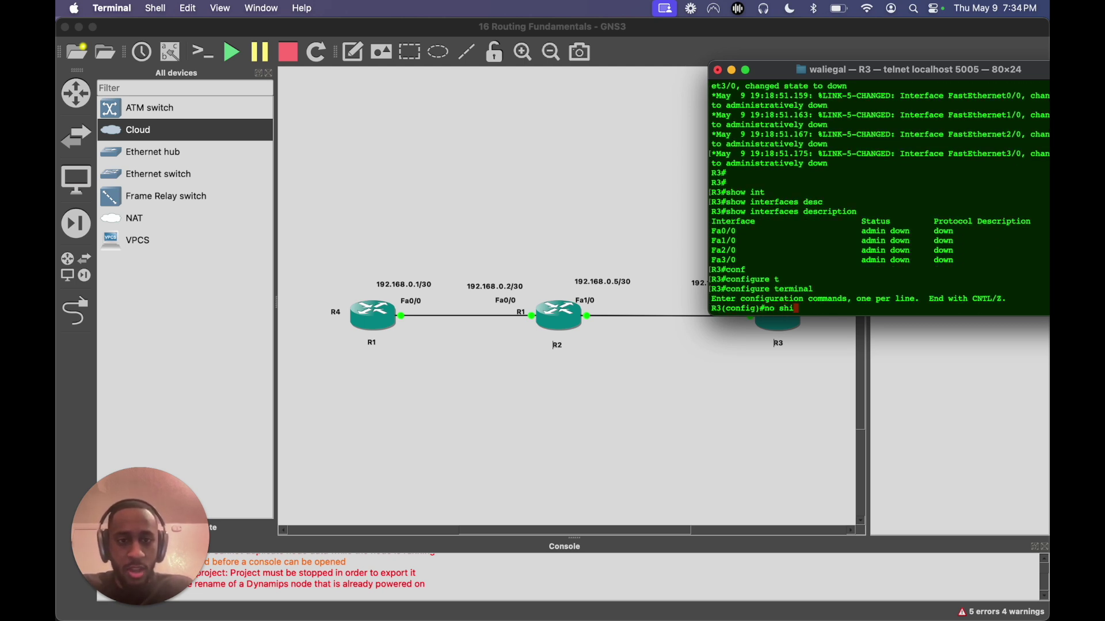
key("BackSpace")
key("BackSpace")
key("BackSpace")
key("BackSpace")
key("BackSpace")
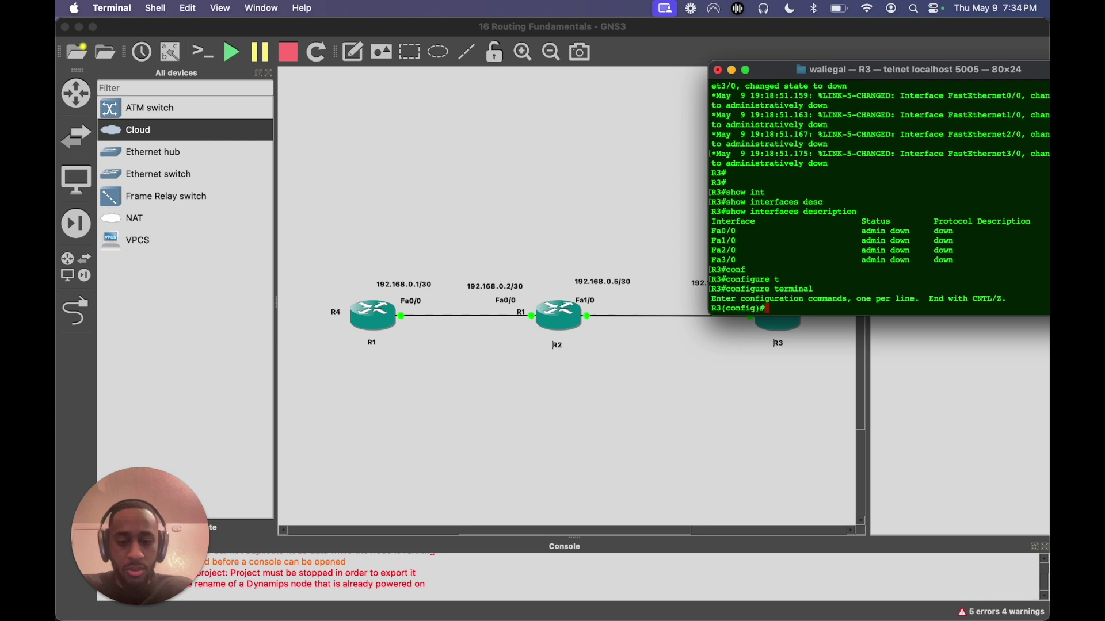
Select FastEthernet0/0 on R3 and enable it with 'no shut'
type("int")
key("Tab")
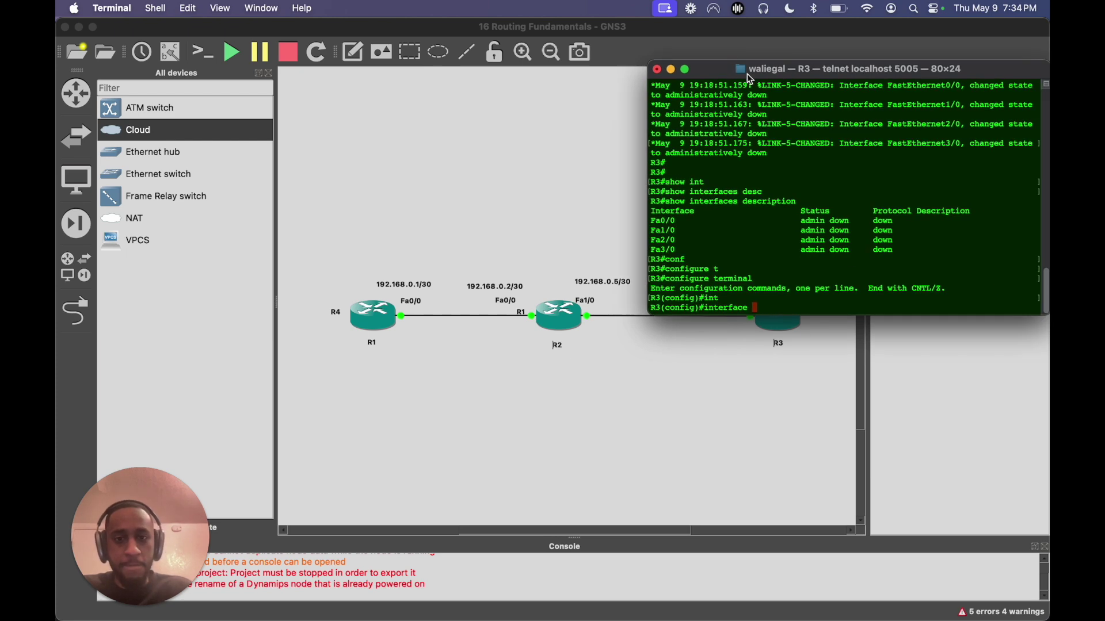
left_click_drag(747, 74, 260, 31)
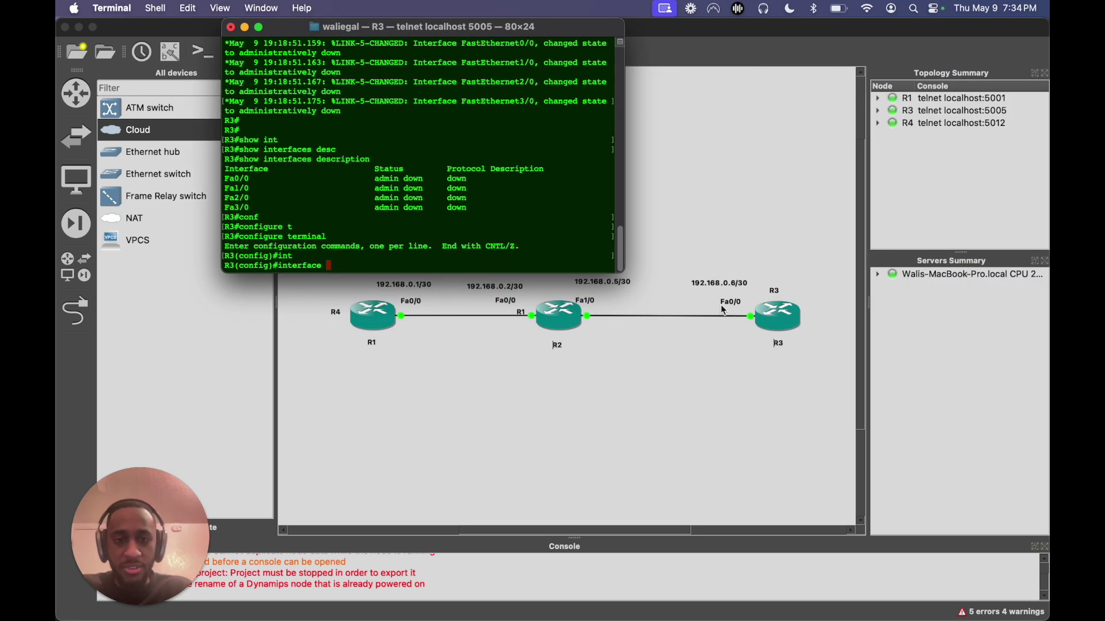
type("fa")
key("Tab")
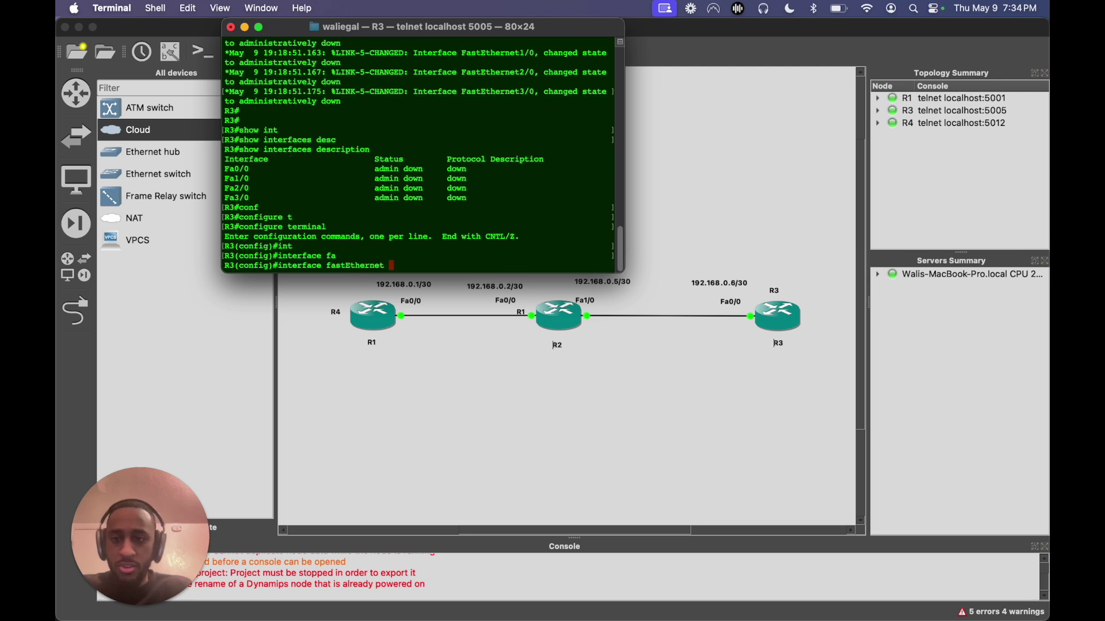
type("0/0/")
key("Return")
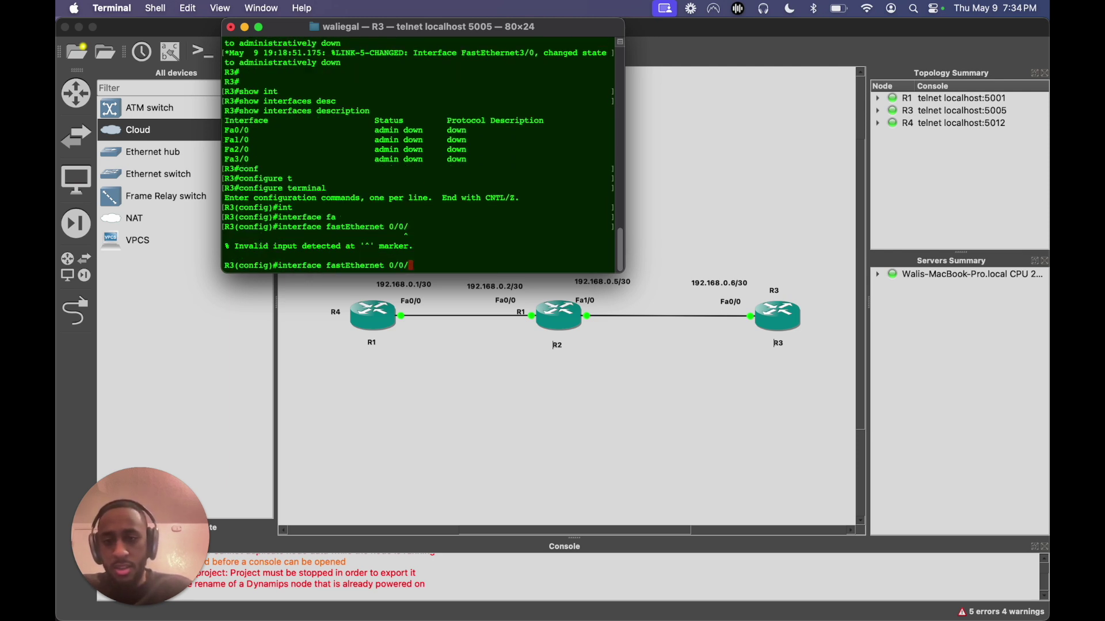
key("Return")
type("no shut")
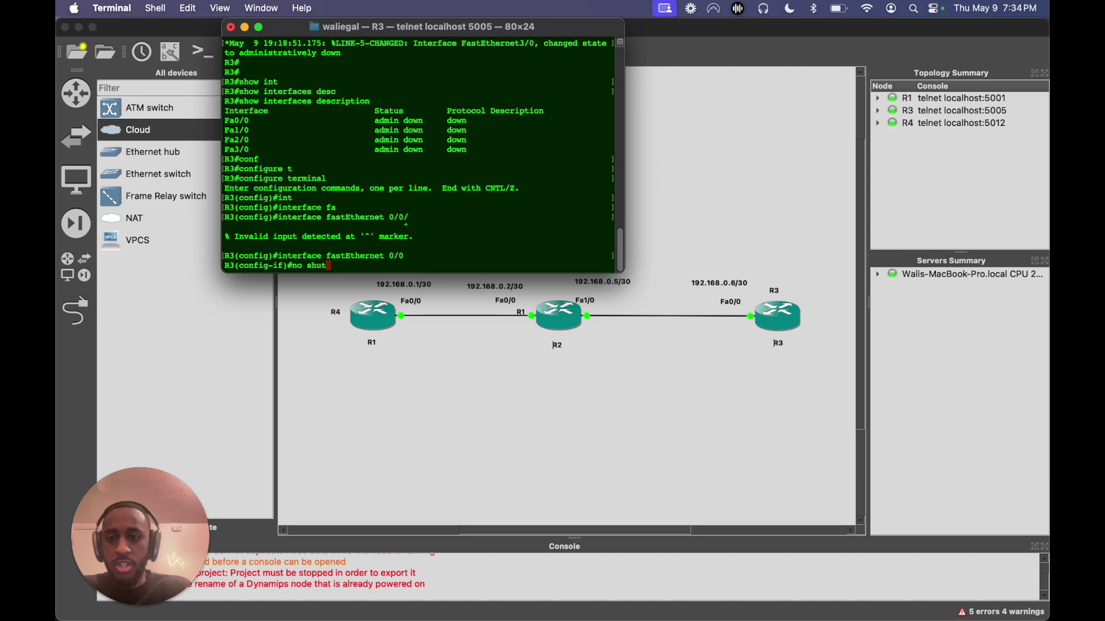
key("Return")
Assign 192.168.0.6 255.255.255.252 to Fa0/0, fixing the typo, and return to R3#
type("ip address ")
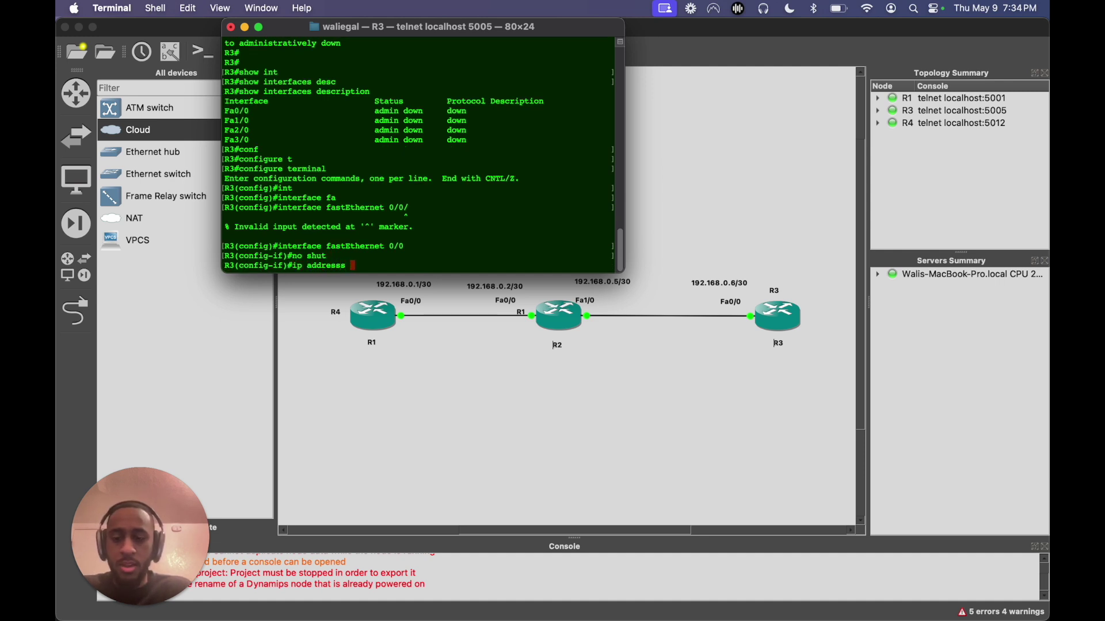
type("192.168.0.6 255.25")
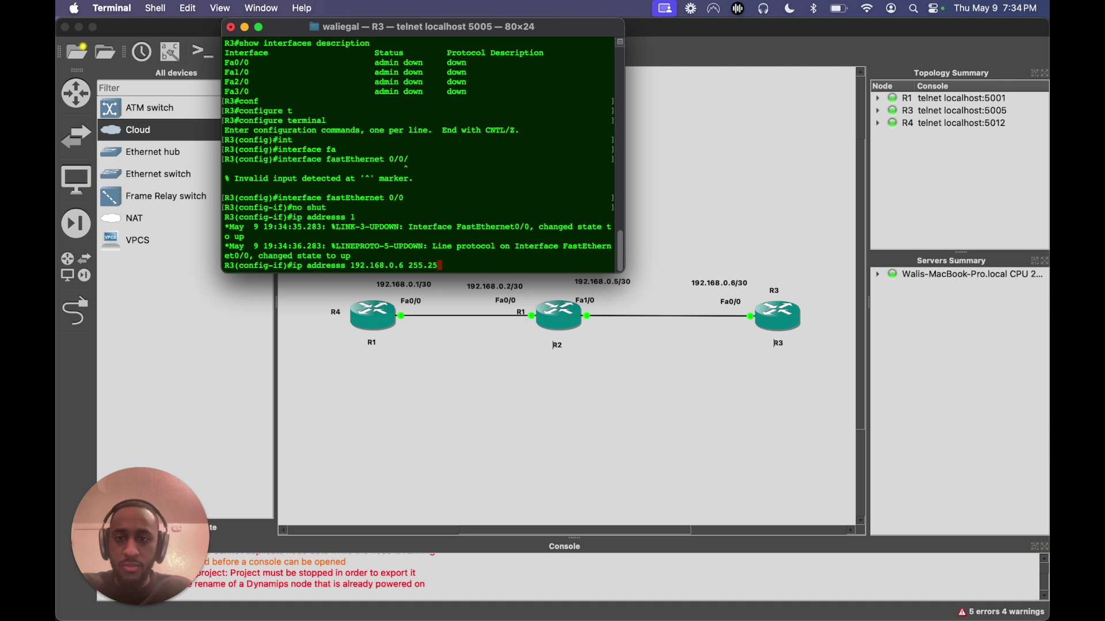
type("5.255.255.252")
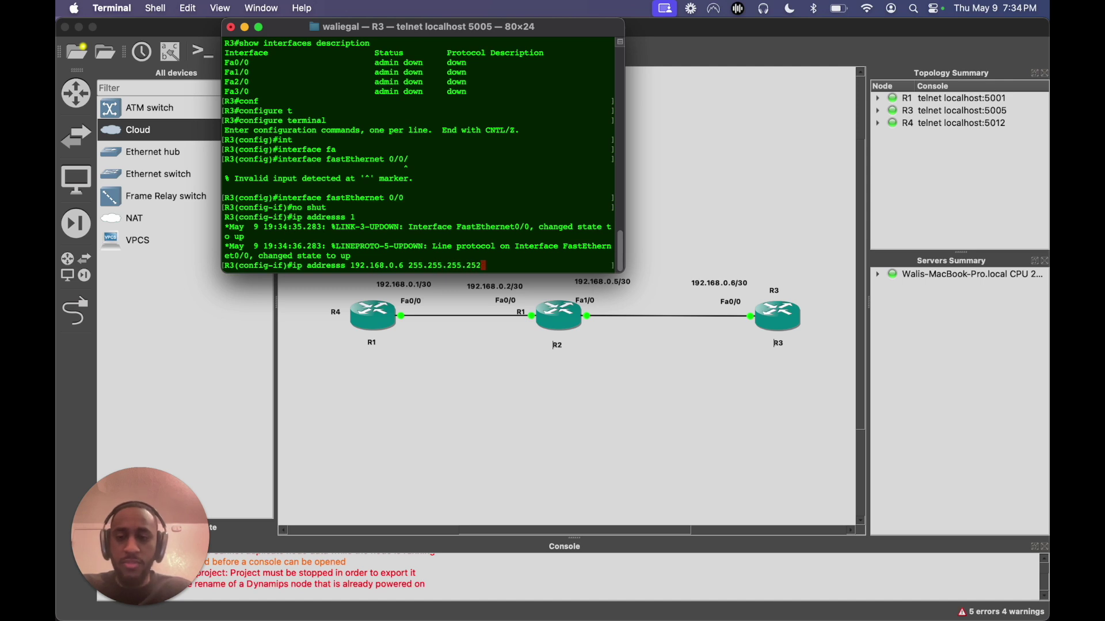
key("Return")
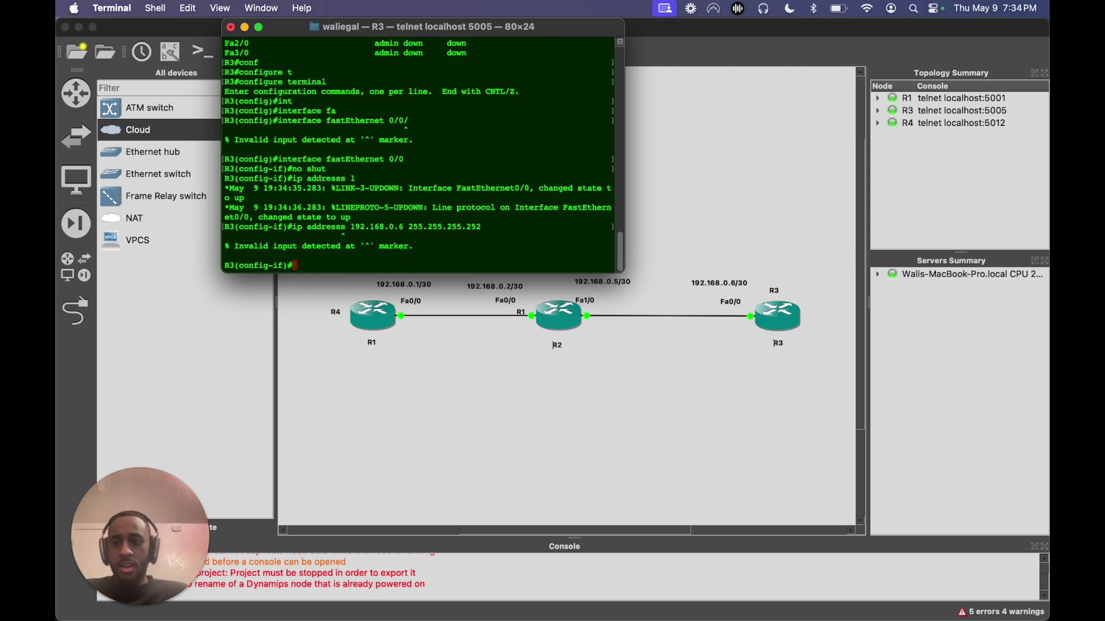
key("Up")
key("Left")
key("Left")
key("Left")
key("Left")
key("Left")
key("Left")
key("Left")
key("Left")
key("Left")
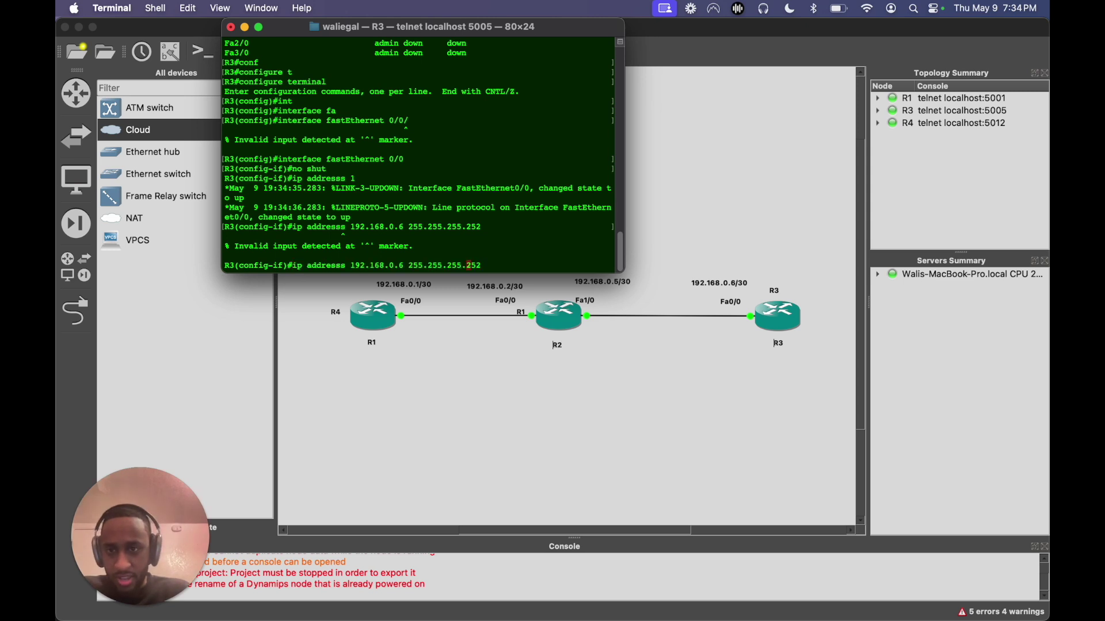
key("Left")
key("Left")
key("Left")
key("Left")
key("Left")
key("Left")
key("Left")
key("Left")
key("Left")
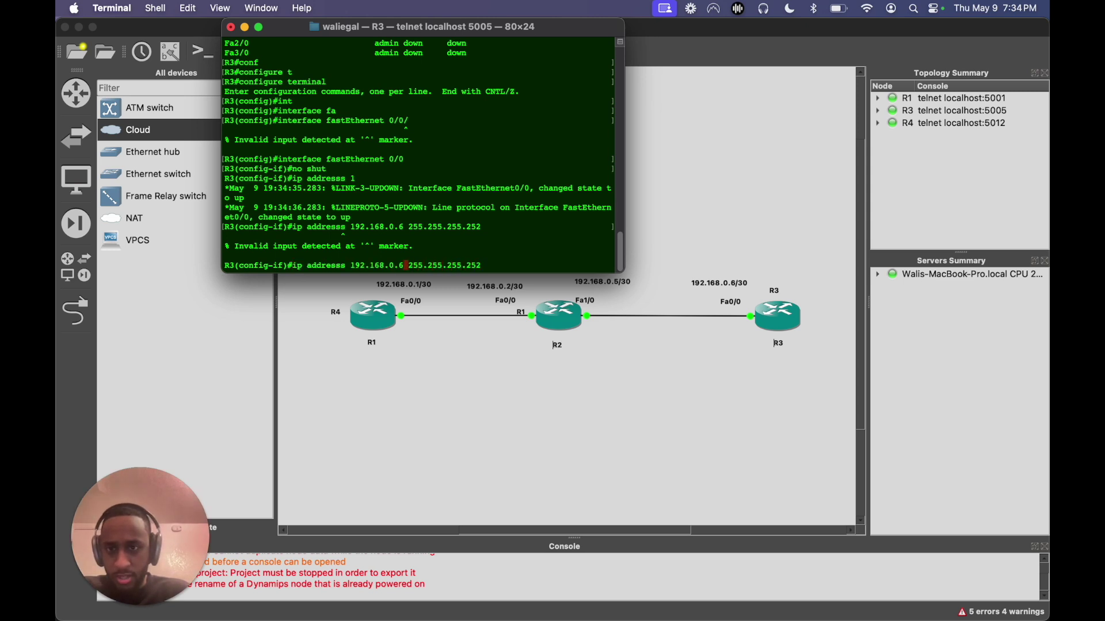
key("Left")
key("Left")
key("Left")
key("Left")
key("Left")
key("Left")
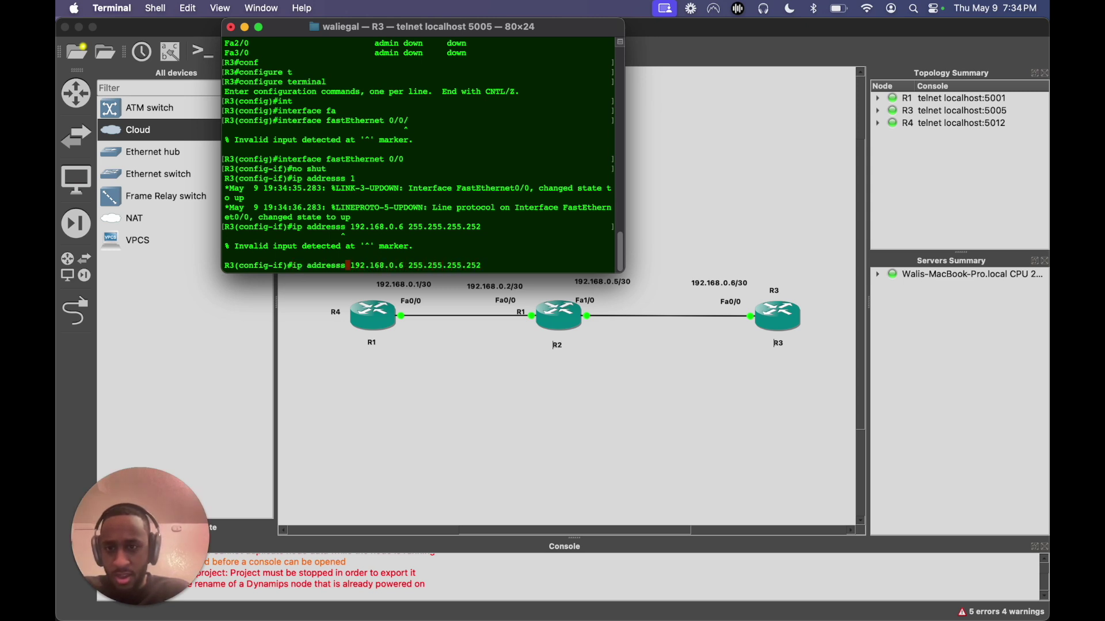
key("BackSpace")
key("Return")
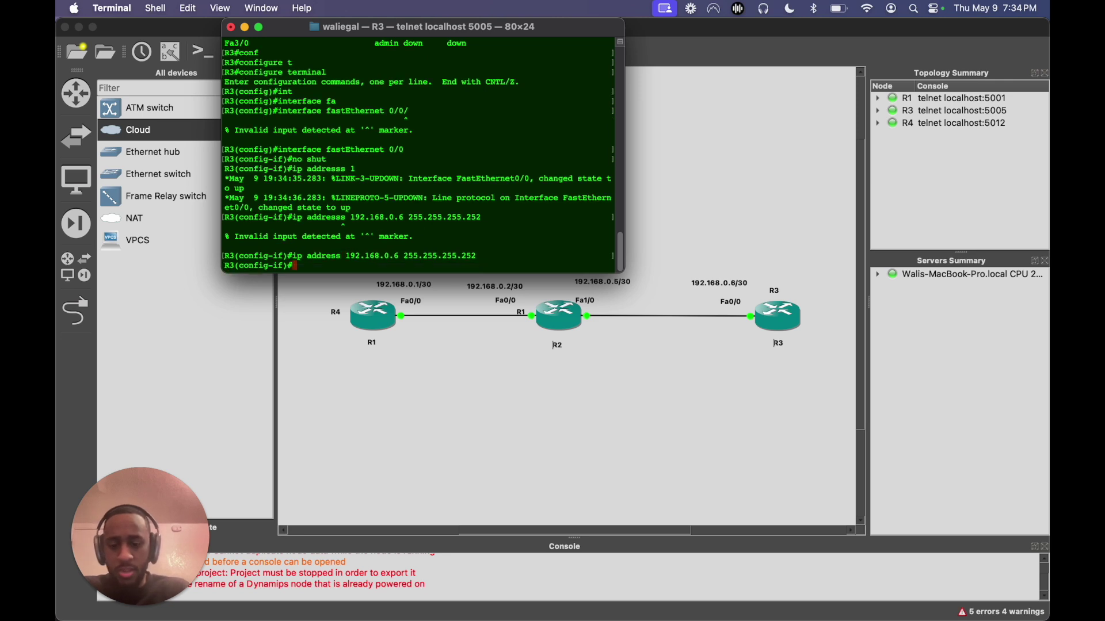
type("end")
key("Return")
key("Return")
key("Return")
key("Return")
key("Return")
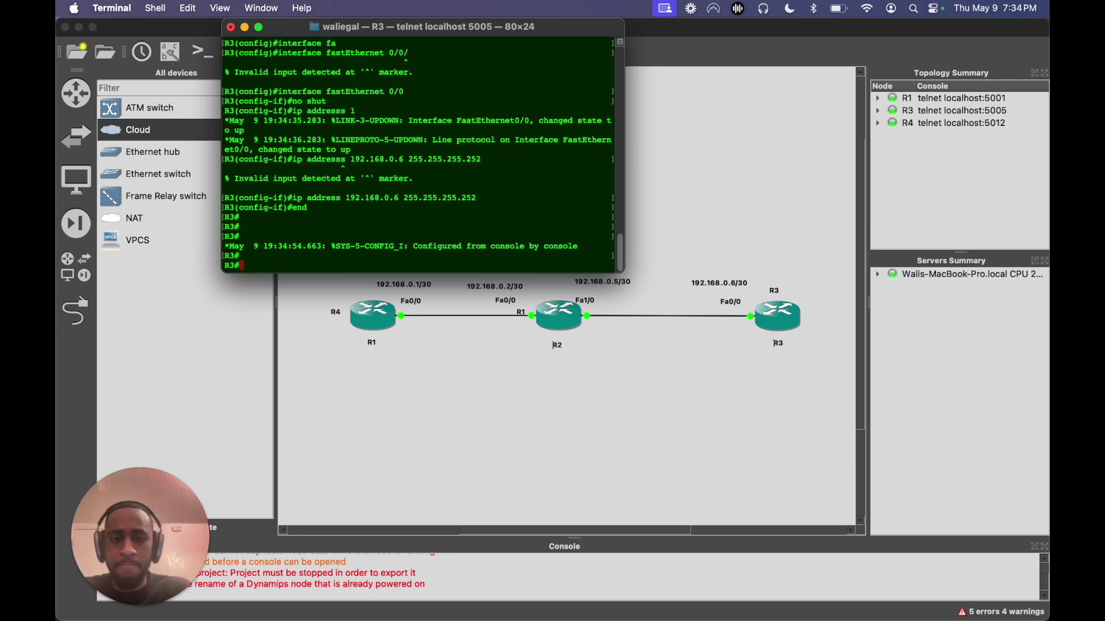
key("Return")
key("Return")
key("Return")
key("Return")
type("pig")
key("BackSpace")
Ping 192.168.0.5 from R3, getting 80 percent (4/5) success
type("ng ")
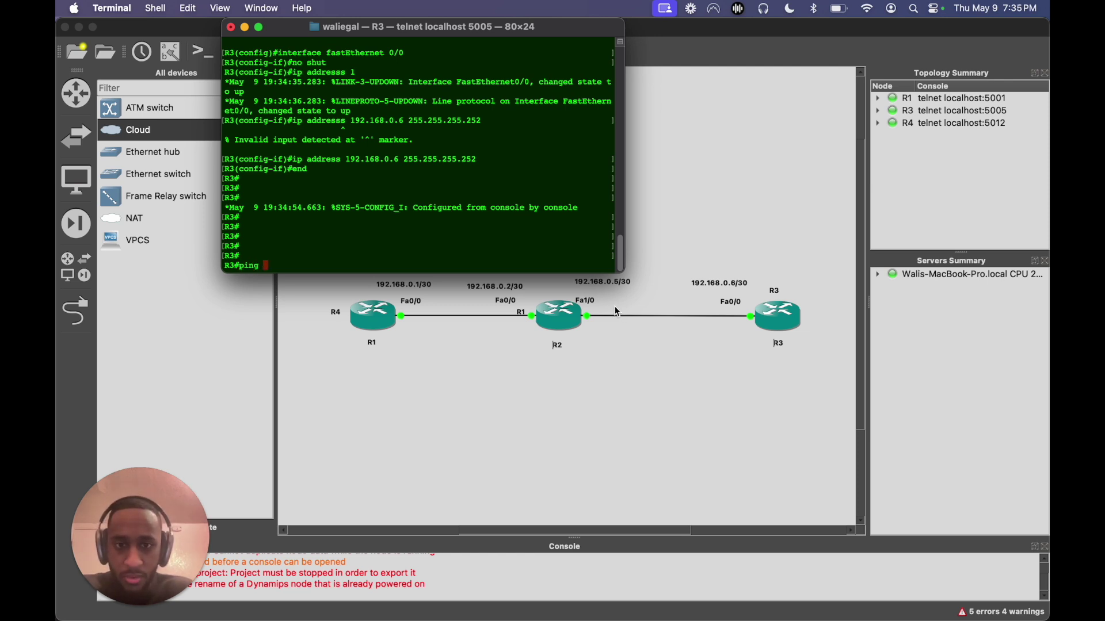
type("192.1")
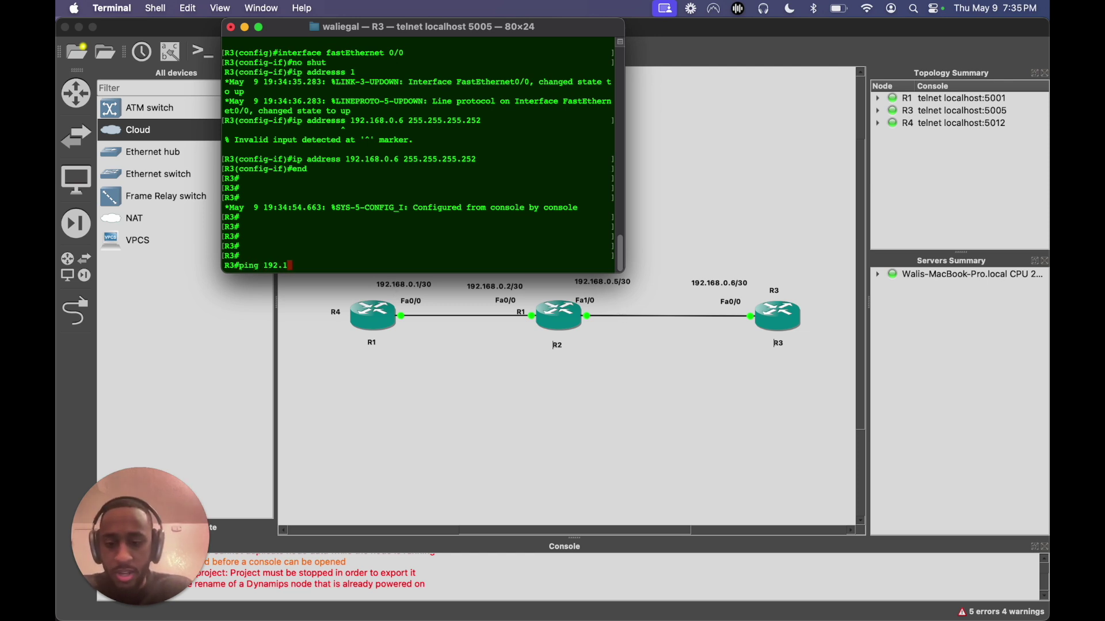
type("68.0.5")
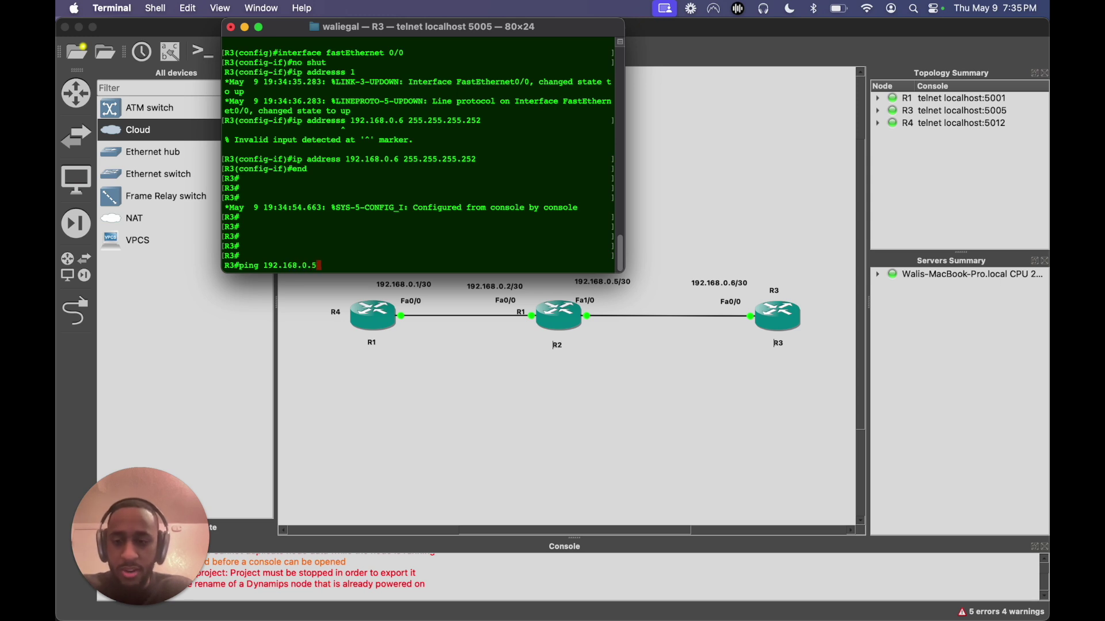
key("Return")
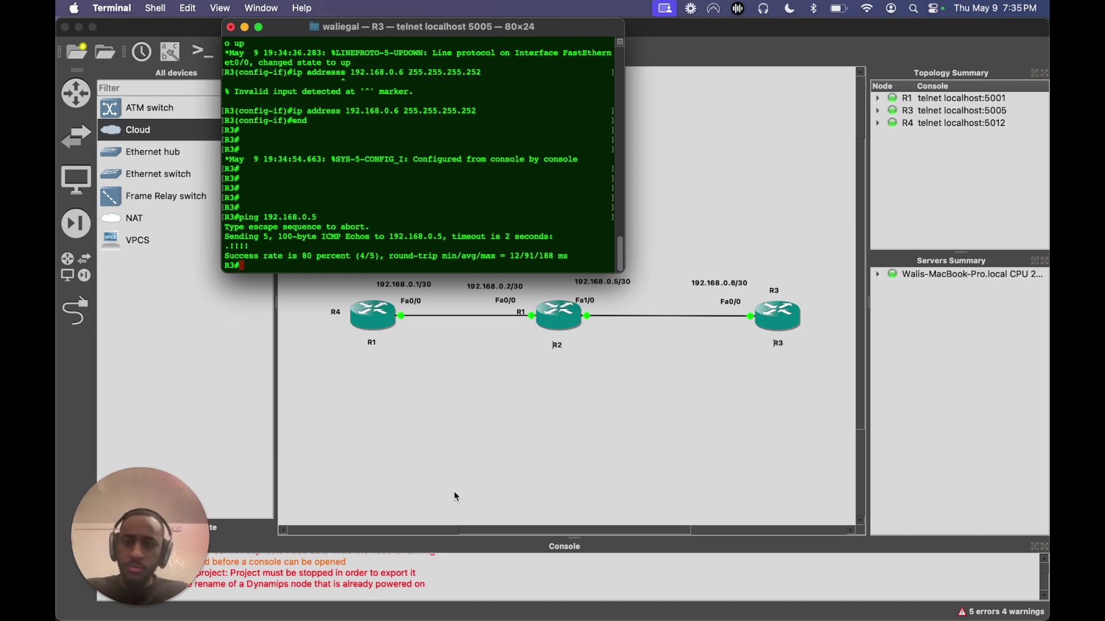
left_click(494, 479)
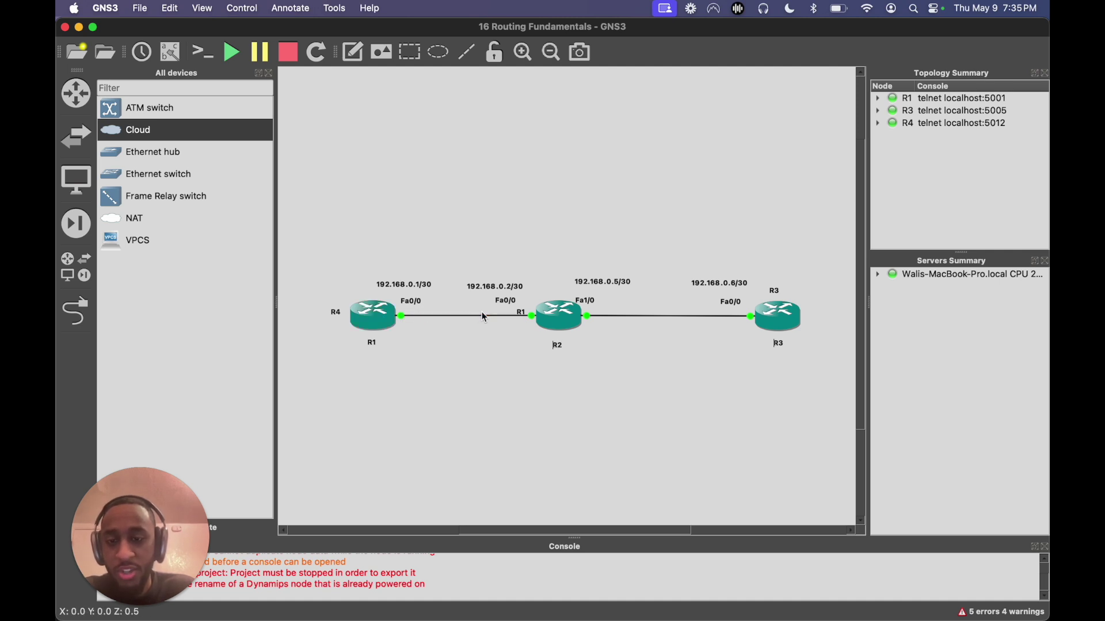
right_click(378, 315)
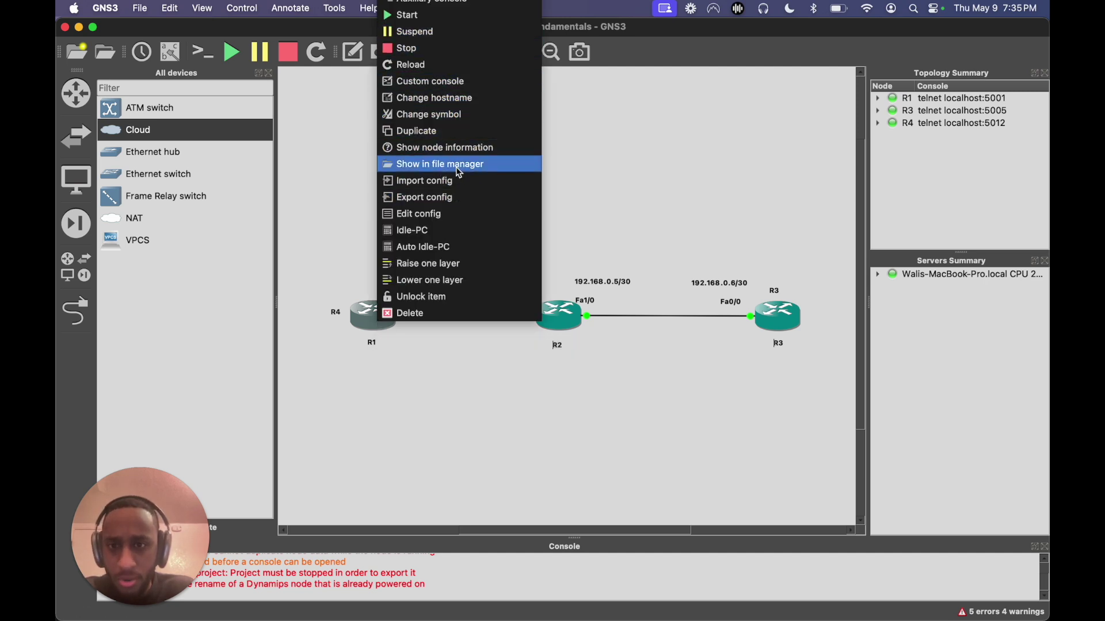
left_click(466, 151)
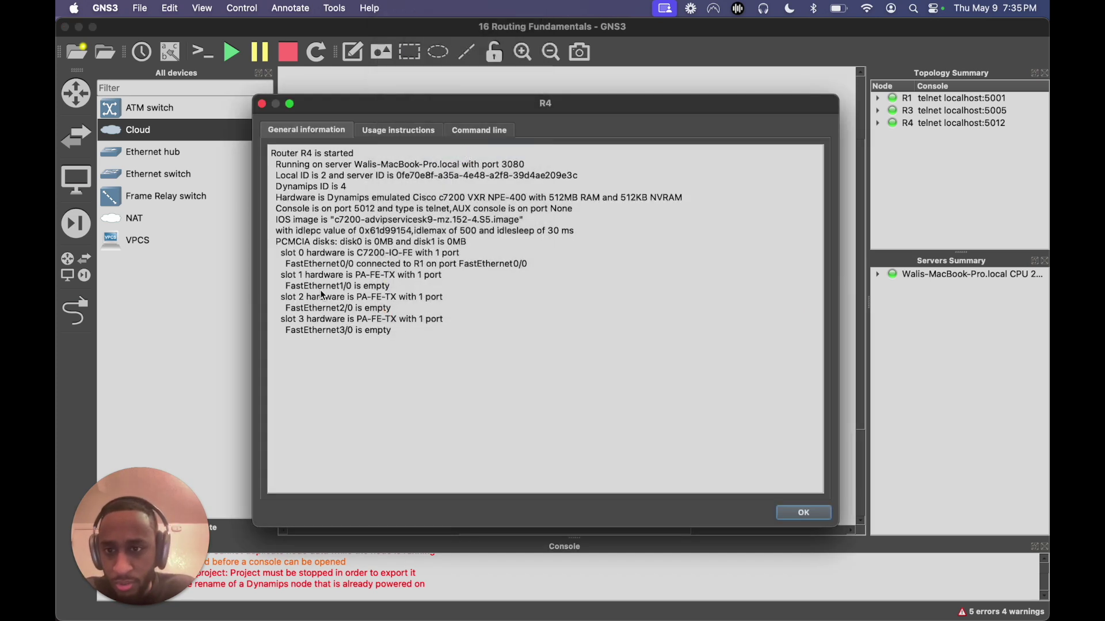
left_click_drag(322, 308, 419, 306)
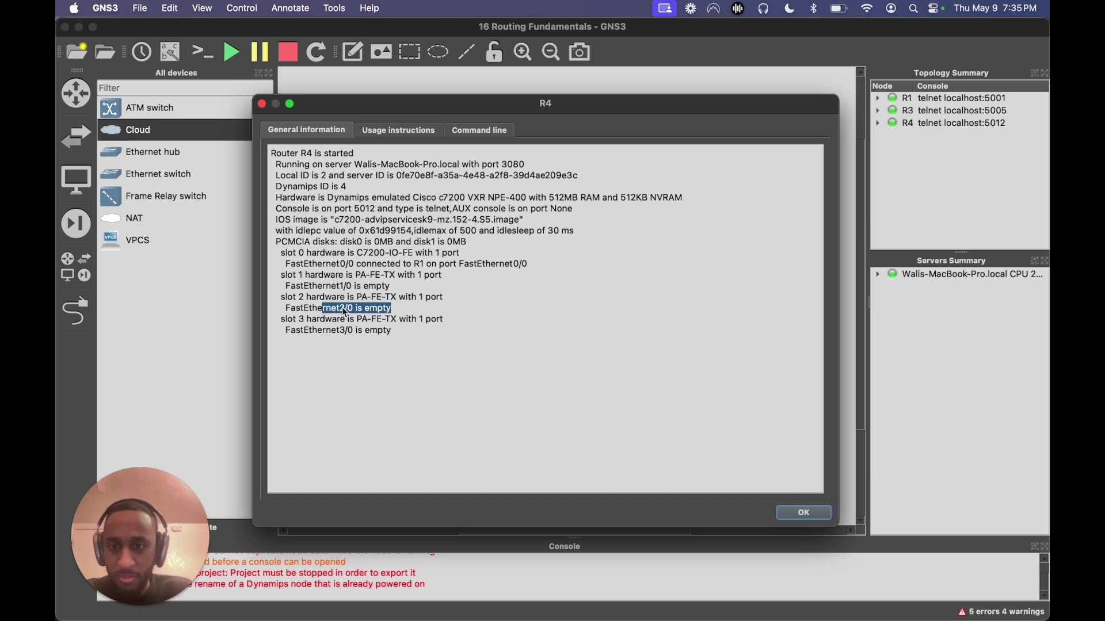
left_click_drag(317, 265, 463, 268)
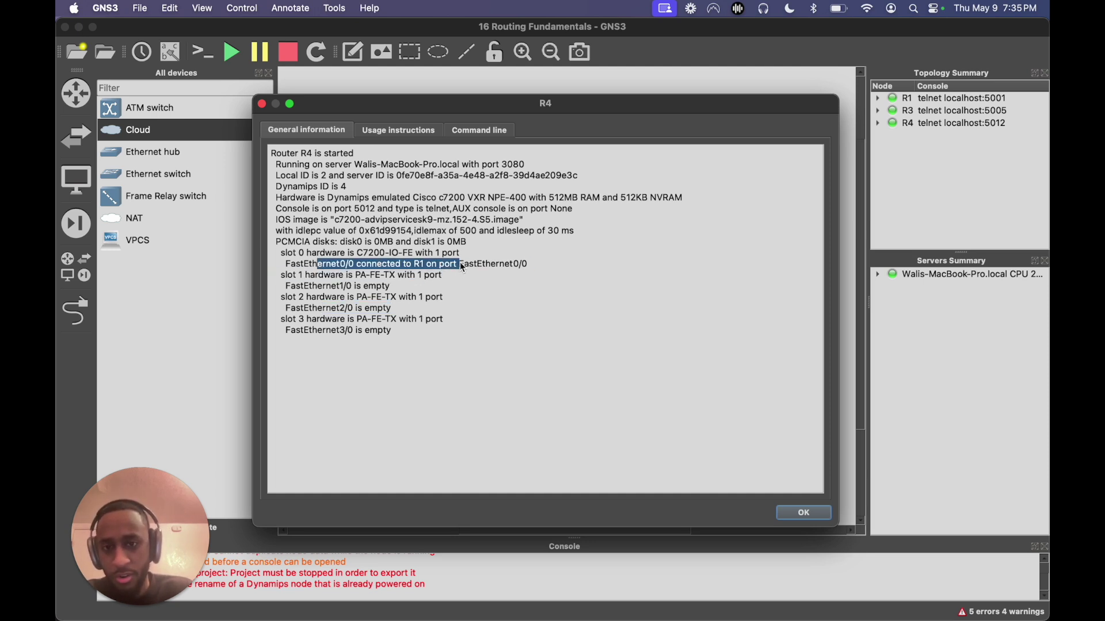
key("Return")
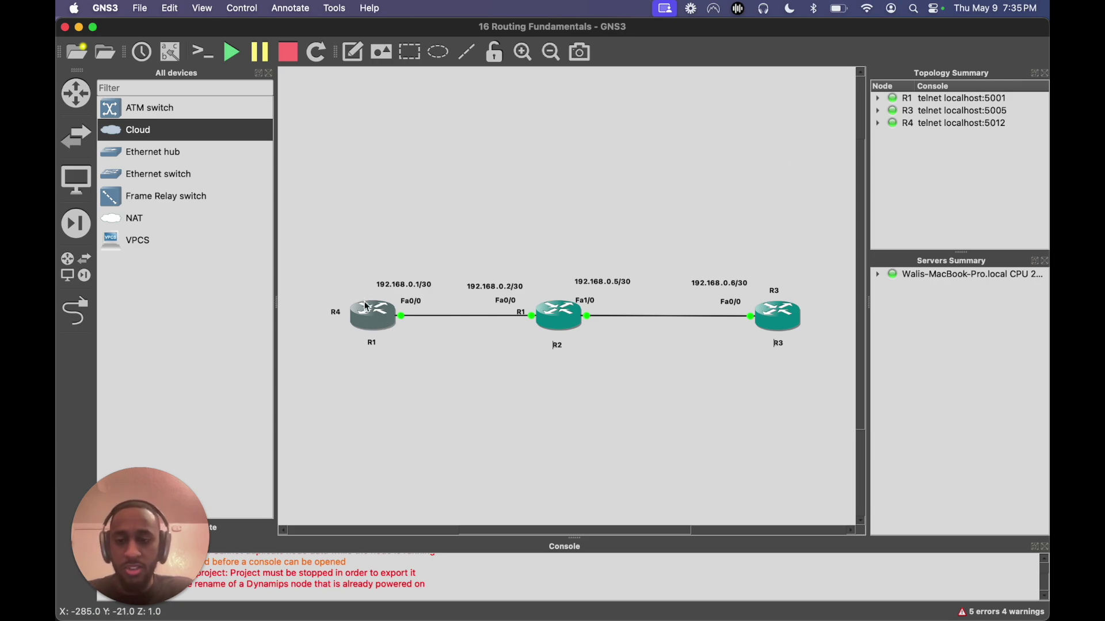
key("ctrl+Up")
Switch to the R1 console and ping 192.168.0.6 again
left_click(177, 151)
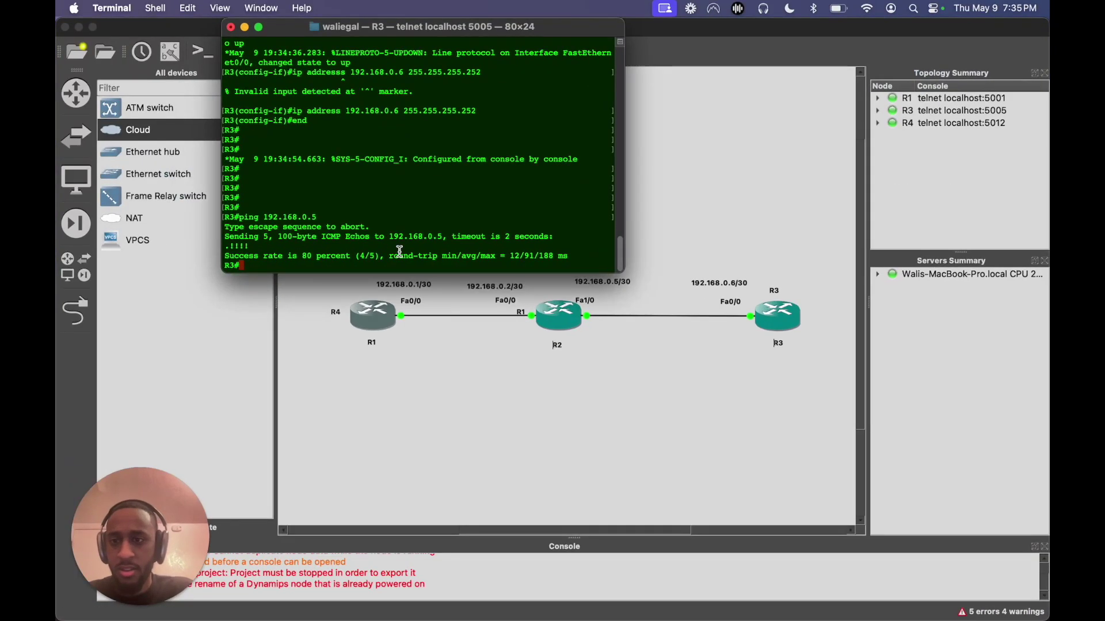
key("ctrl+Up")
left_click(217, 83)
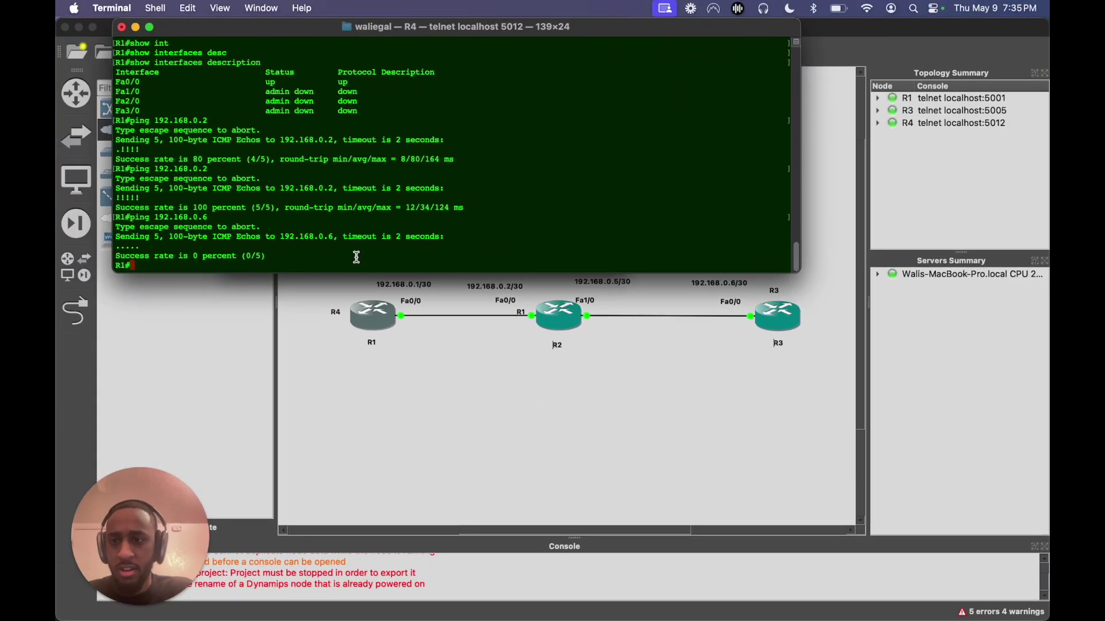
type("ping ")
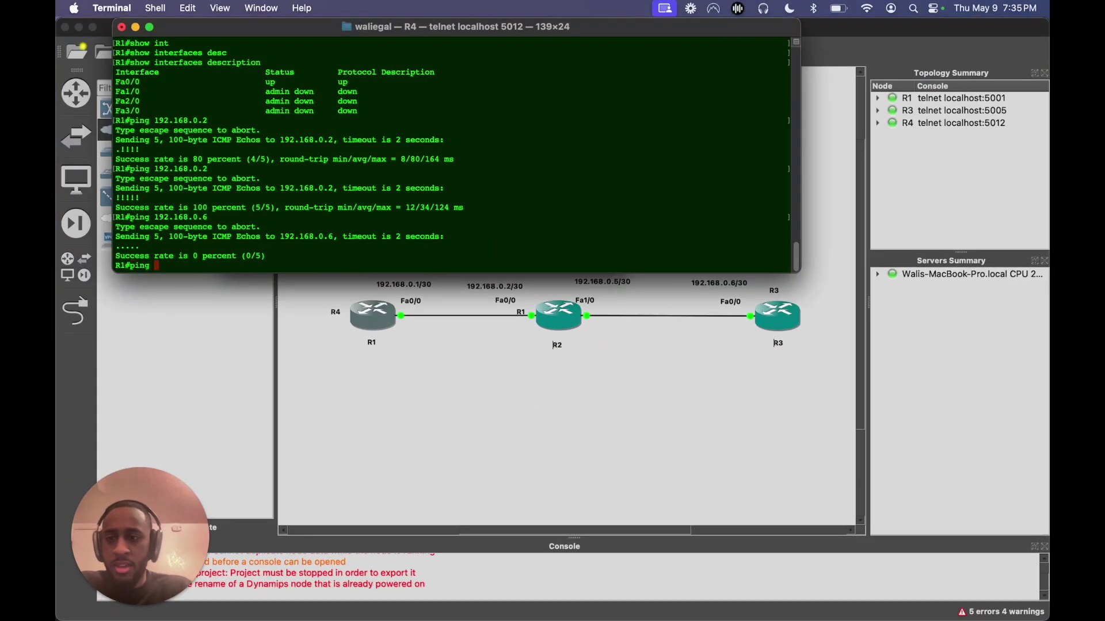
type("192.168.")
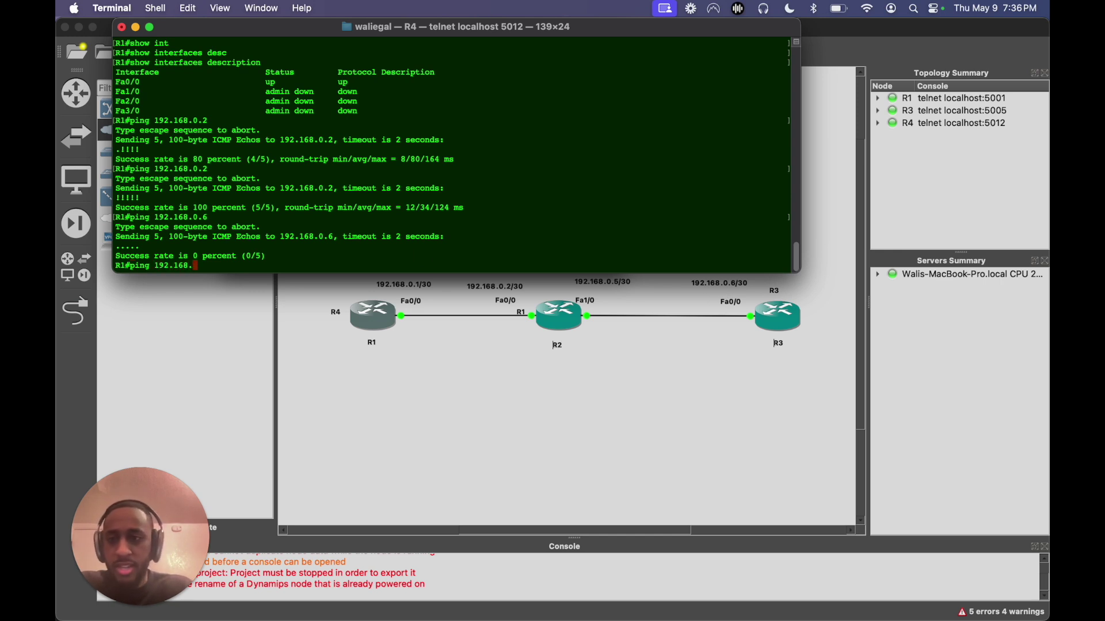
type("0.6")
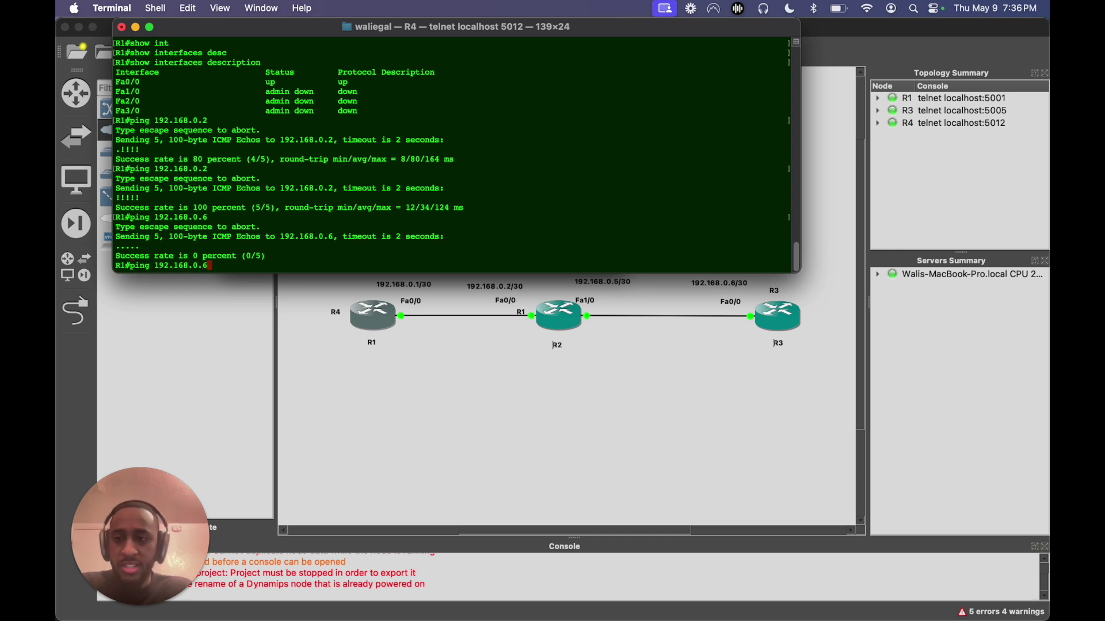
key("Return")
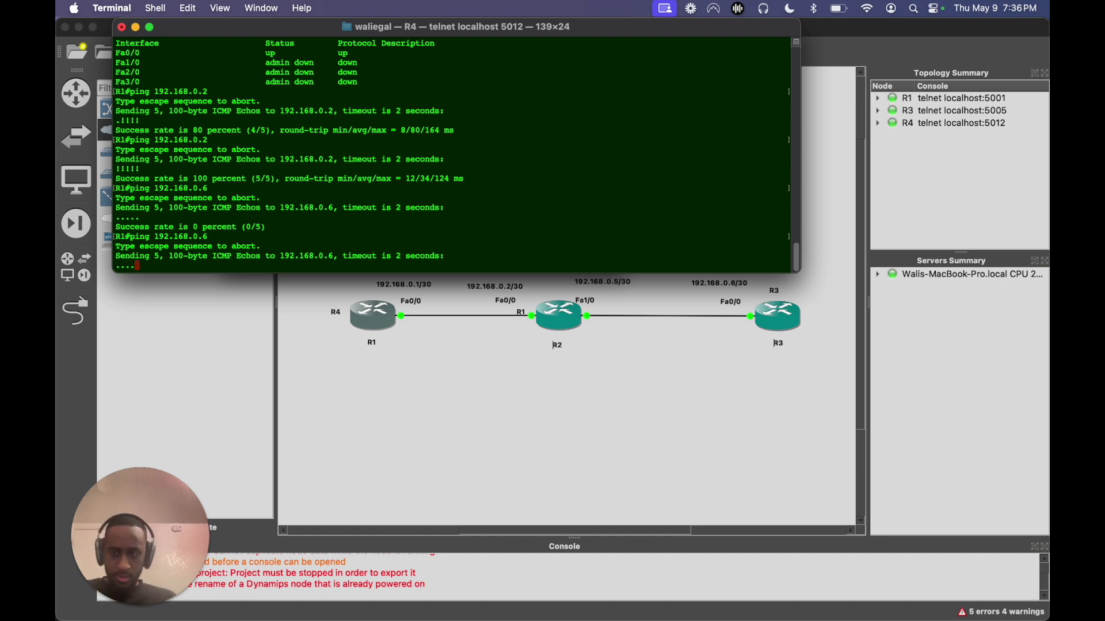
Run traceroute 192.168.0.6 from R1, which returns only timed-out hops, and bring GNS3 forward
type("tracerot")
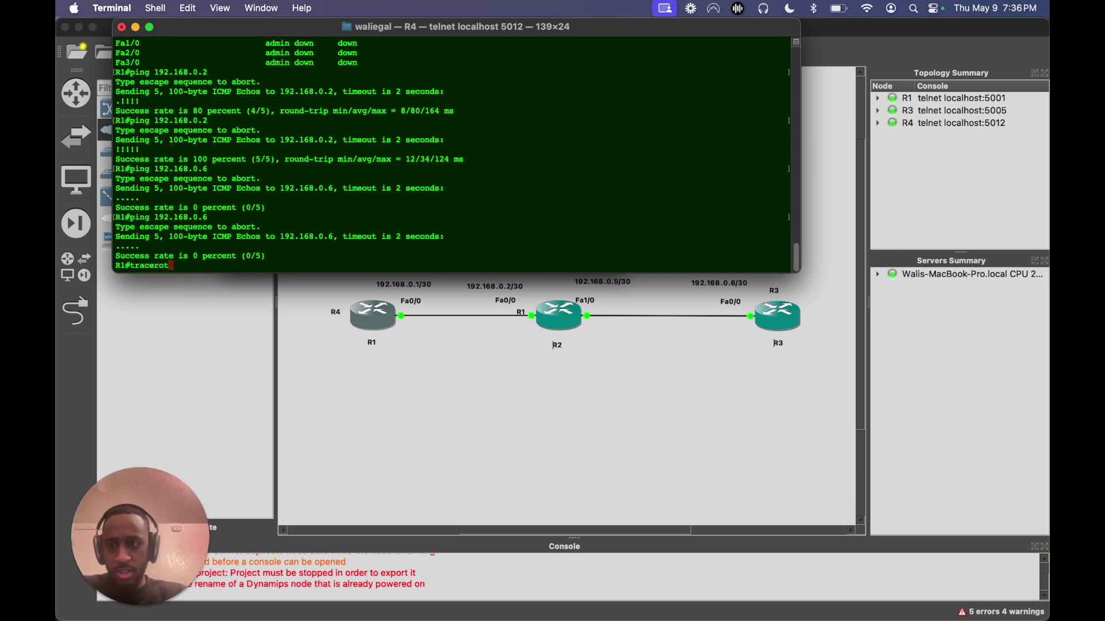
key("BackSpace")
type("ute 192.0.")
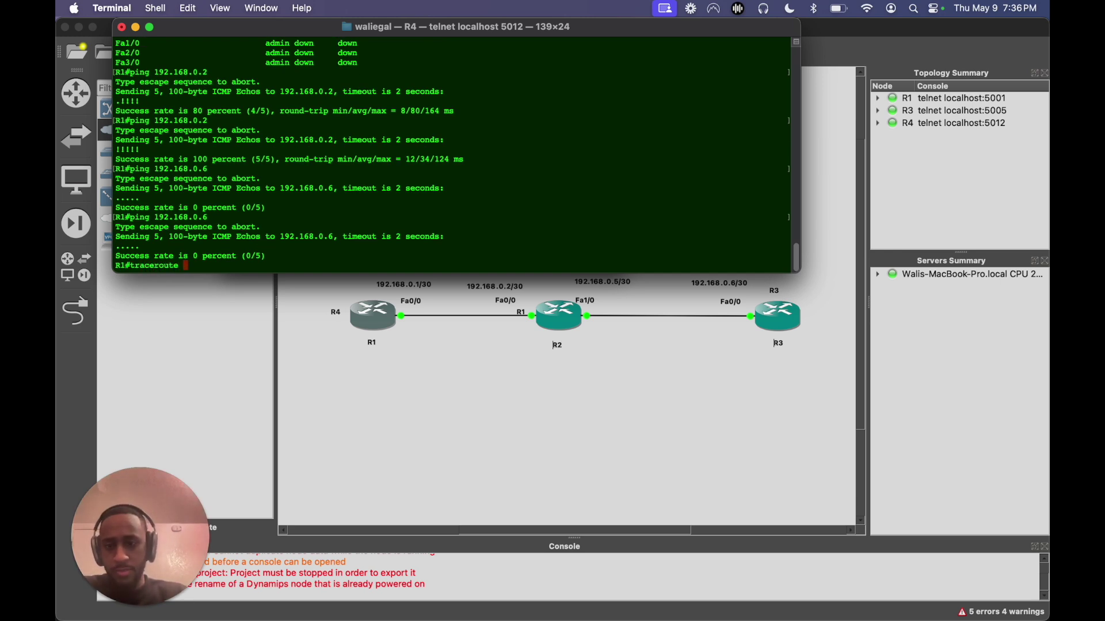
key("BackSpace")
key("BackSpace")
type("16")
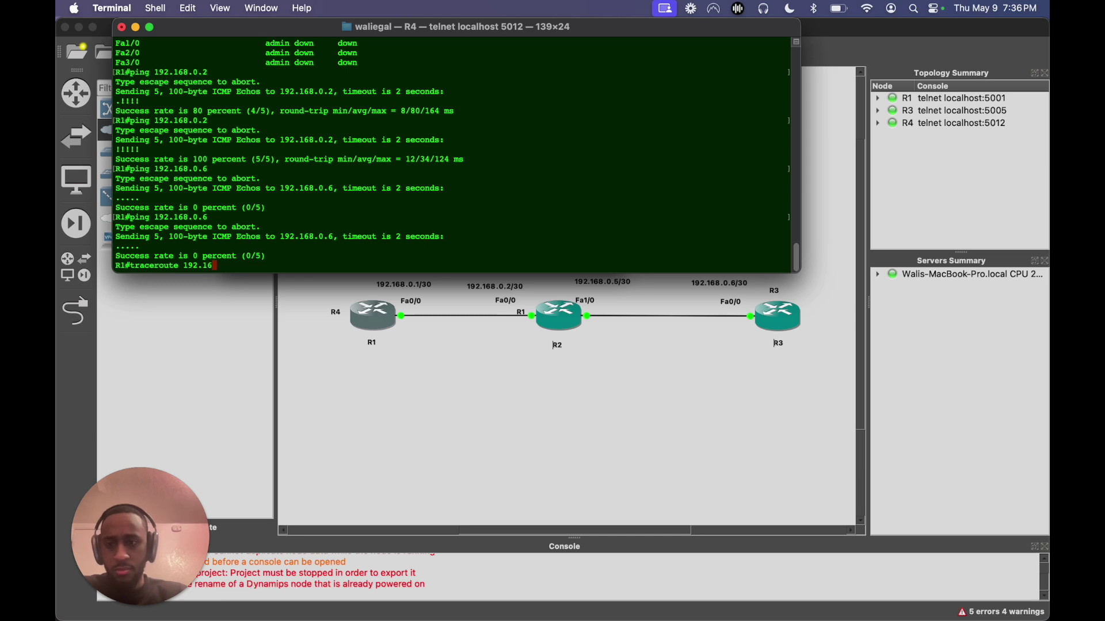
type("8.0.")
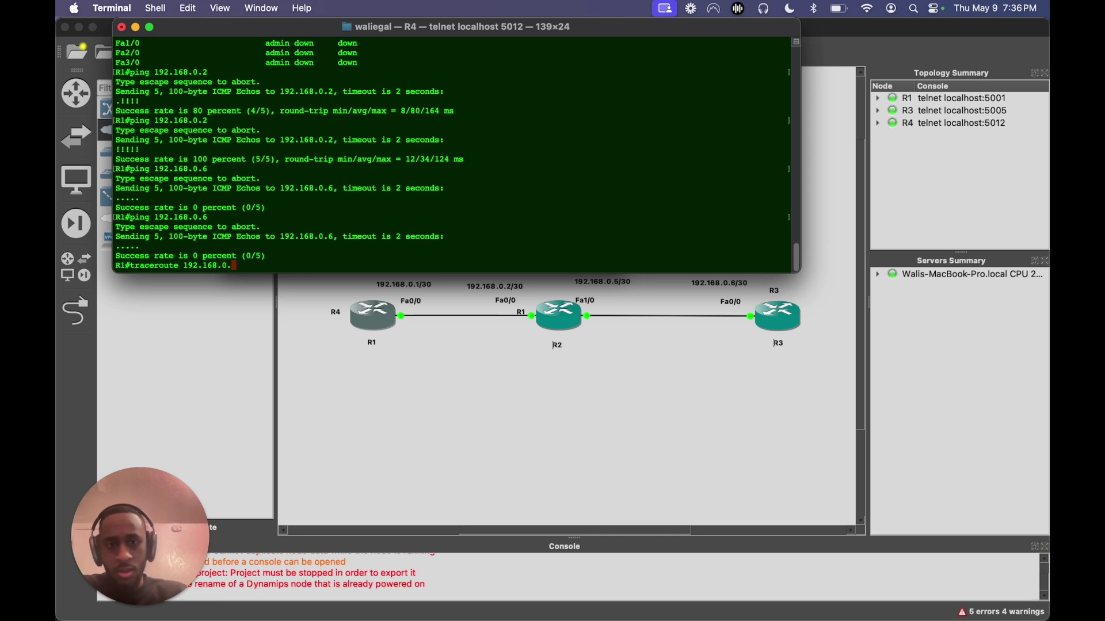
type("6")
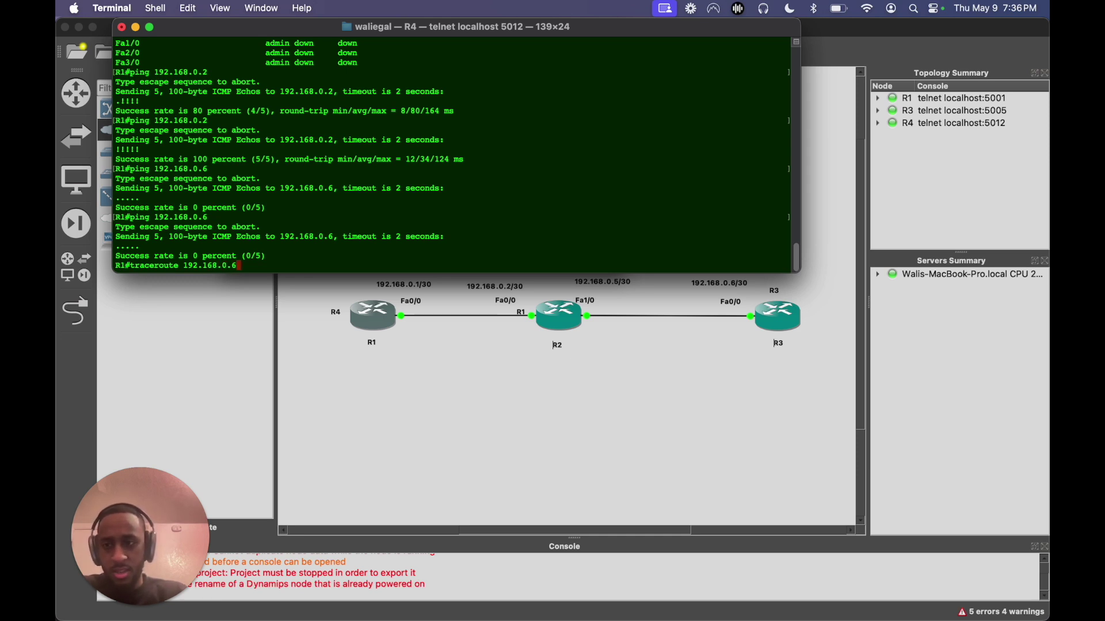
key("Return")
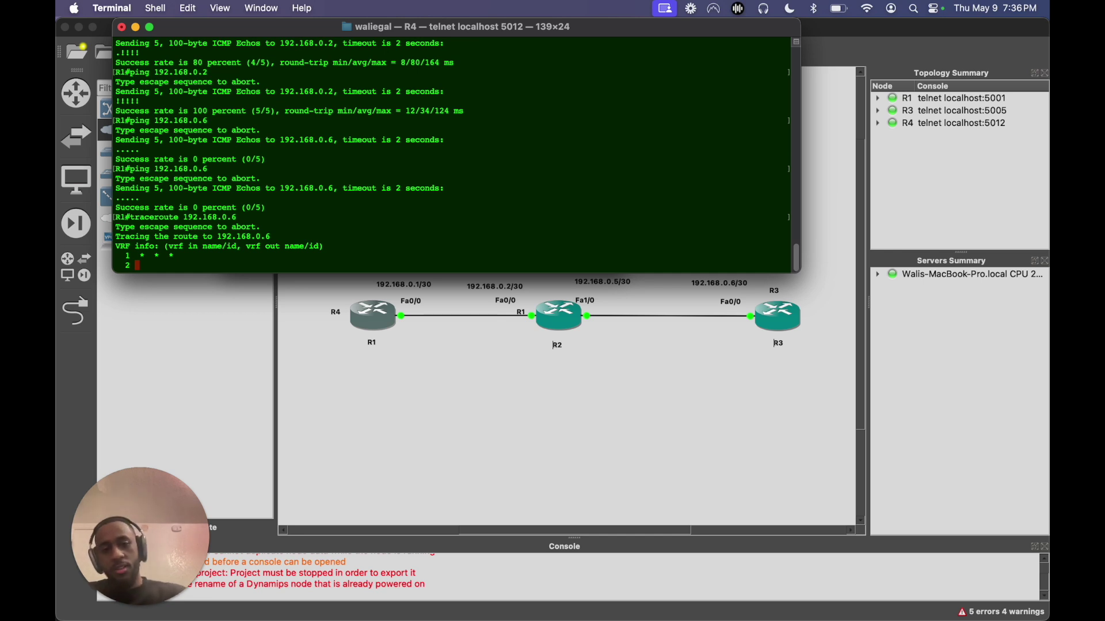
left_click(588, 389)
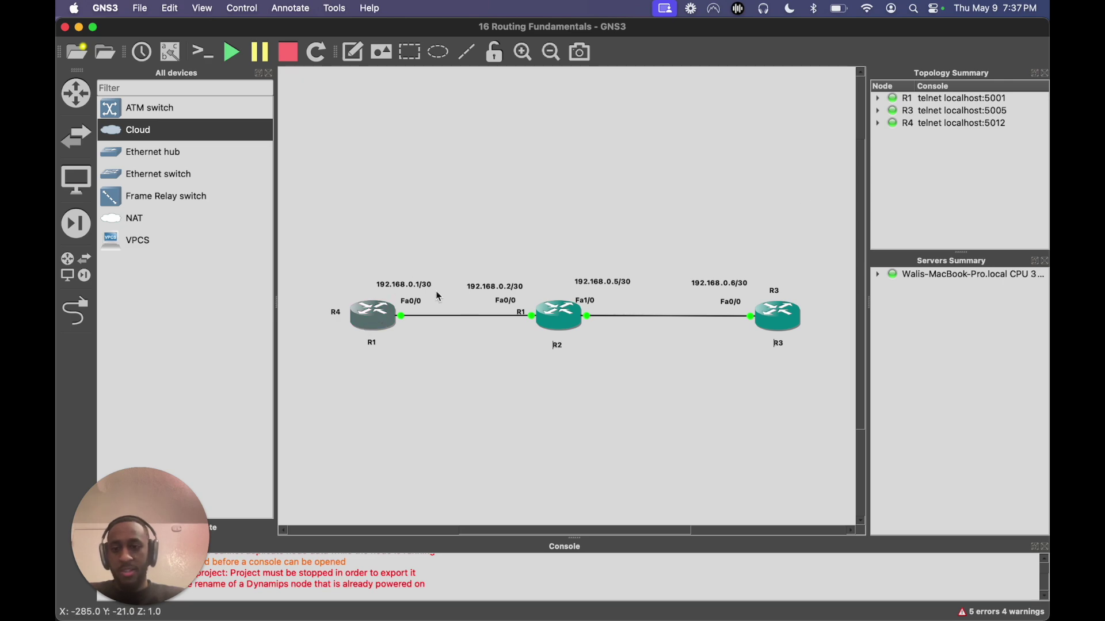
Abort R1's unanswered traceroute to 192.168.0.6 with Ctrl+Shift+6 and leave fresh R1# prompts
key("ctrl+Up")
left_click(244, 78)
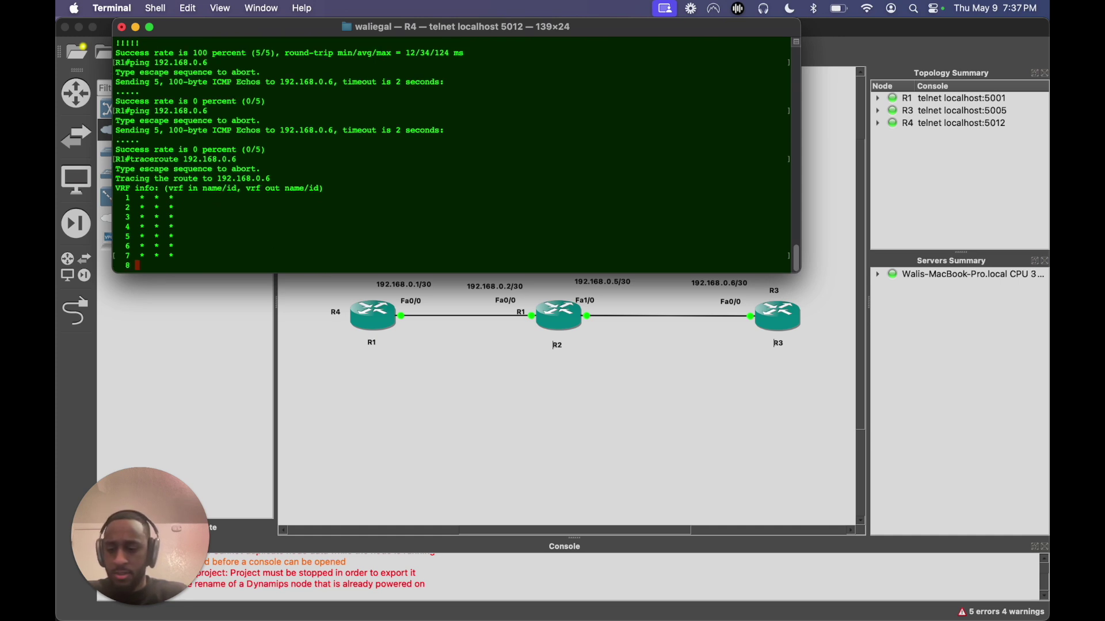
key("ctrl+shift+6")
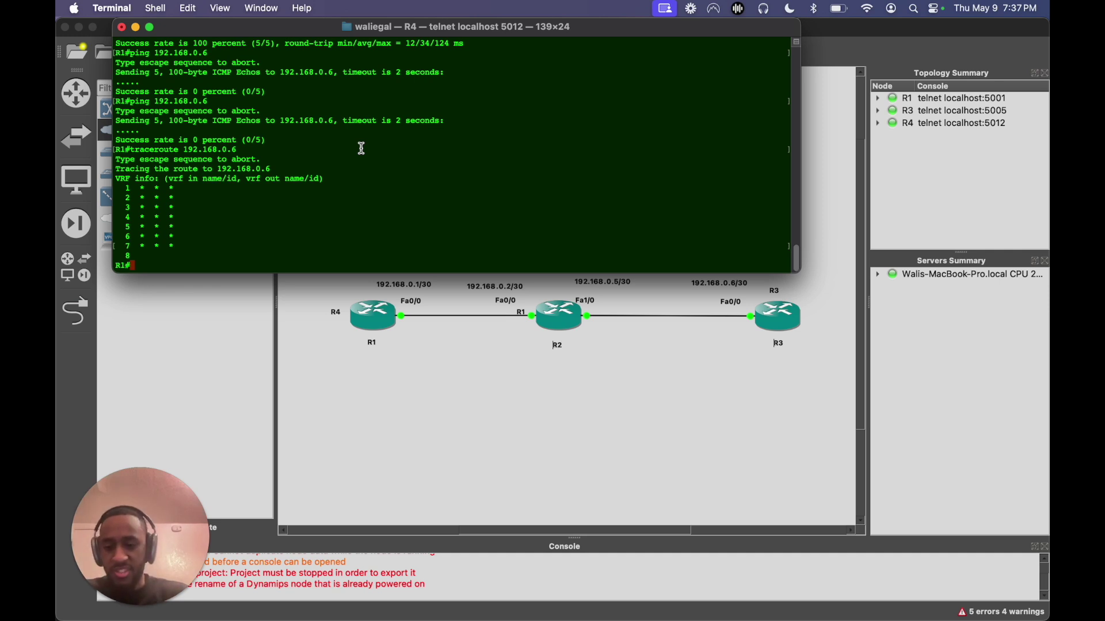
key("Return")
key("Return")
key("Return")
key("Return")
key("Return")
key("Return")
key("Return")
key("Return")
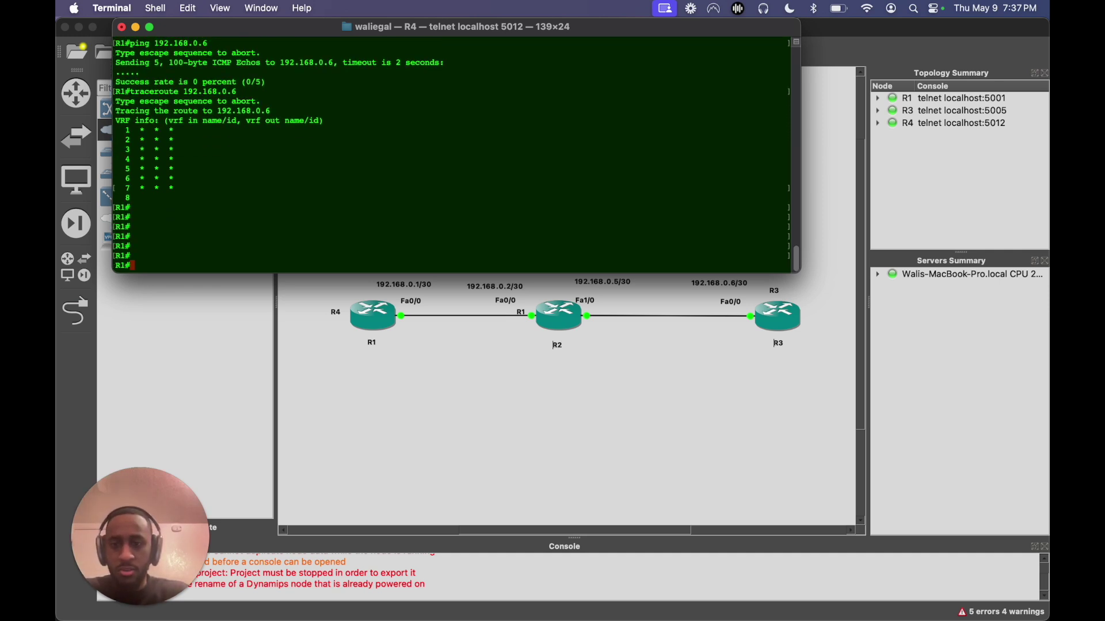
key("Return")
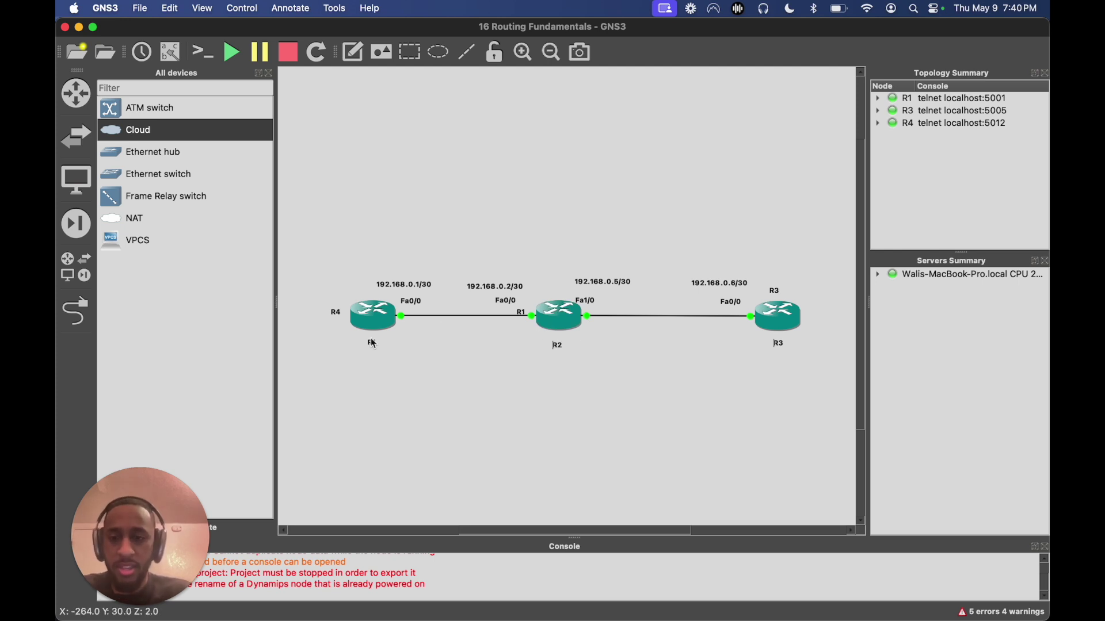
key("ctrl+Up")
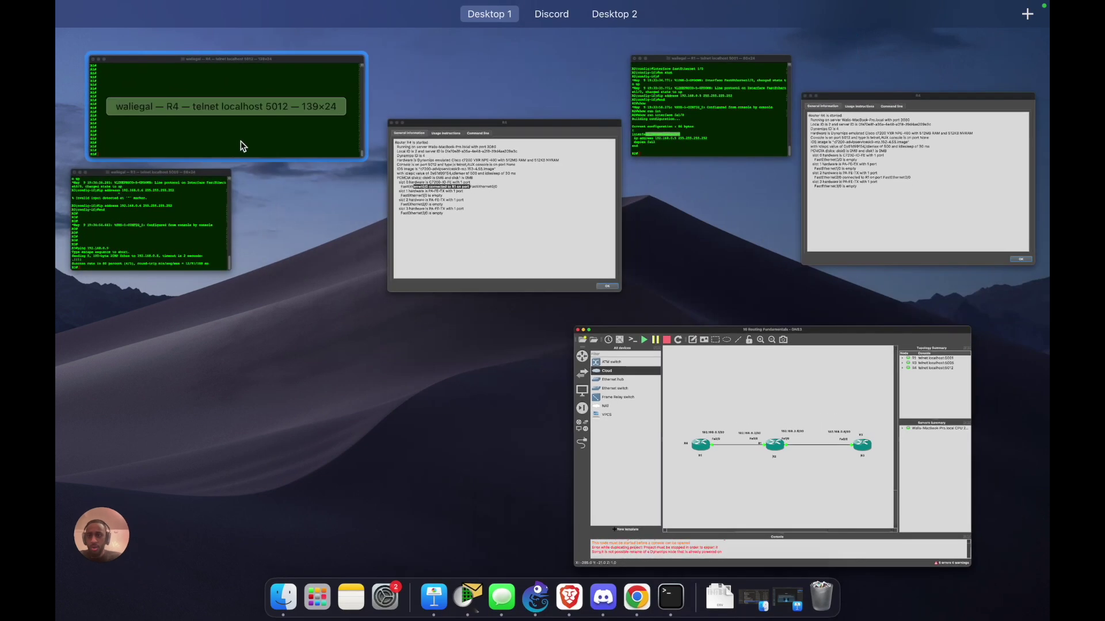
Enter global configuration mode on R1 with configure terminal
left_click(271, 54)
type("conf")
key("Tab")
type("t")
key("Tab")
key("Return")
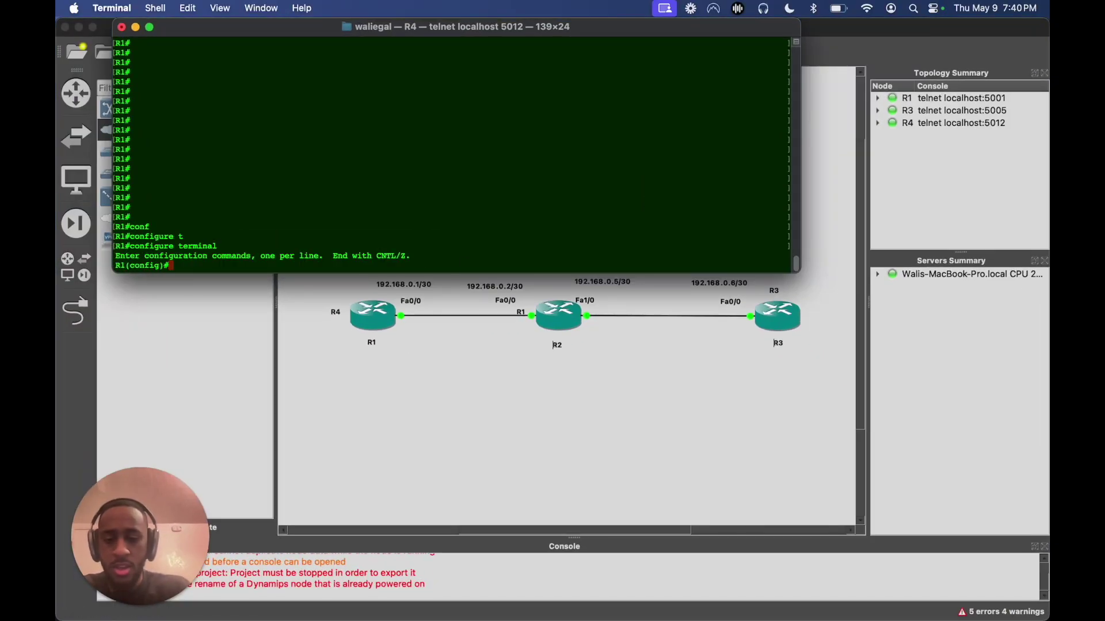
Add static route ip route 192.168.0.4 255.255.255.252 192.168.0.2 on R1
type("ip rou")
key("Tab")
type("te")
key("Tab")
type("192.1")
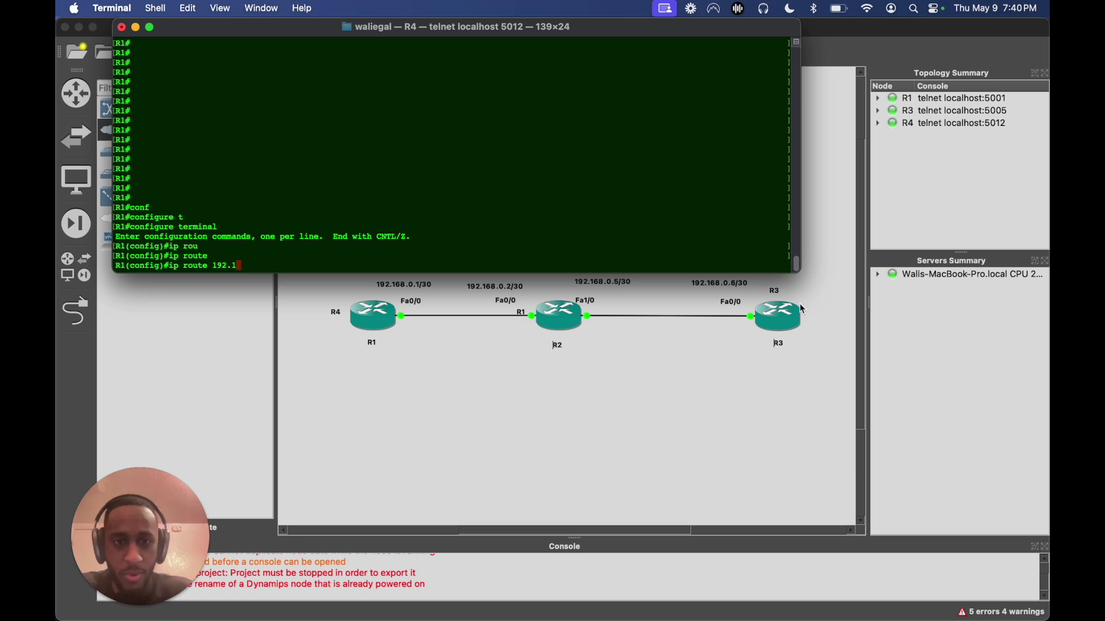
type("69")
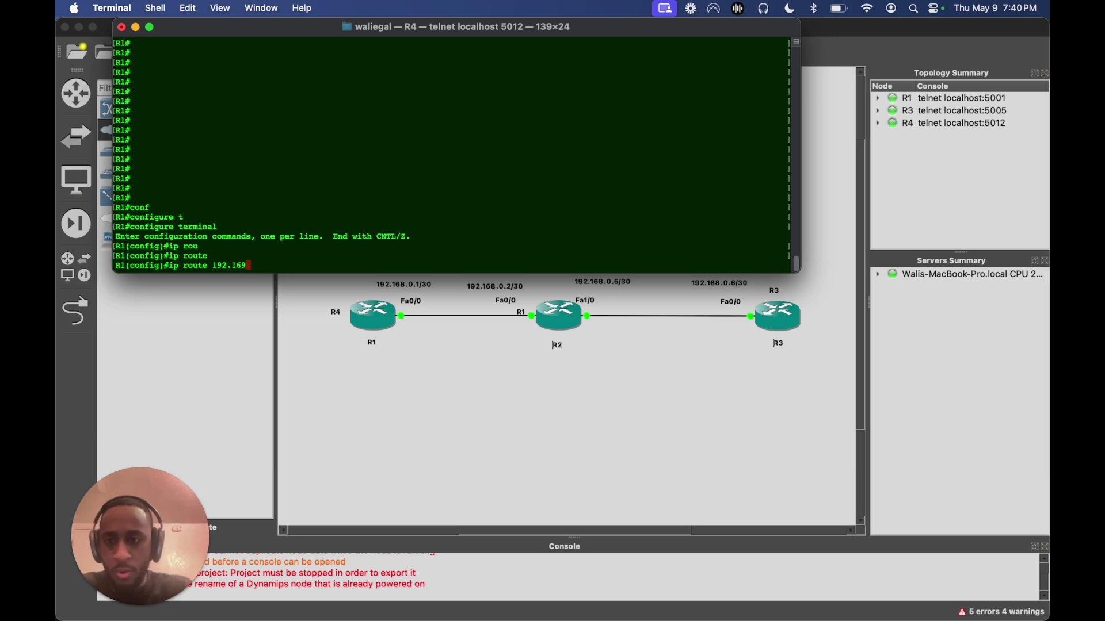
key("BackSpace")
type("8.0.")
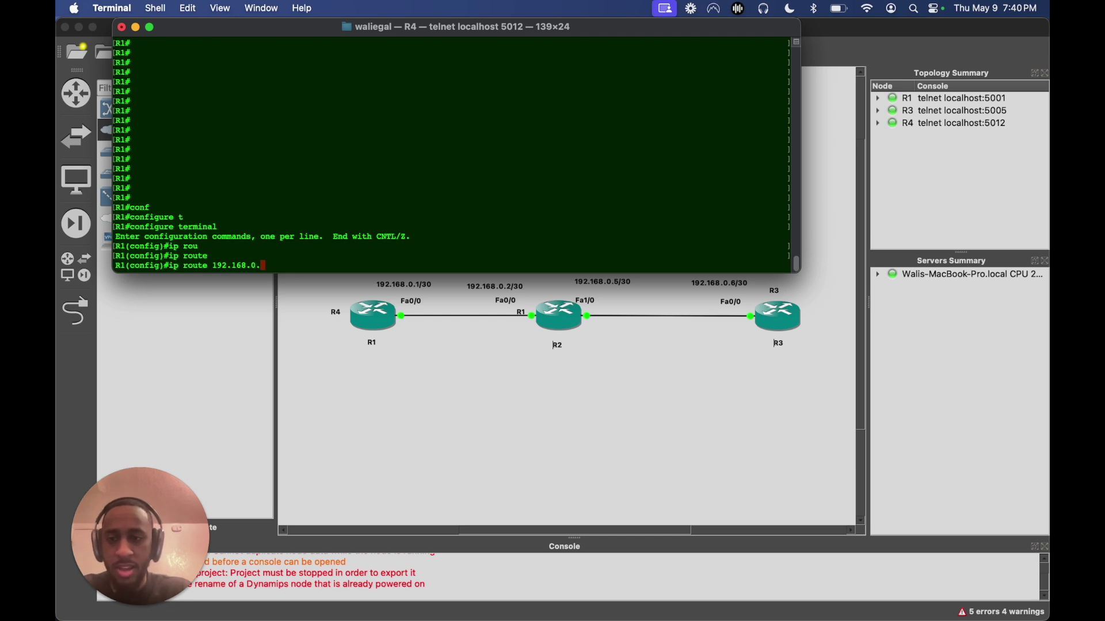
type("4")
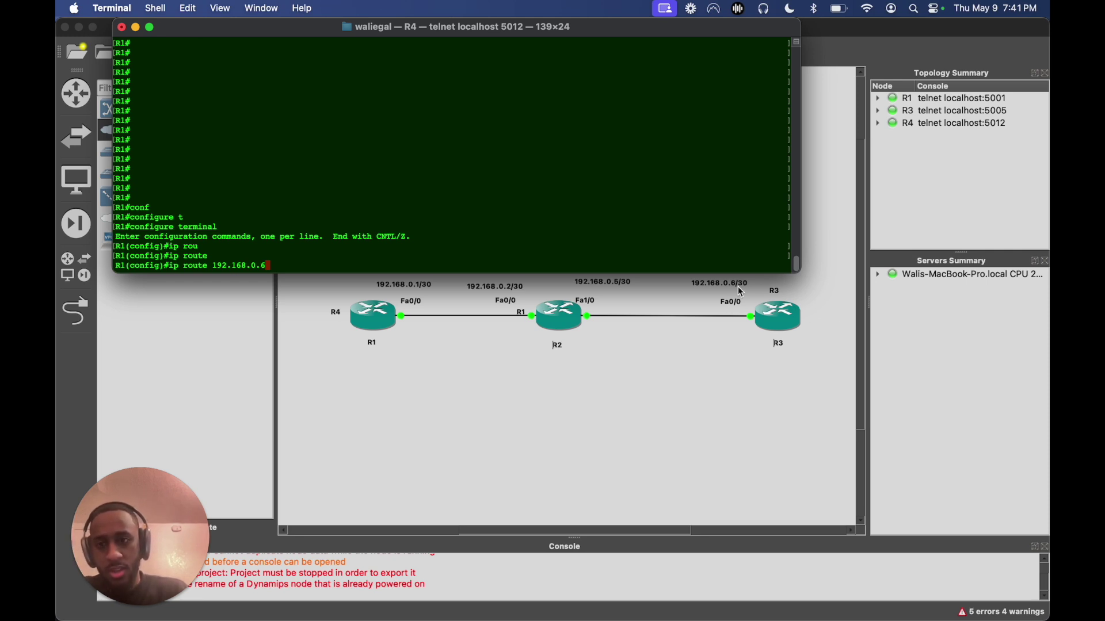
type("255")
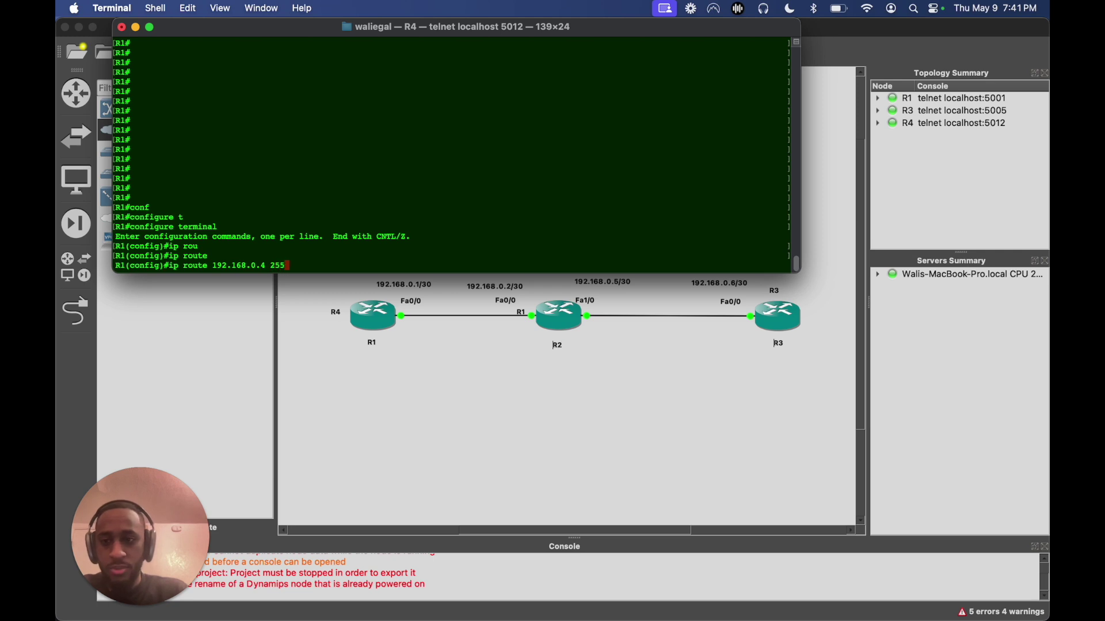
type(".255.2525")
key("BackSpace")
key("BackSpace")
key("BackSpace")
type("55.252")
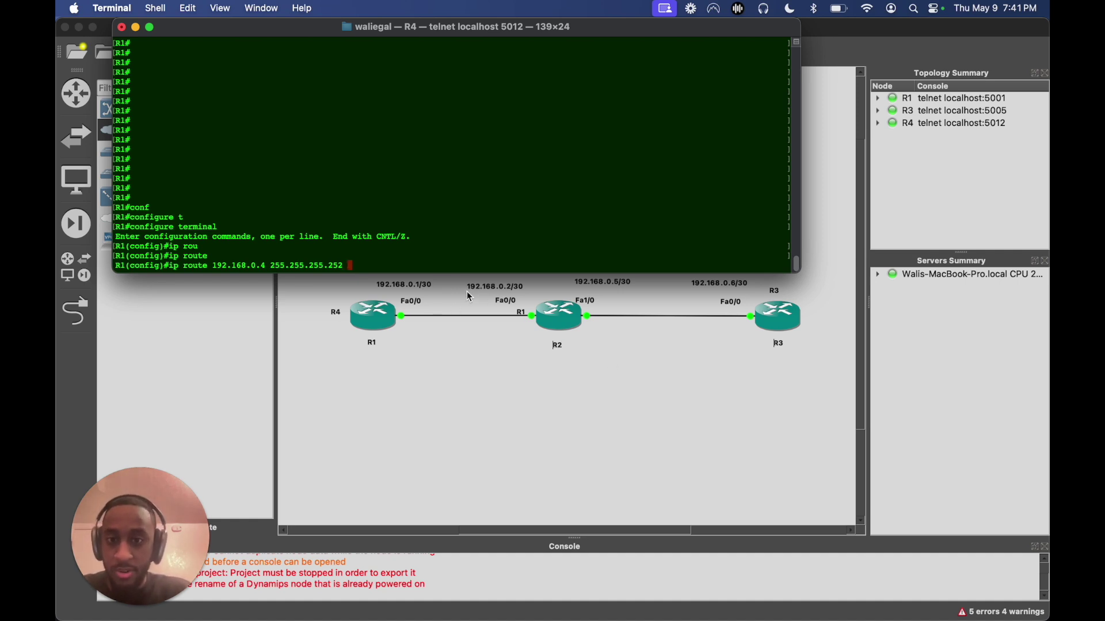
type(" 192.")
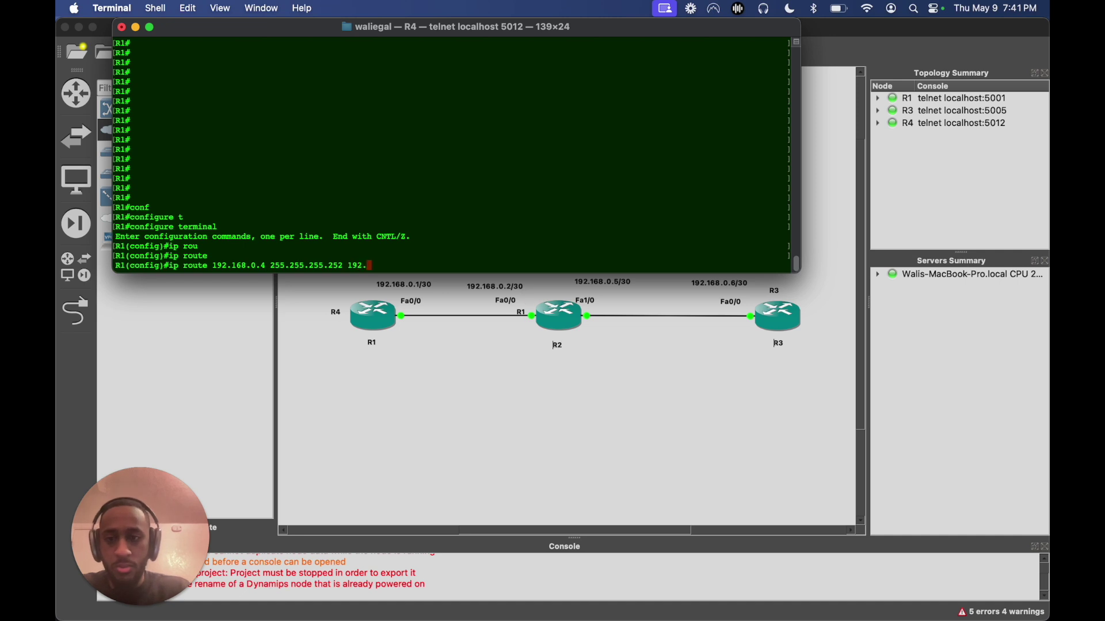
type("168.0.")
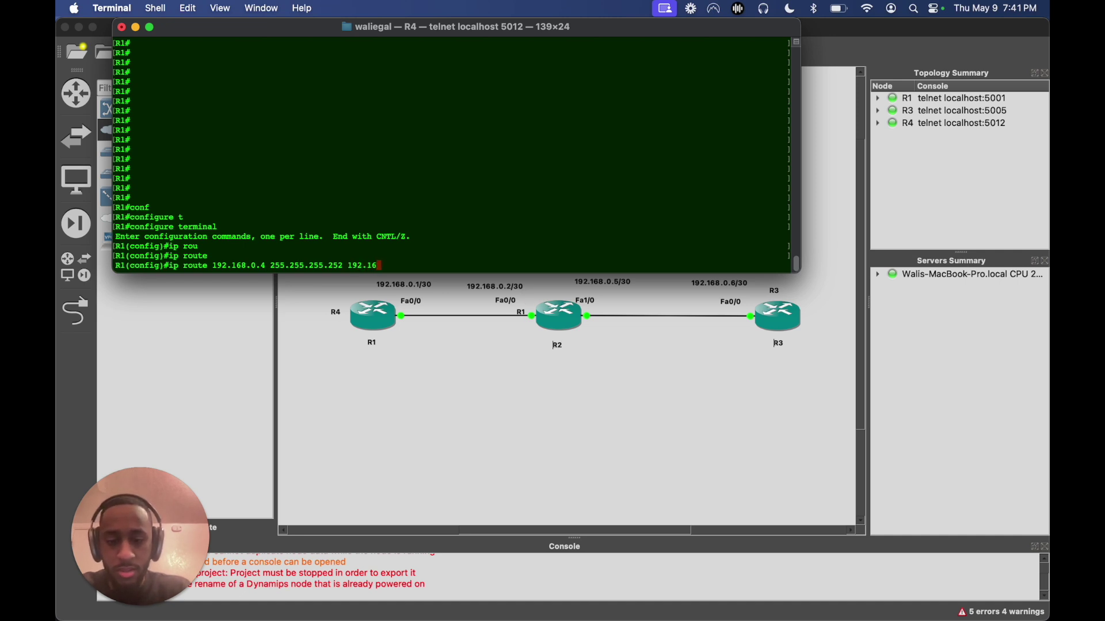
type("2")
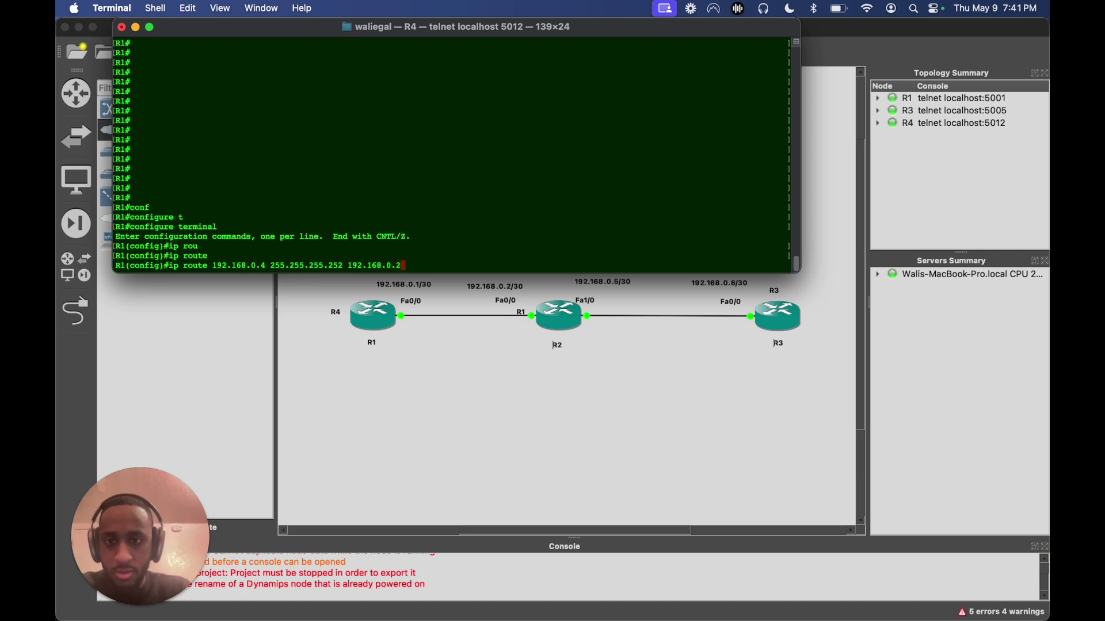
key("Return")
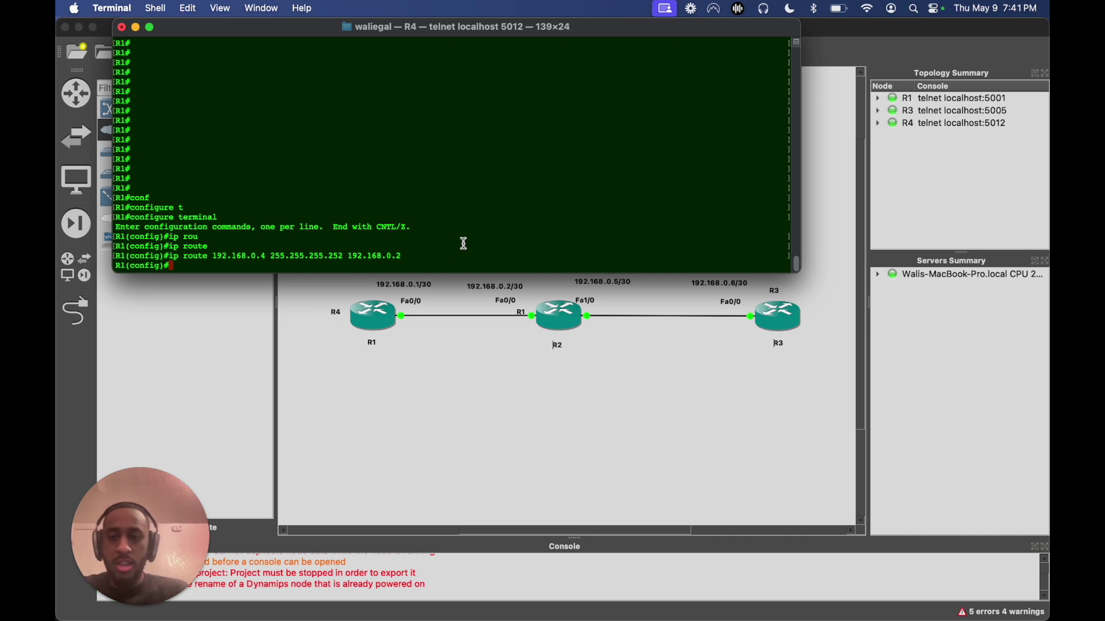
Exit configuration mode and ping 192.168.0.6 from R1, which still fails at 0/5
type("end")
key("Return")
type("ping ")
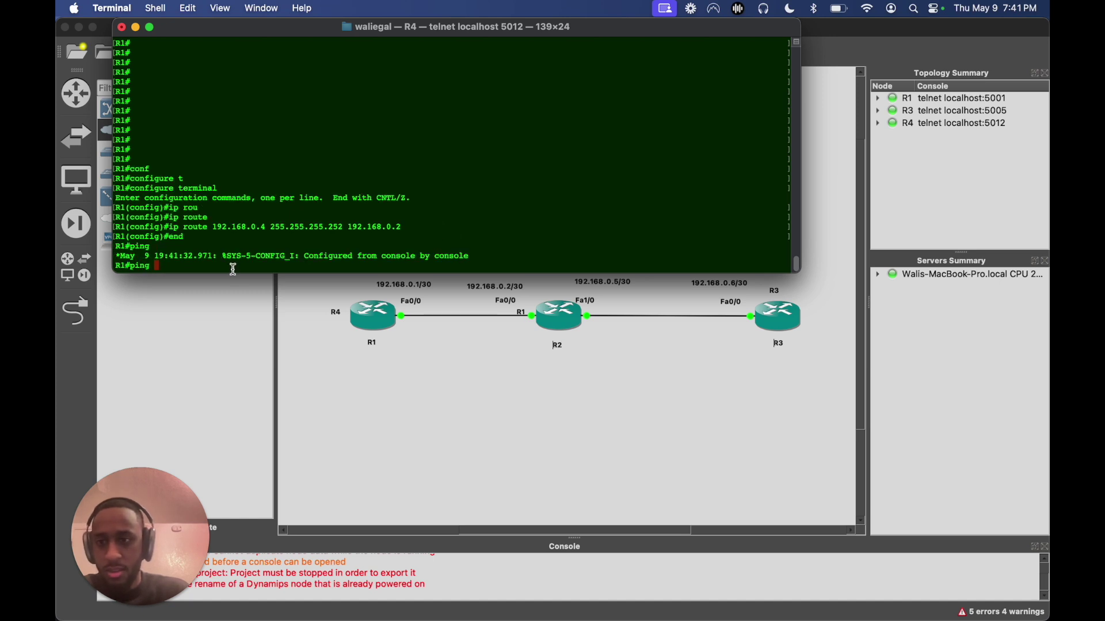
type("192.168.0.6")
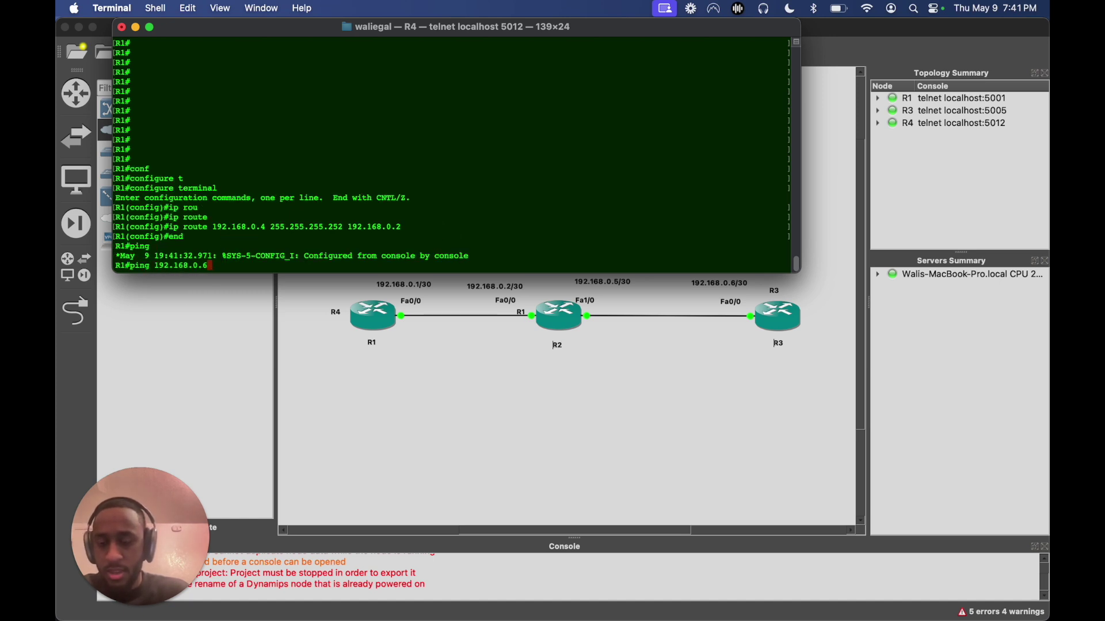
key("Return")
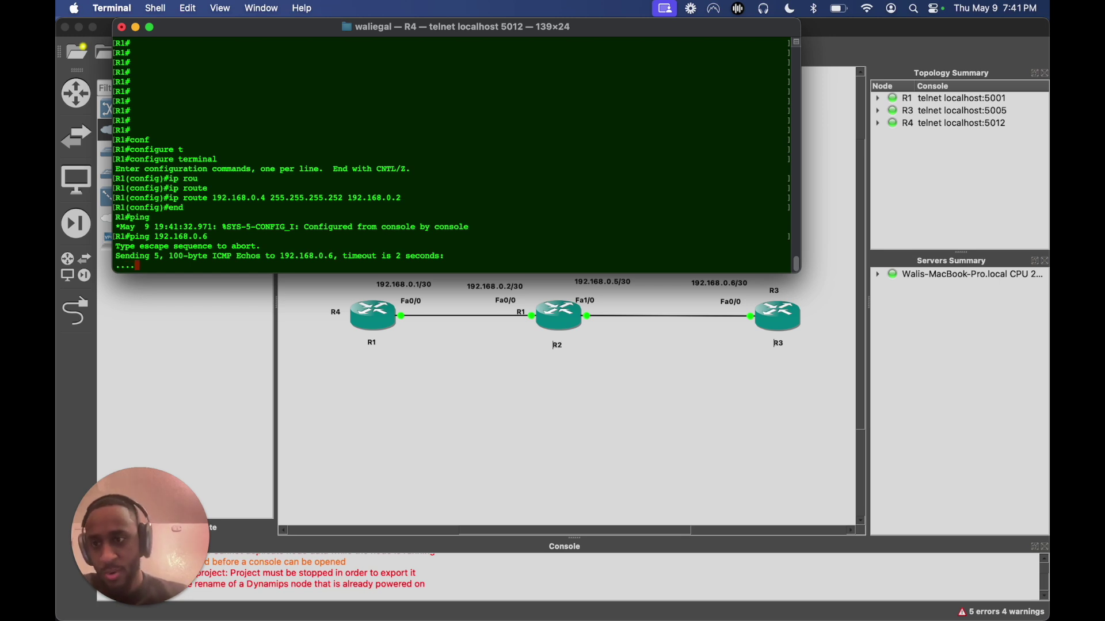
Traceroute 192.168.0.6 from R1, reaching only 192.168.0.2, then abort it
type("trace")
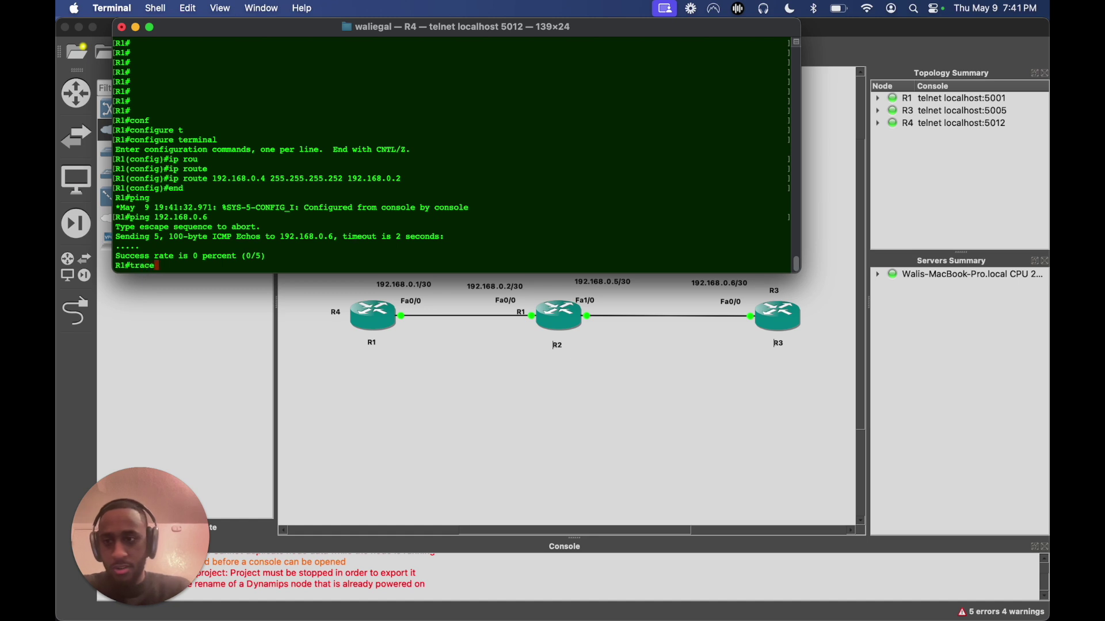
type("route 192.")
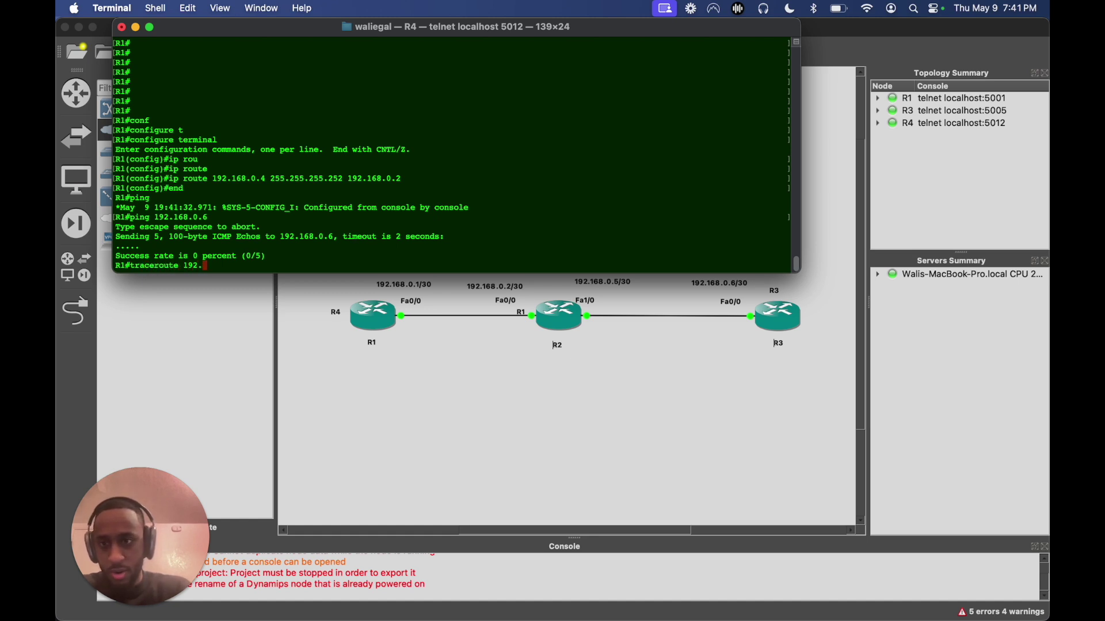
type("168.0.")
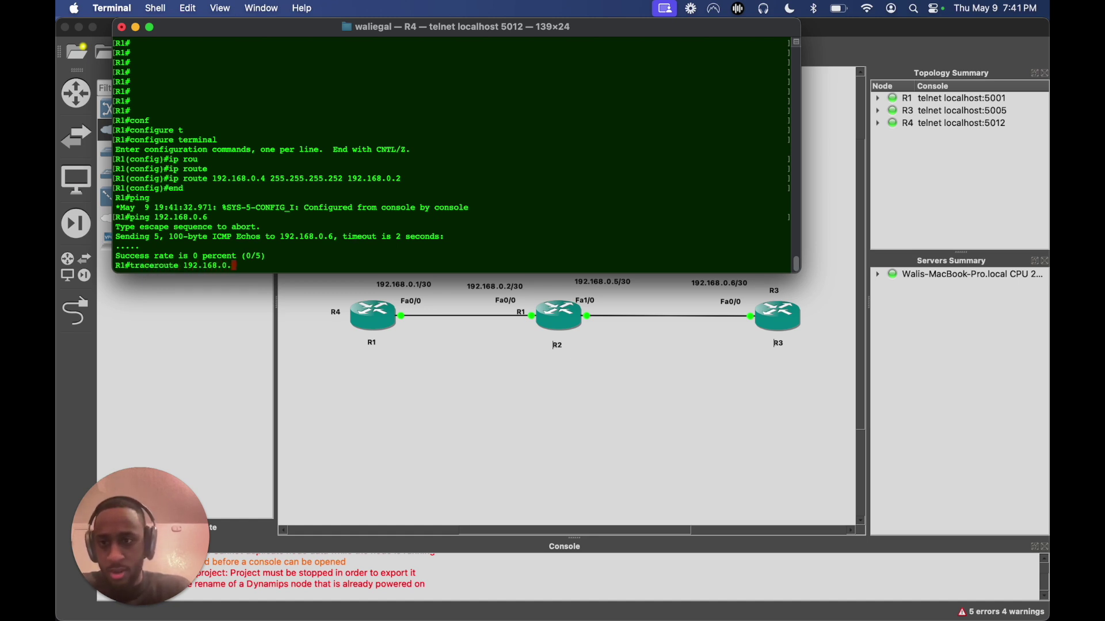
type("6")
key("Return")
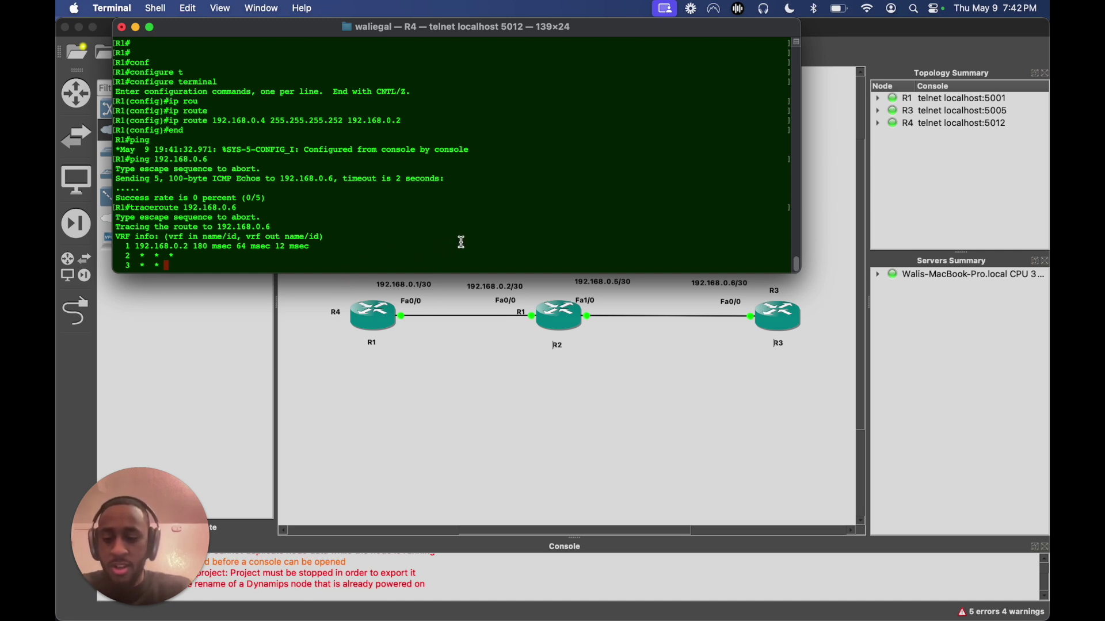
key("ctrl+shift+6")
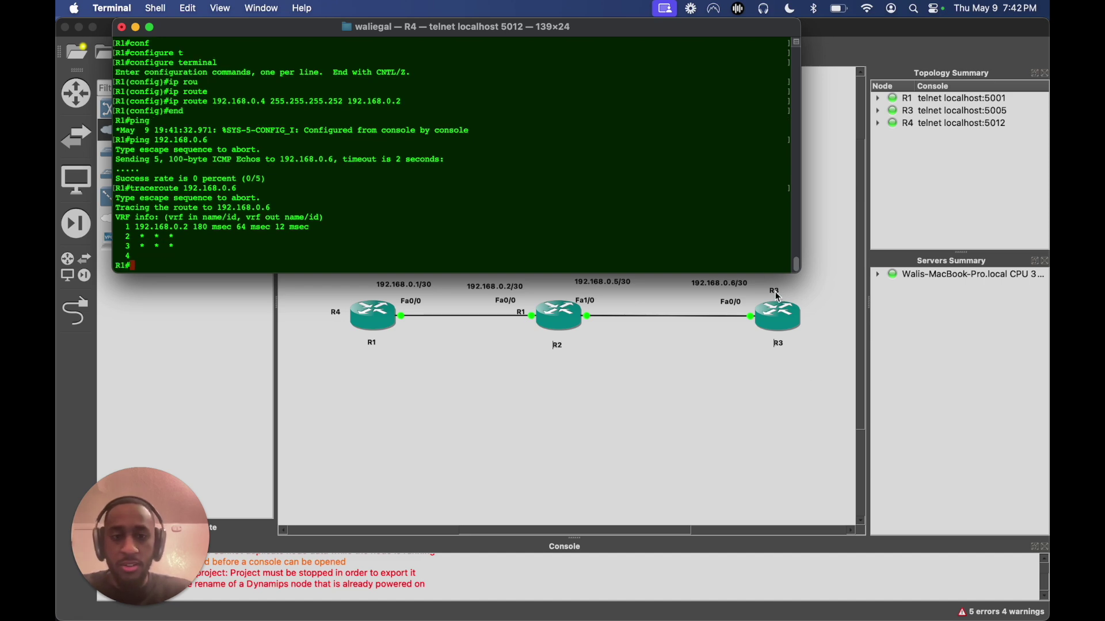
Bring the R3 console forward and enter global configuration mode
left_click(678, 418)
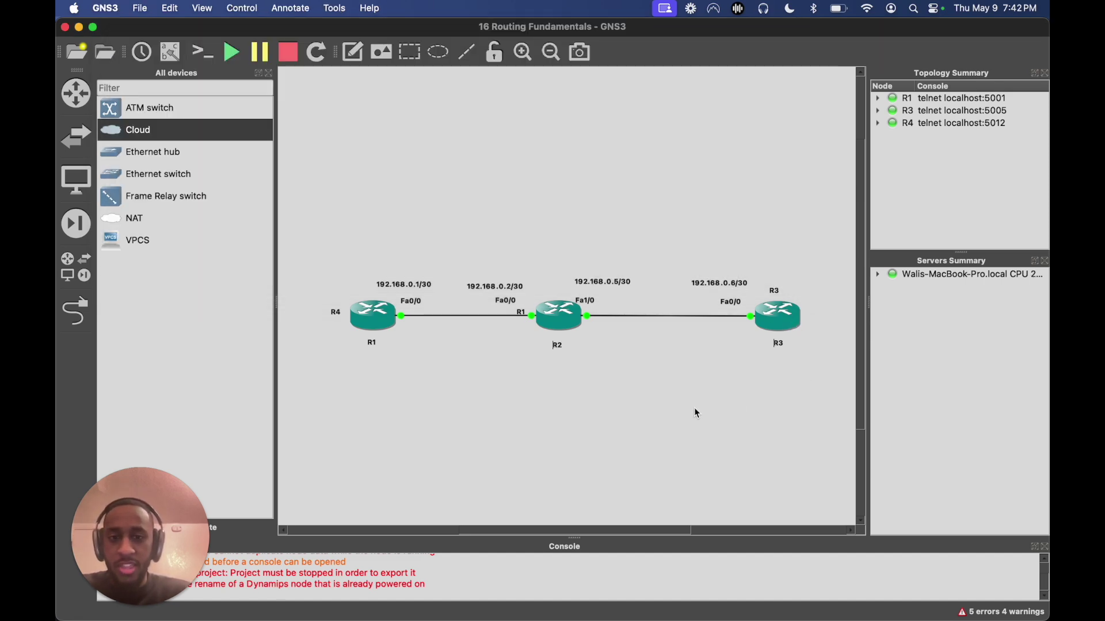
key("ctrl+Up")
left_click(662, 94)
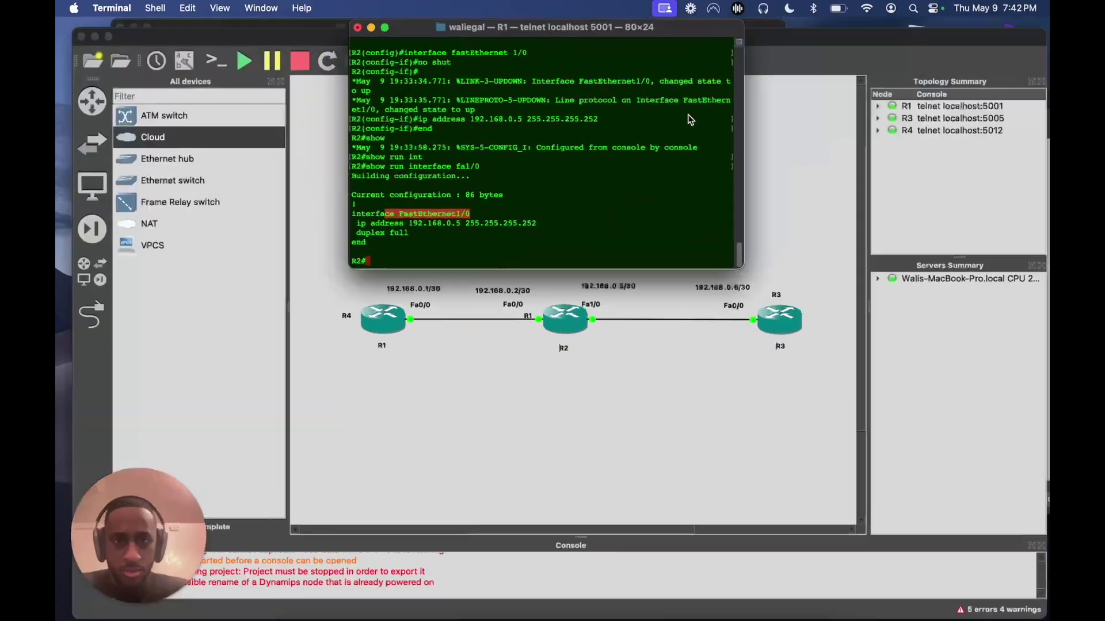
key("ctrl+Up")
key("ctrl+Up")
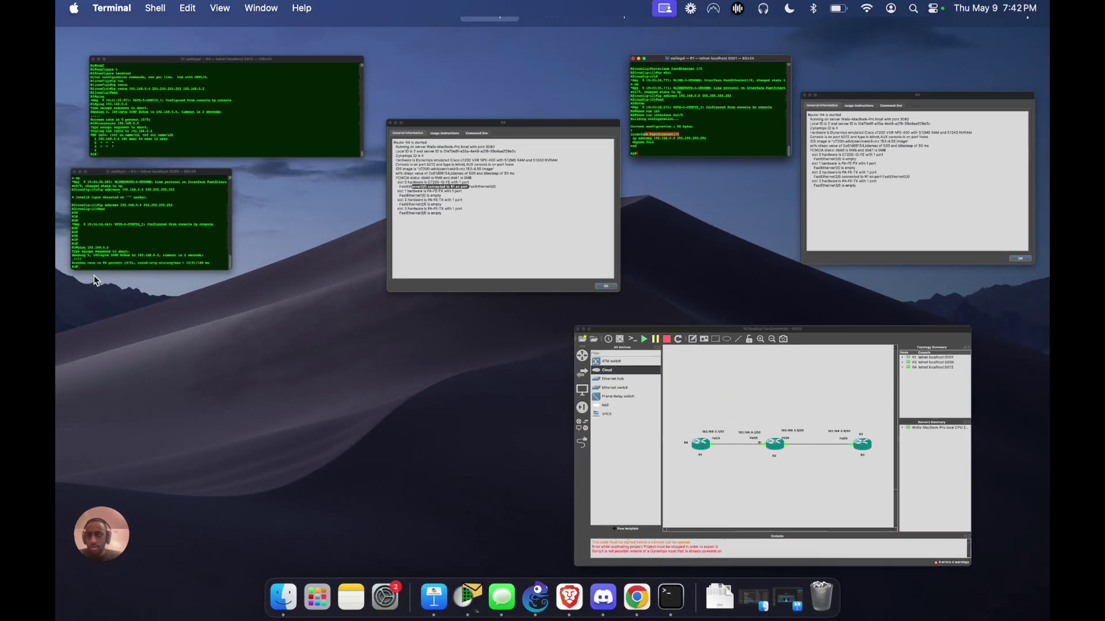
key("ctrl+Up")
left_click(144, 230)
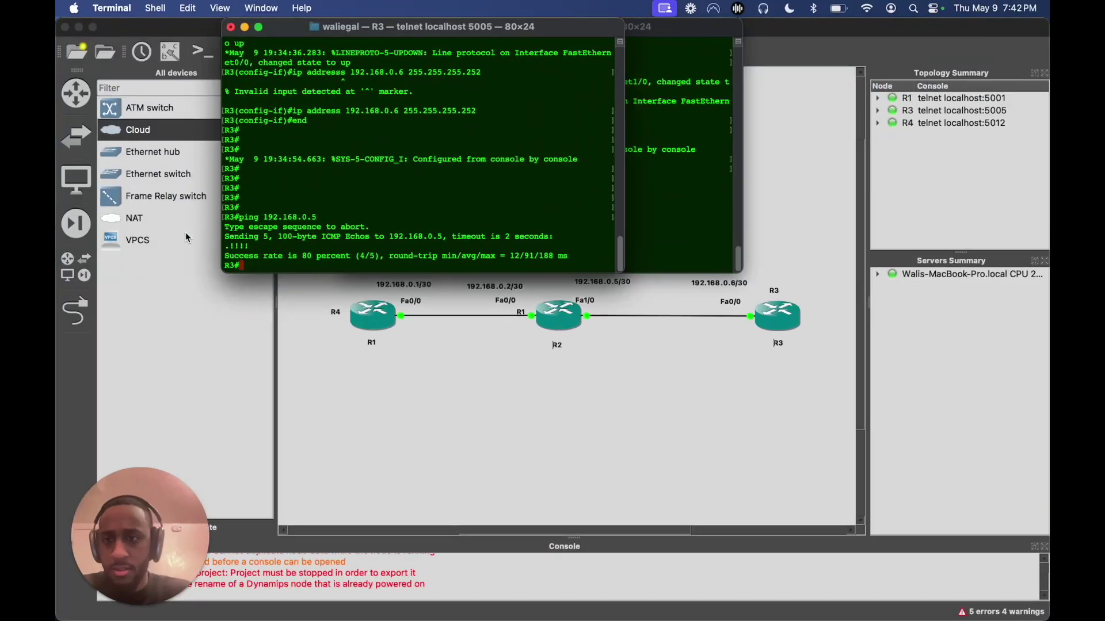
type("conf")
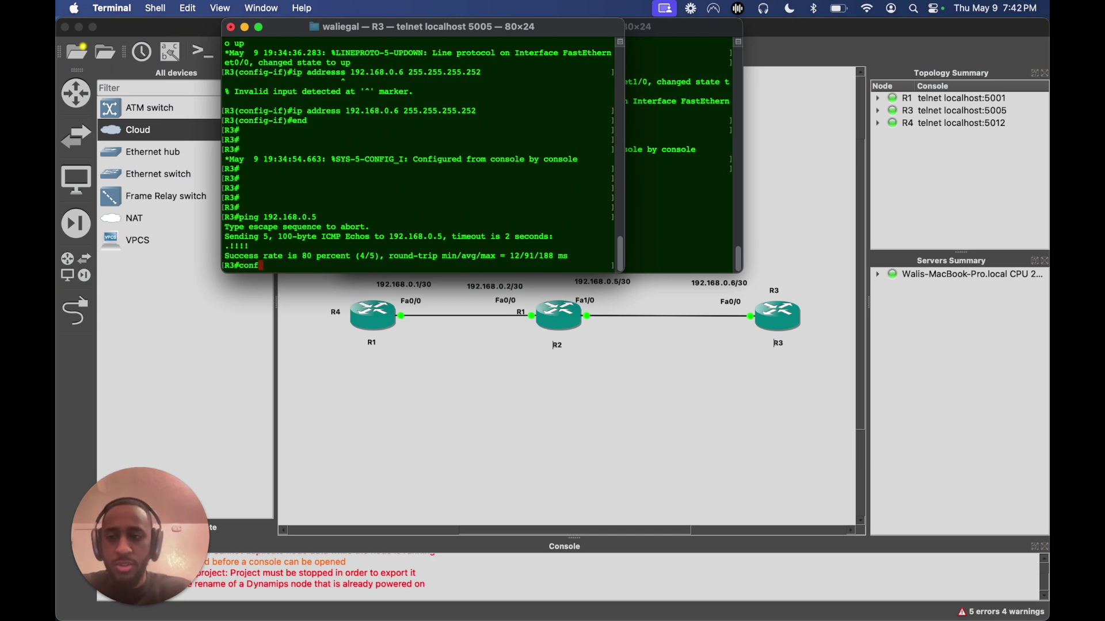
key("Tab")
type("t")
key("Tab")
key("Return")
Add static route ip route 192.168.0.0 255.255.255.252 192.168.0.5 on R3 and exit config
type("ip rou")
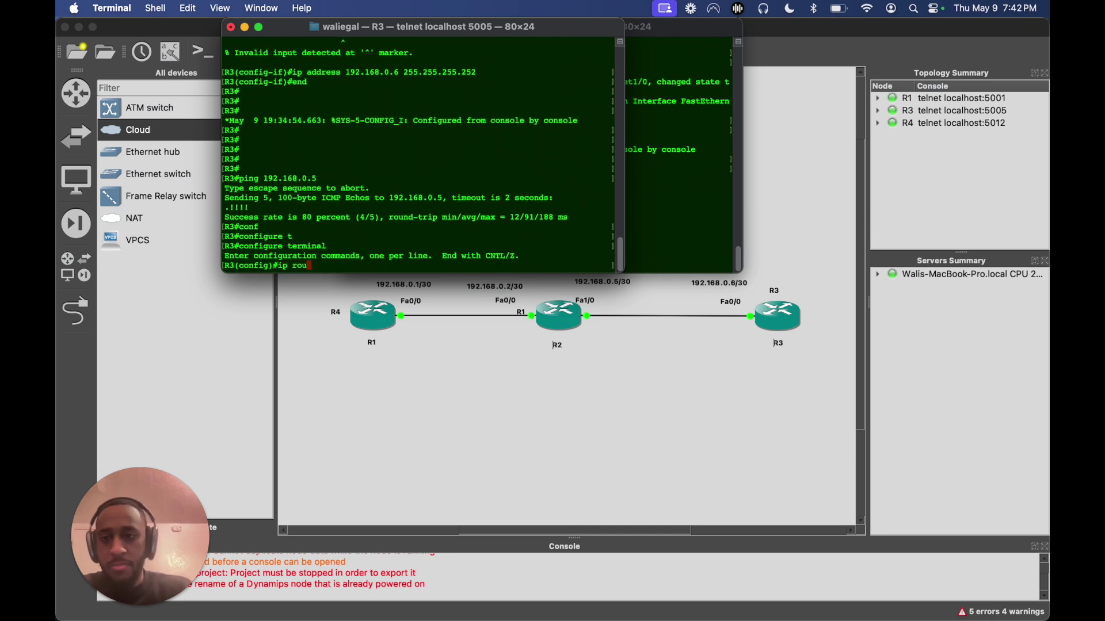
key("Tab")
type("192.1")
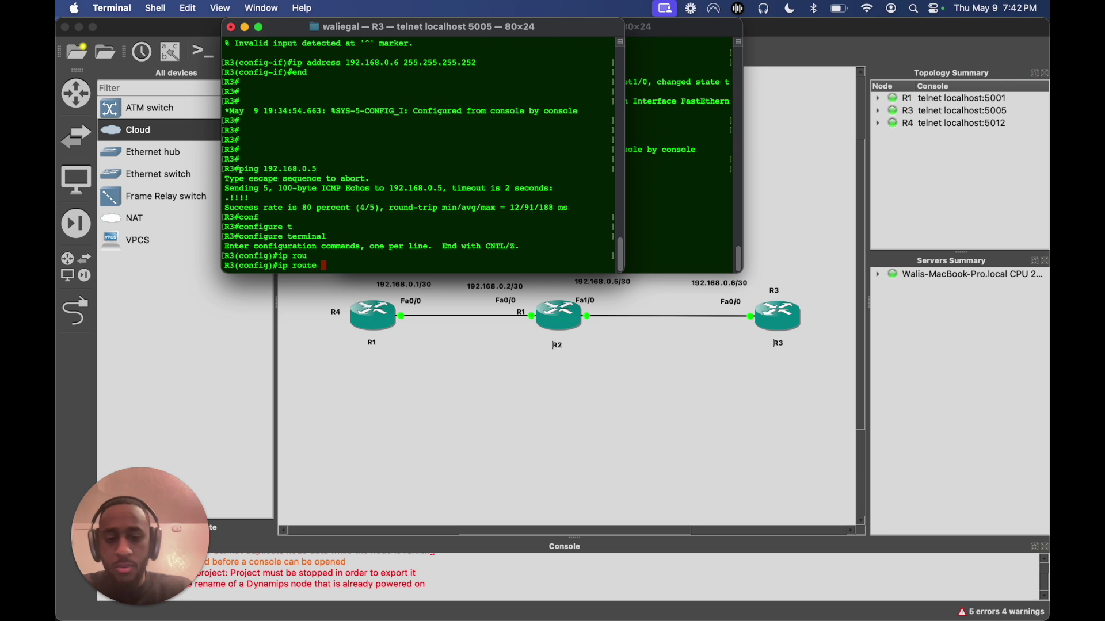
type("68.0.")
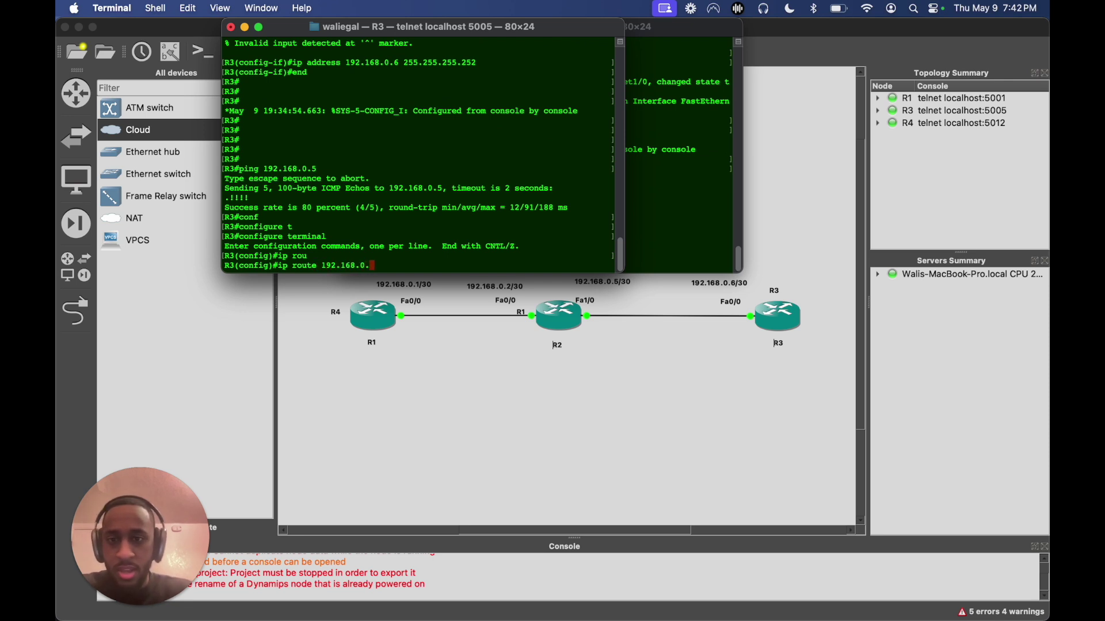
type("0 255.255.255.252")
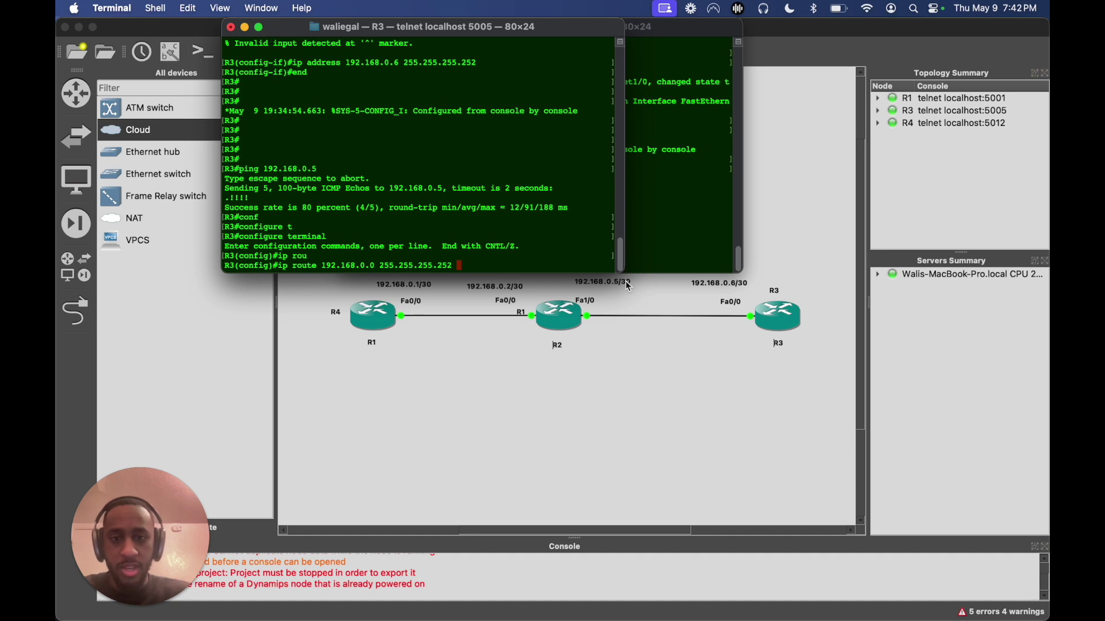
type("192.168,")
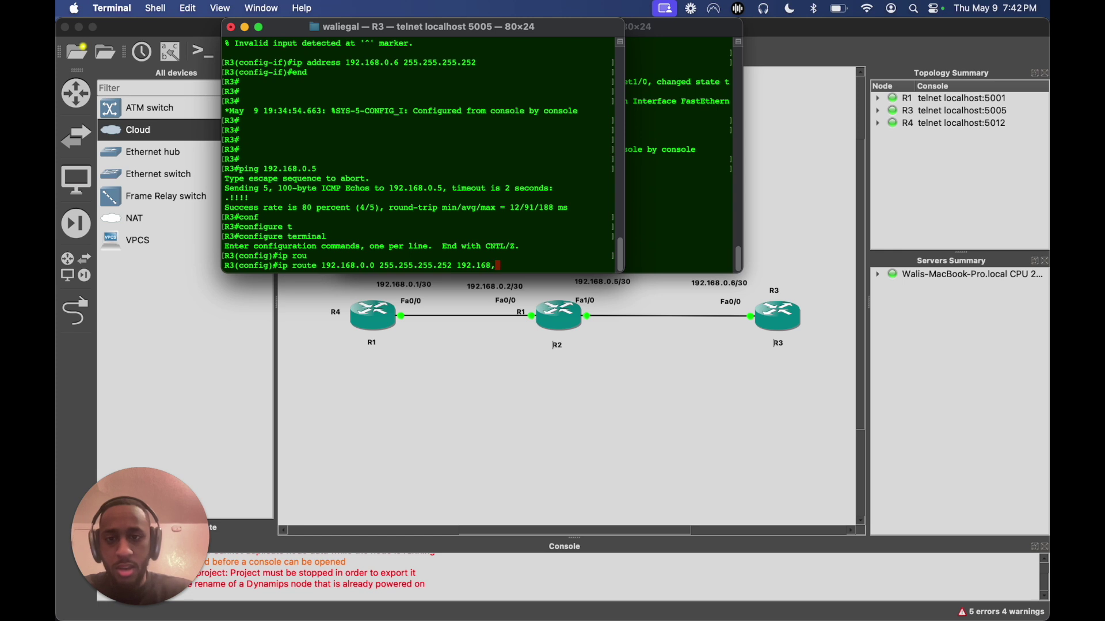
key("BackSpace")
type(".0.5")
key("Return")
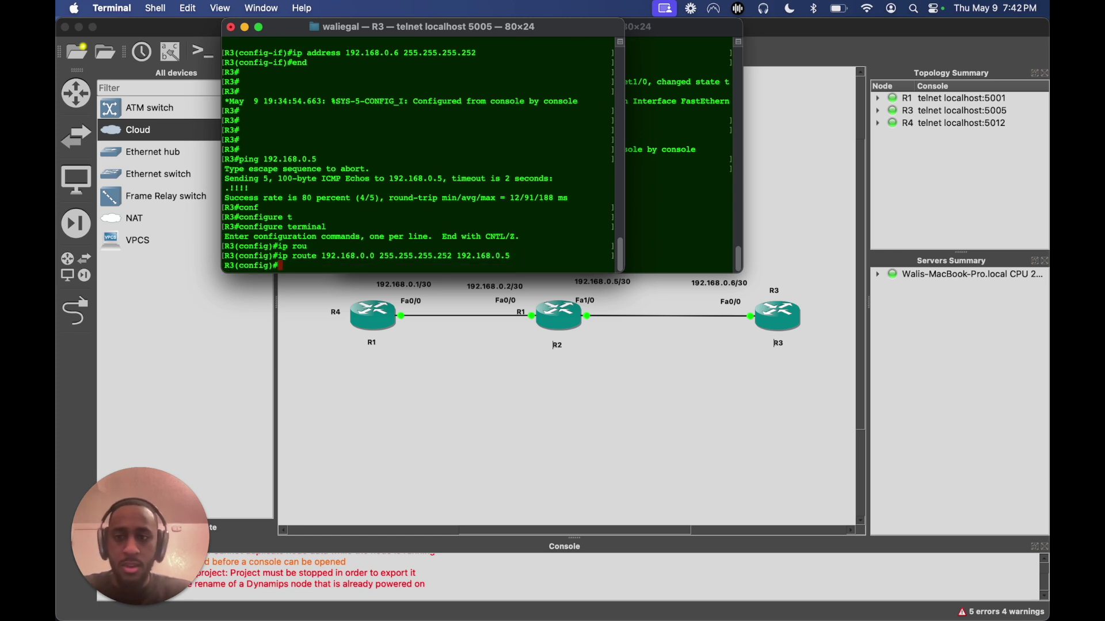
type("end")
key("Return")
Ping from R3 successfully, then rerun R1's ping to 192.168.0.6, now succeeding 5/5
type("ping ")
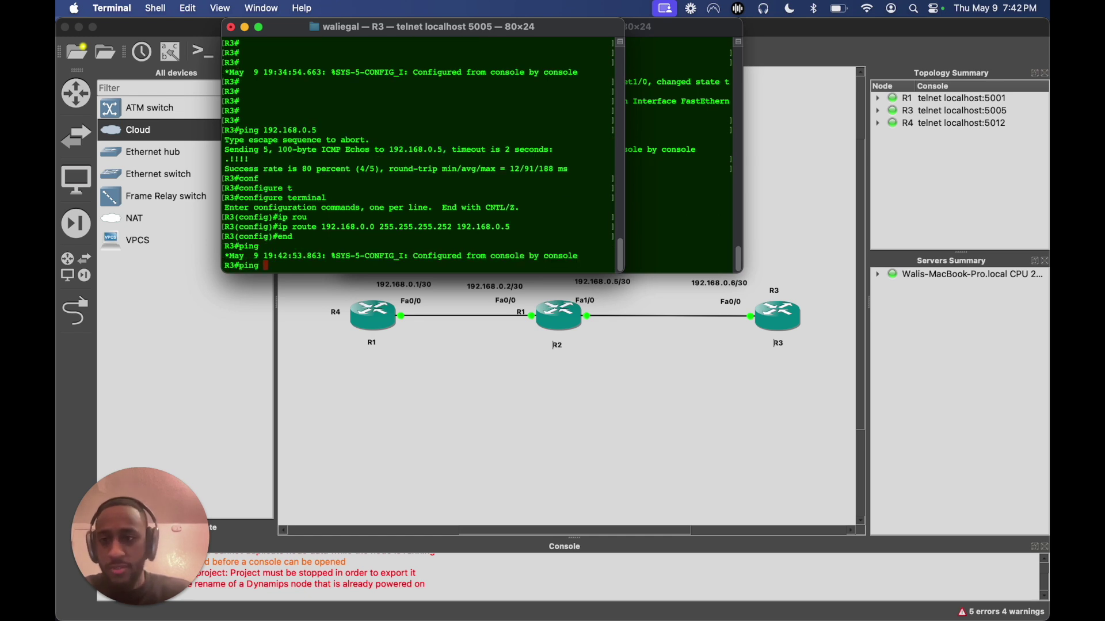
type("192.168.0.5")
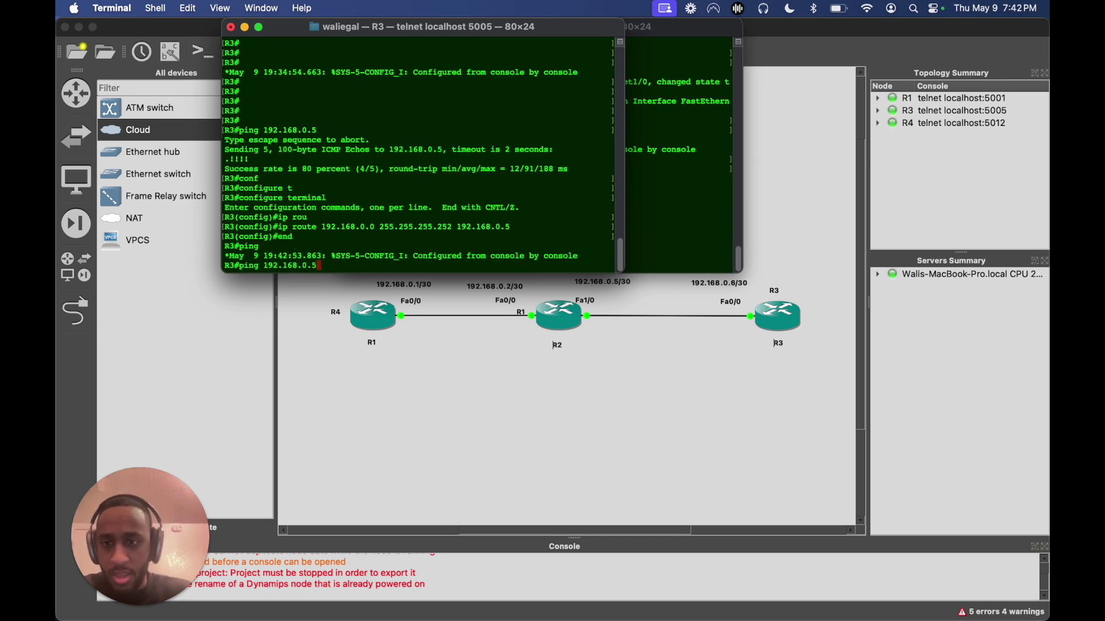
key("Return")
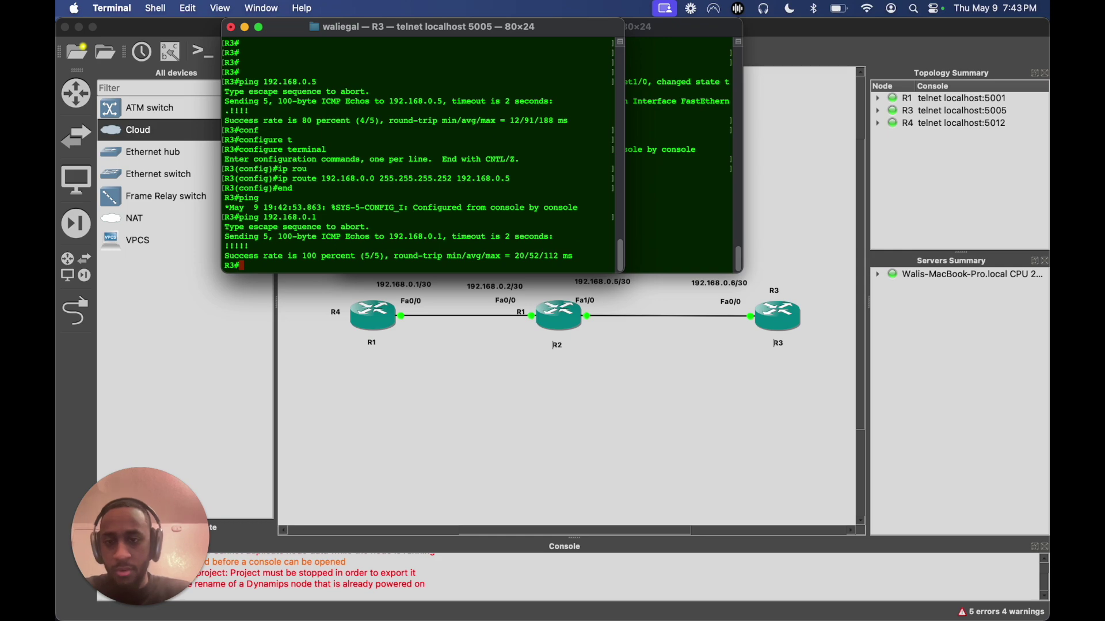
left_click(649, 217)
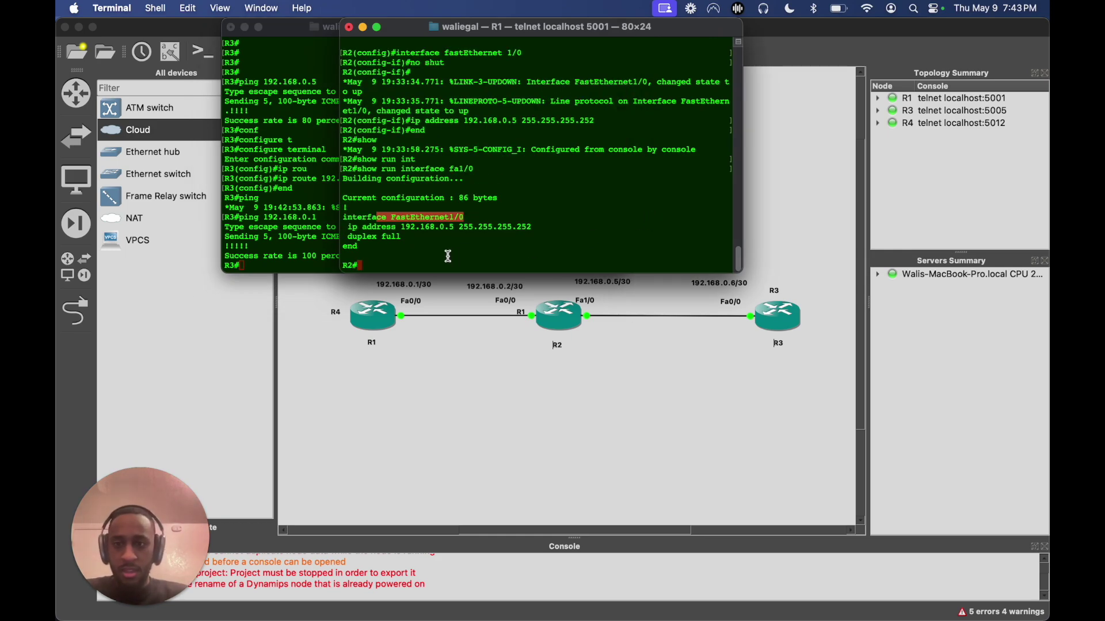
key("ctrl+Up")
left_click(117, 171)
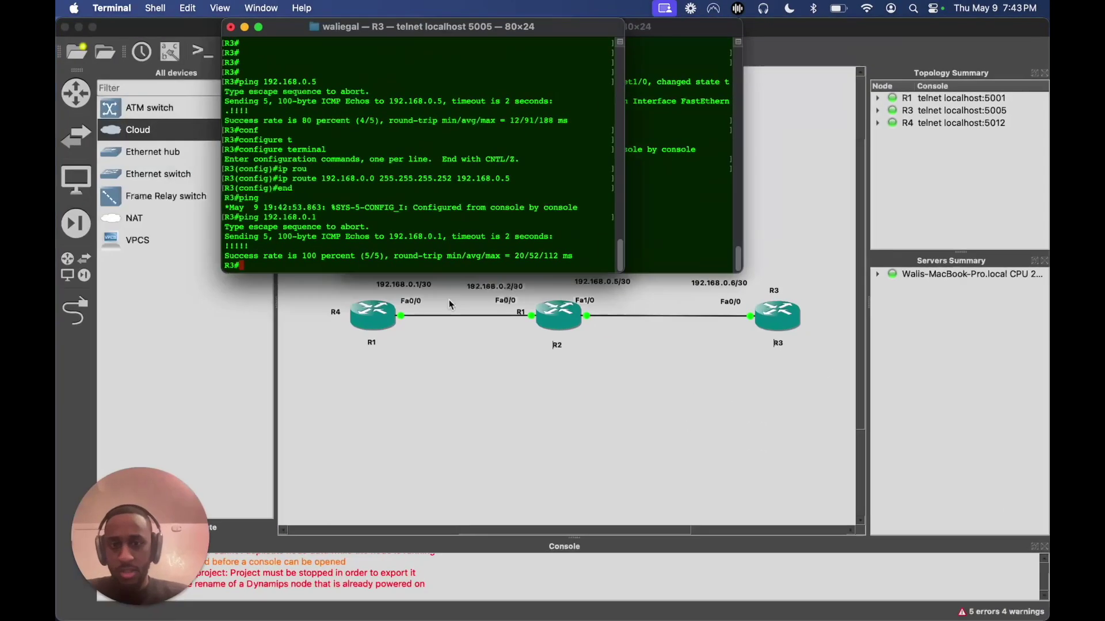
key("ctrl+Up")
left_click(196, 84)
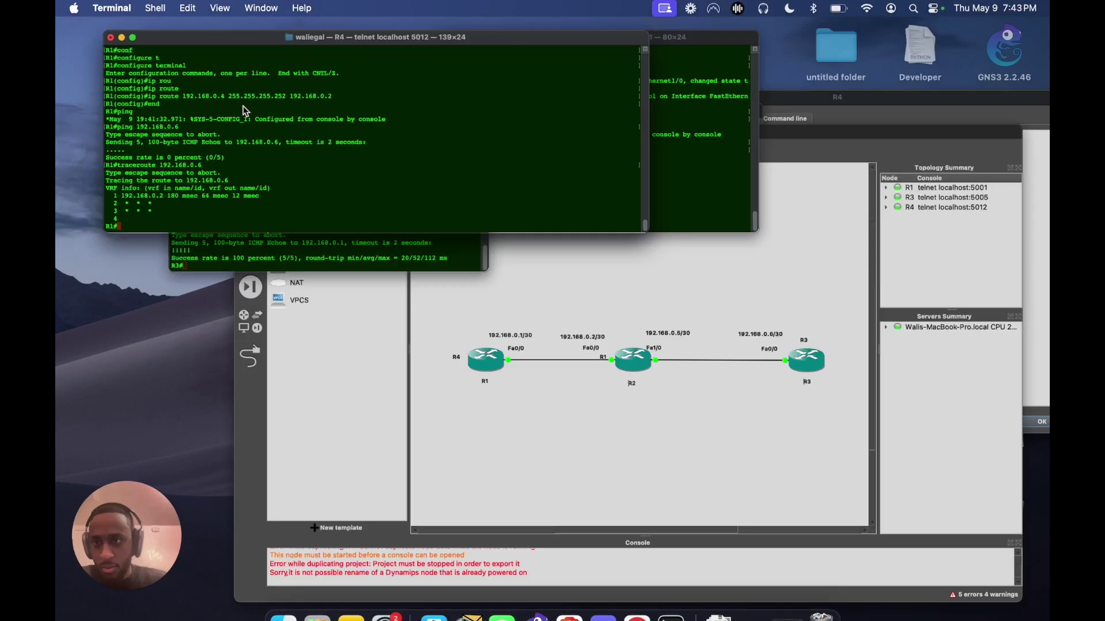
type("ping 192.168.0.6")
key("Up")
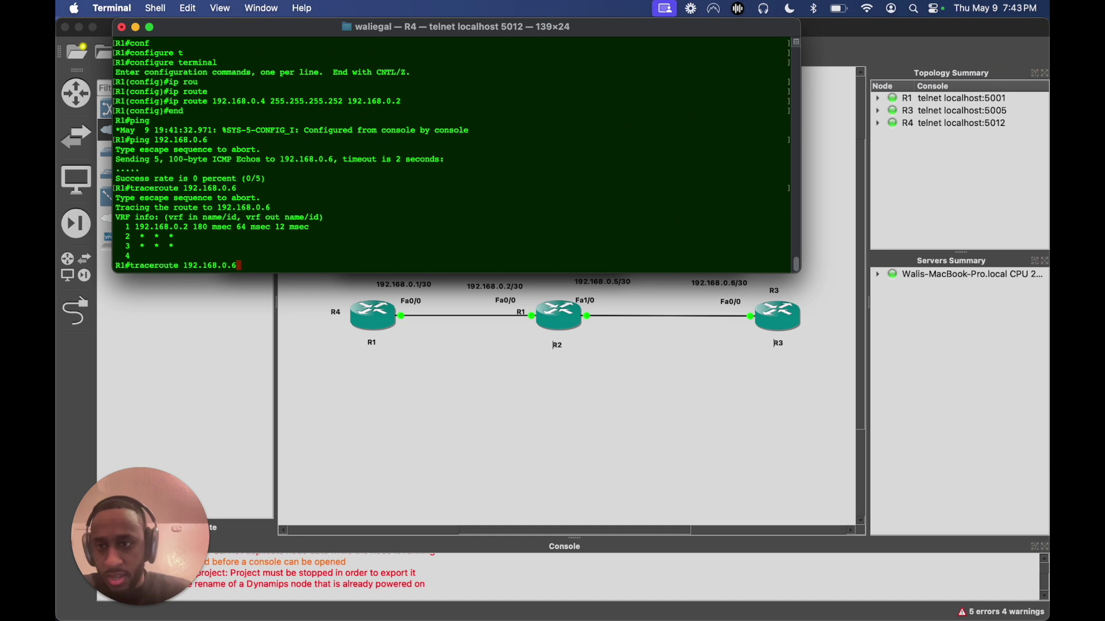
key("Up")
key("Return")
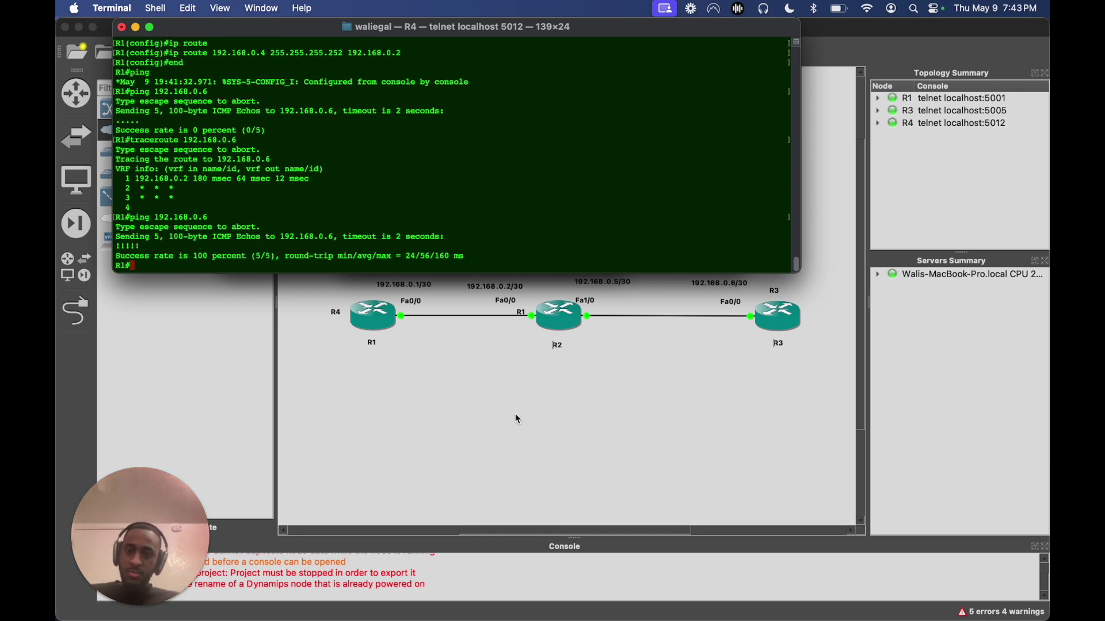
Bring GNS3 forward and view, then close, the leftmost router's node information
left_click(448, 394)
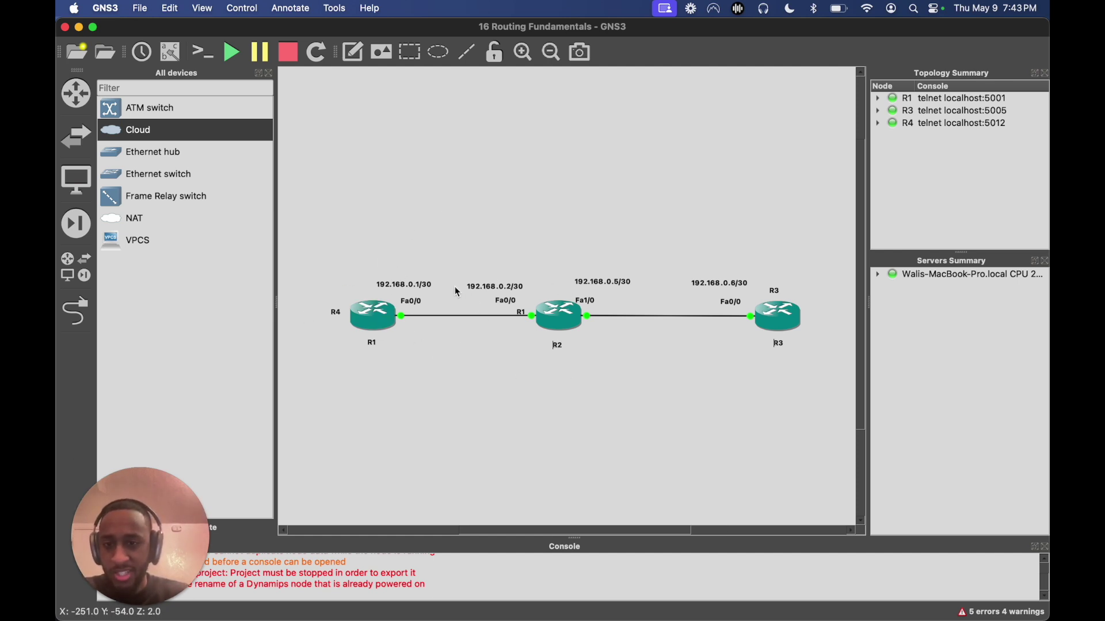
right_click(379, 315)
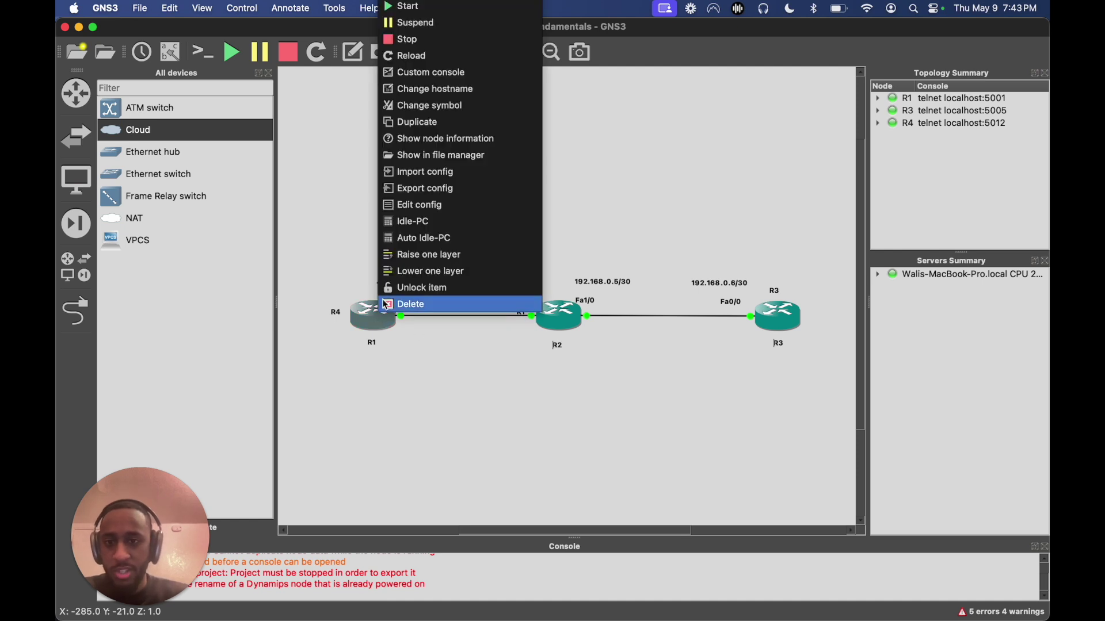
left_click(470, 143)
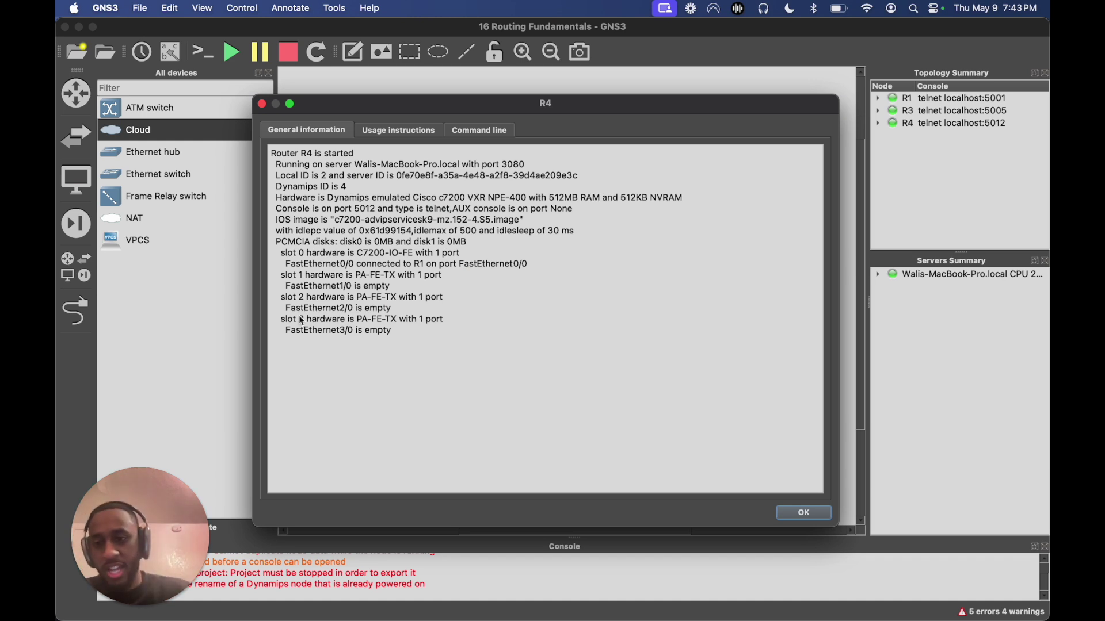
key("Return")
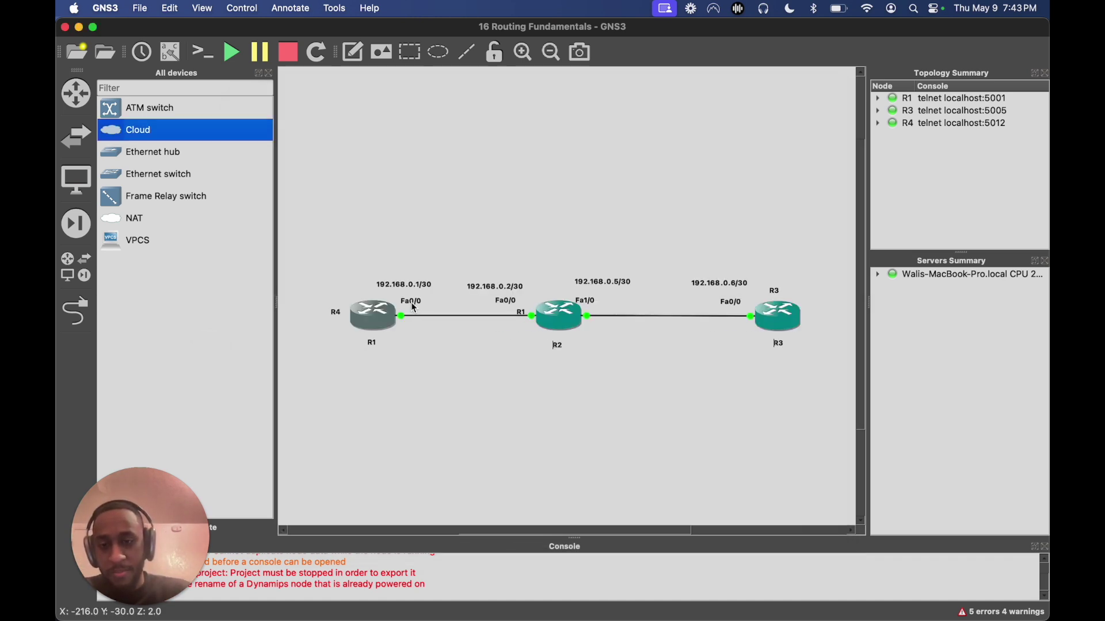
left_click(453, 330)
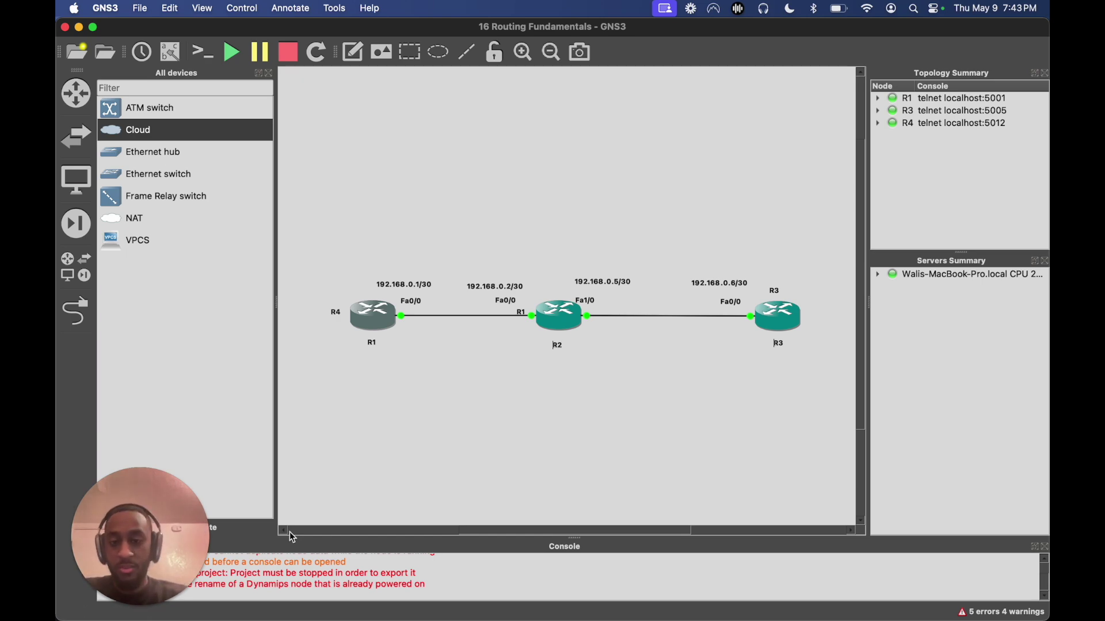
Run show ip route on the R3 console to list its routing table
key("ctrl+Up")
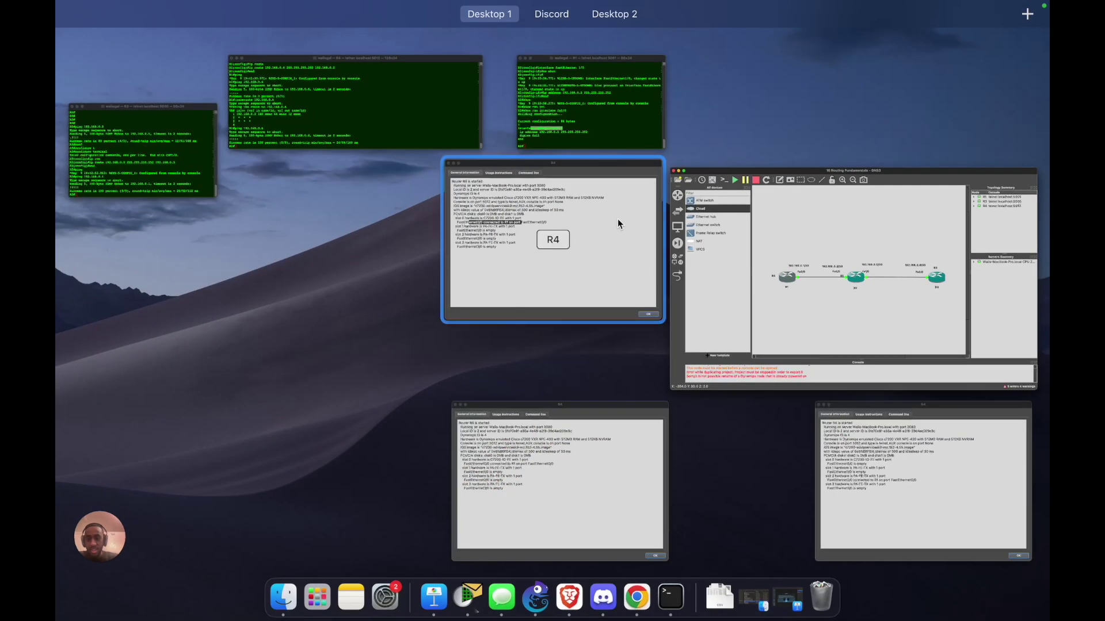
left_click(177, 133)
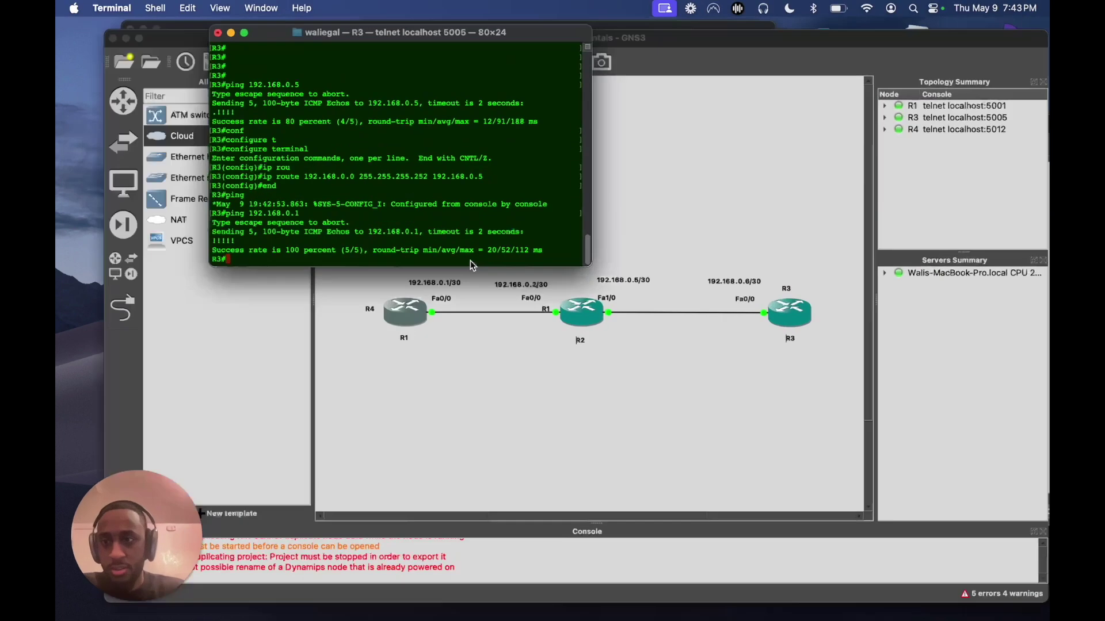
type("show rou")
key("Tab")
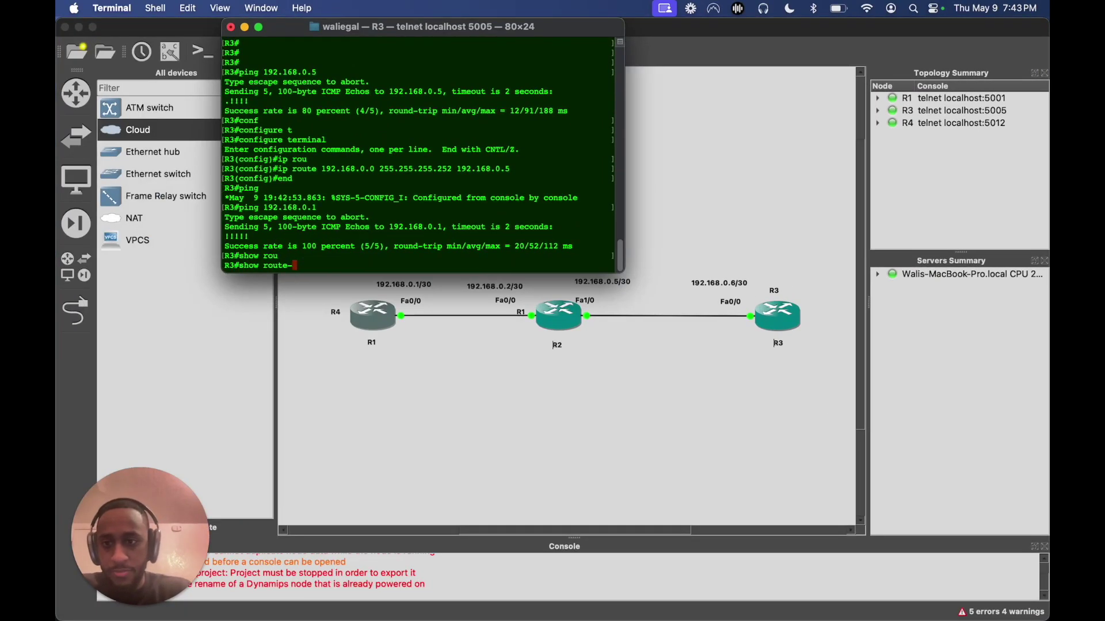
key("Return")
type("show ip rout")
key("BackSpace")
key("BackSpace")
key("BackSpace")
key("BackSpace")
key("BackSpace")
key("BackSpace")
key("BackSpace")
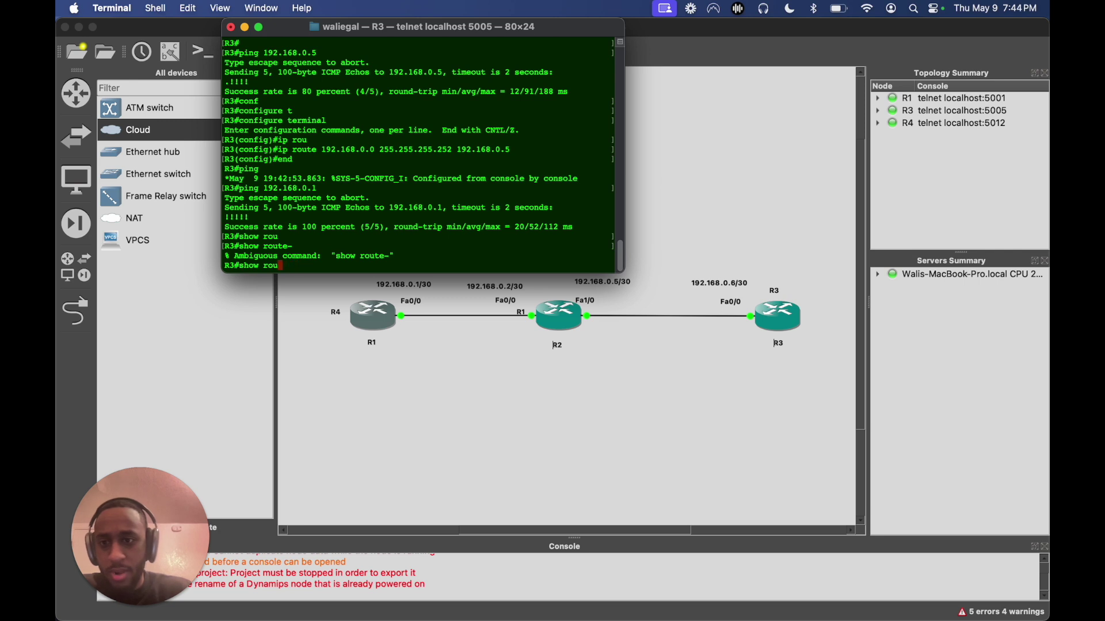
type("ip rou")
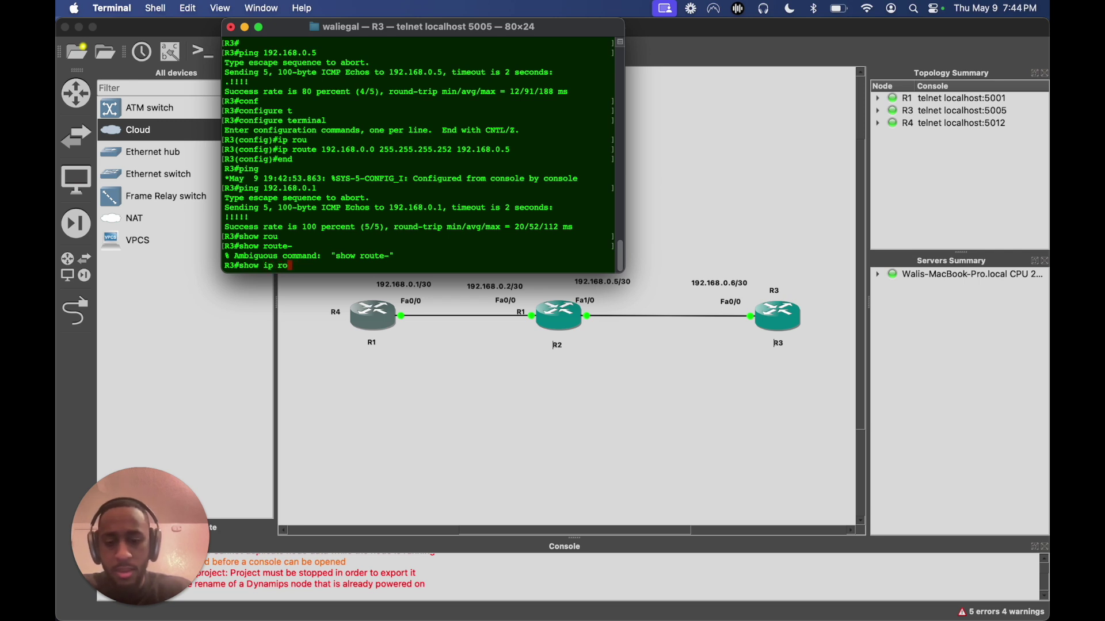
key("Tab")
key("Return")
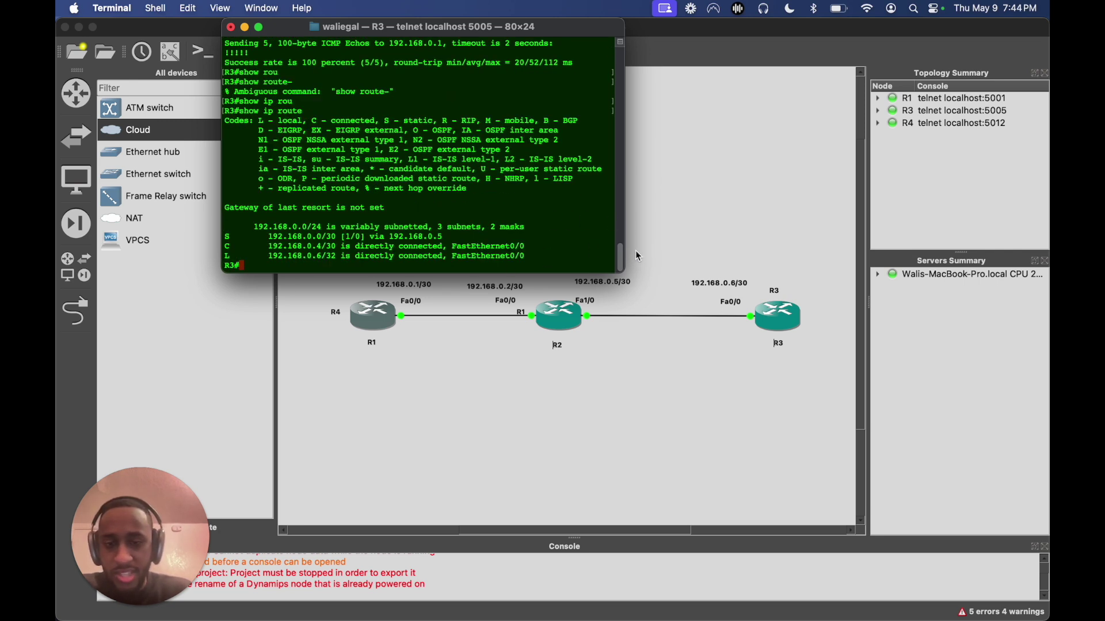
Widen the R3 console and highlight the static 192.168.0.0/30 and connected 192.168.0.4/30 routes
left_click_drag(628, 268, 826, 253)
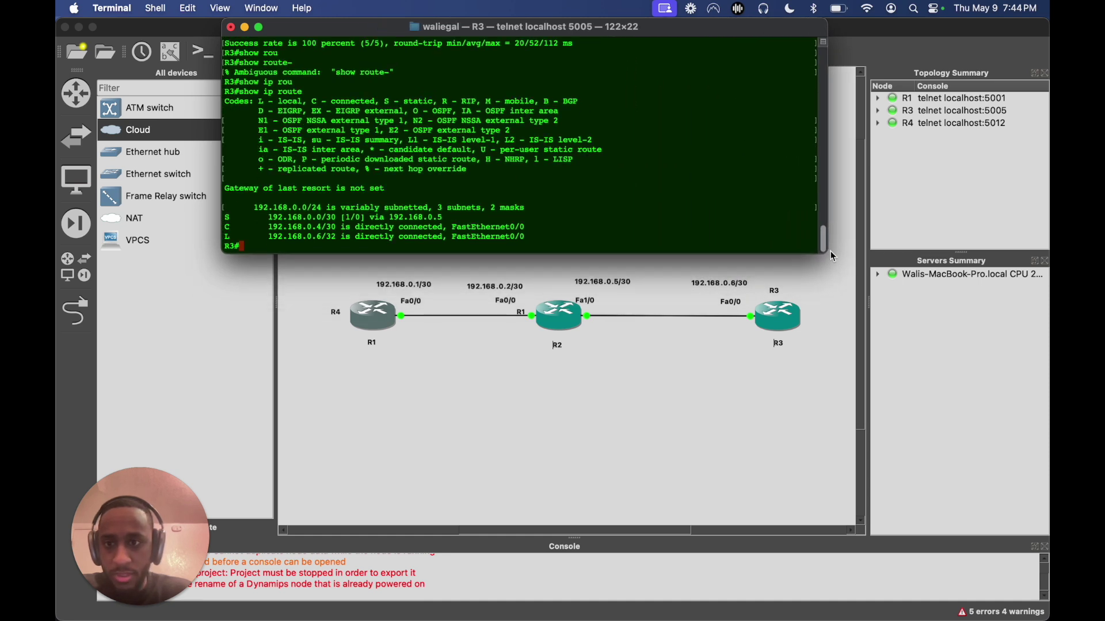
left_click_drag(493, 217, 237, 217)
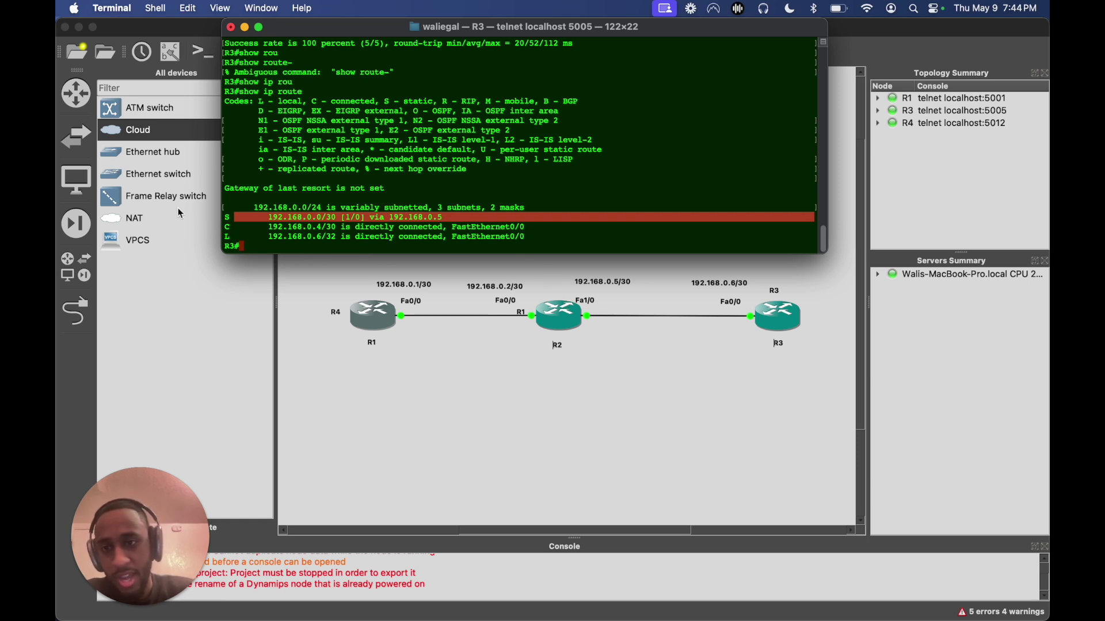
left_click_drag(233, 238, 220, 222)
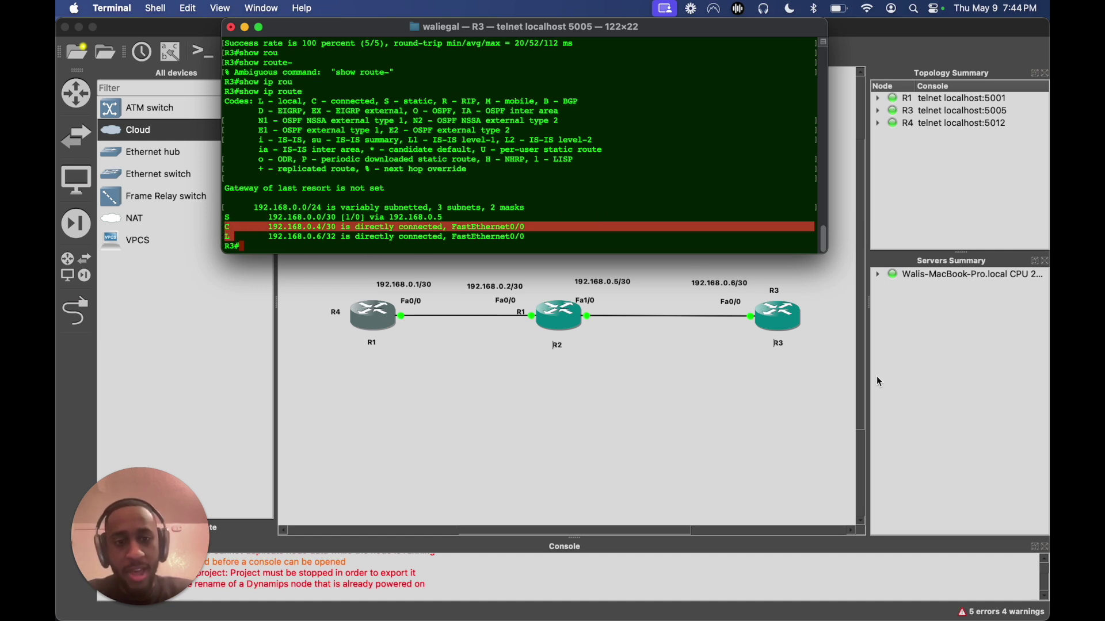
left_click(721, 391)
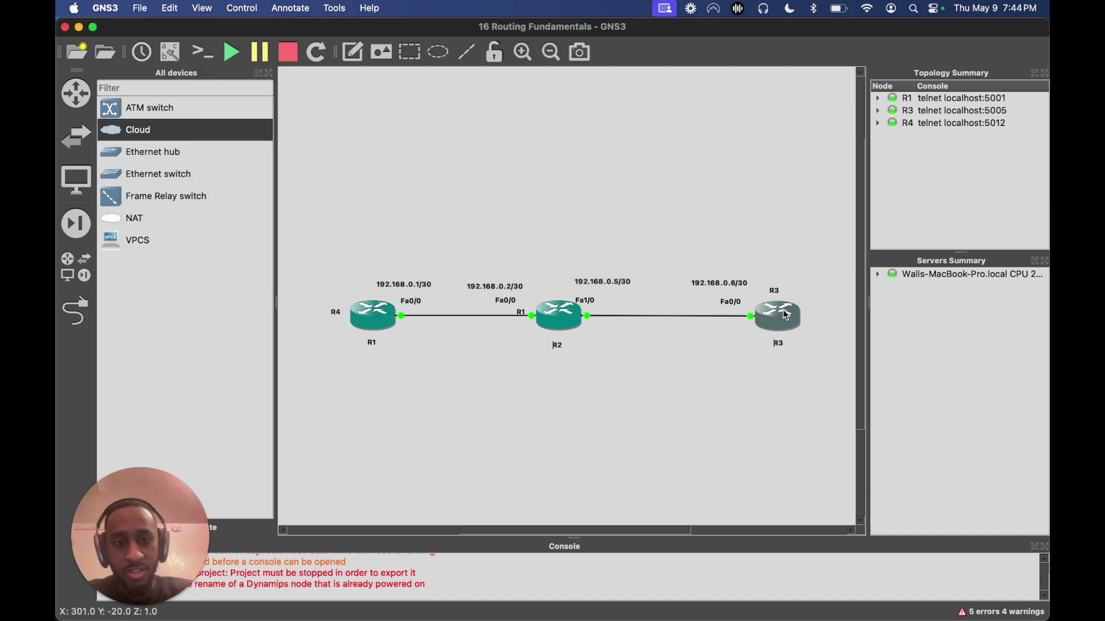